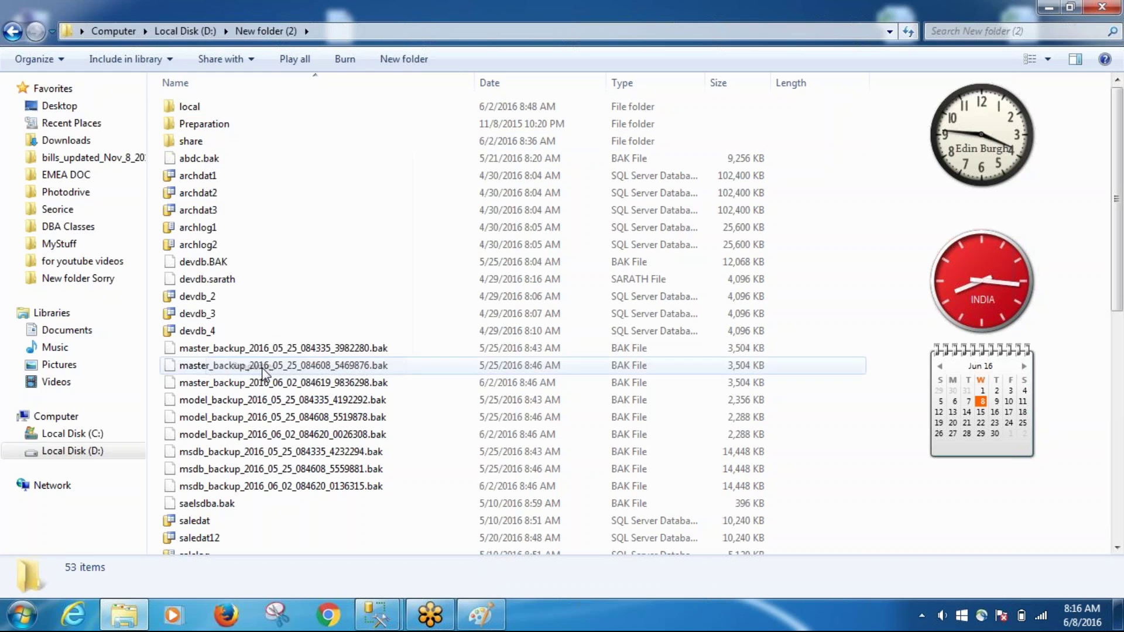
Add Everyone to the people that New folder (2) is shared with, using its Properties sharing settings.
{"action": "left_click", "coordinate": [73, 89]}
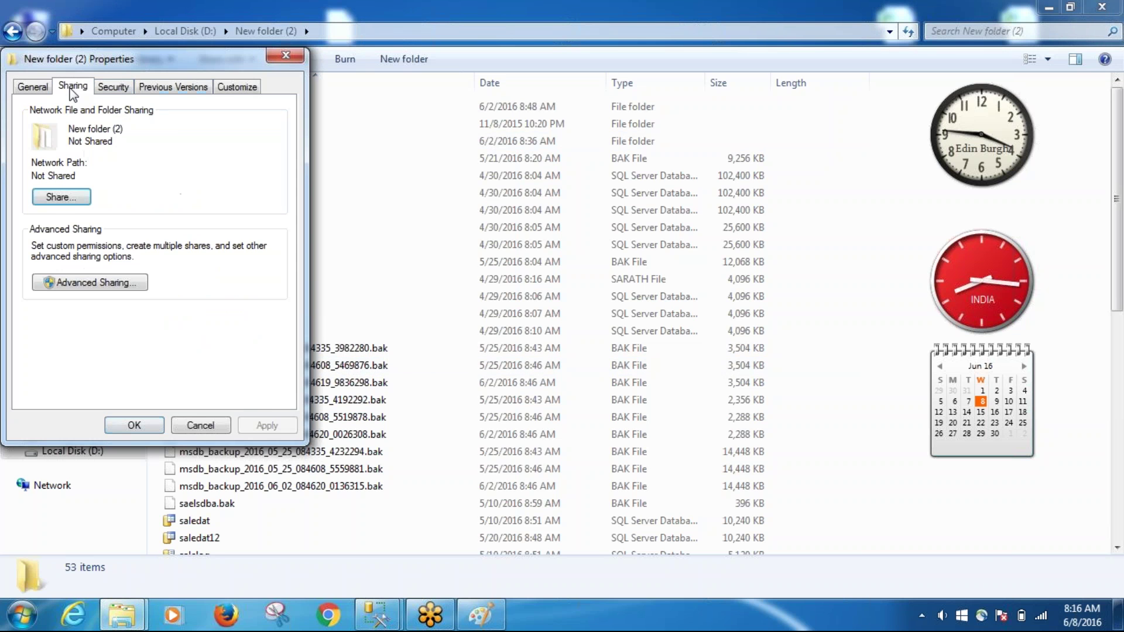
{"action": "left_click", "coordinate": [62, 209]}
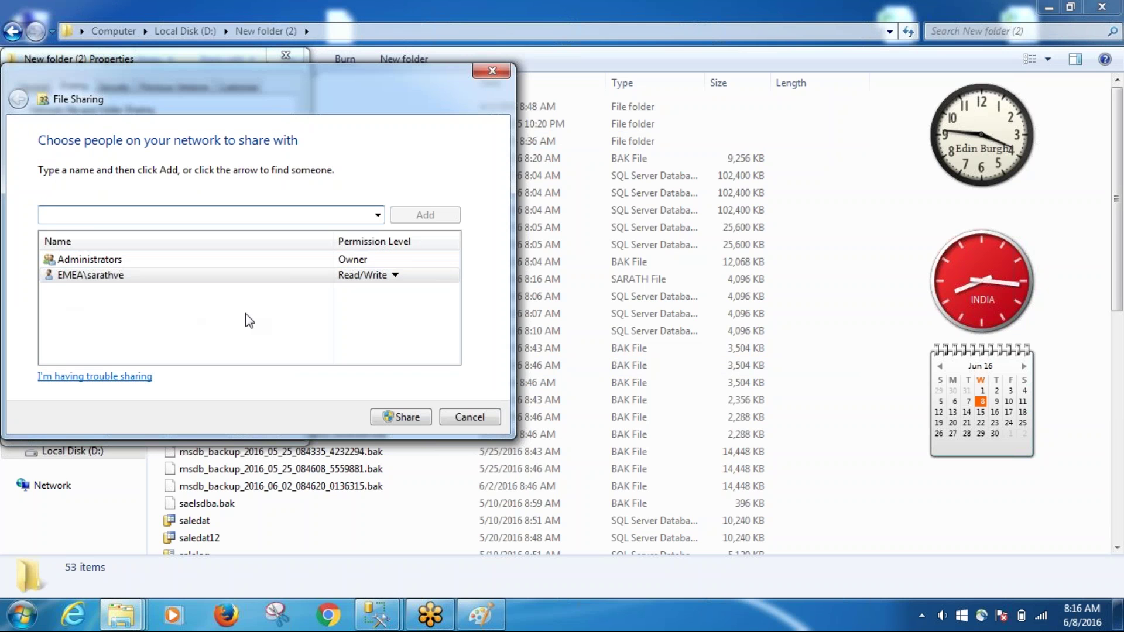
{"action": "left_click", "coordinate": [160, 222]}
{"action": "type", "text": "Everyone"}
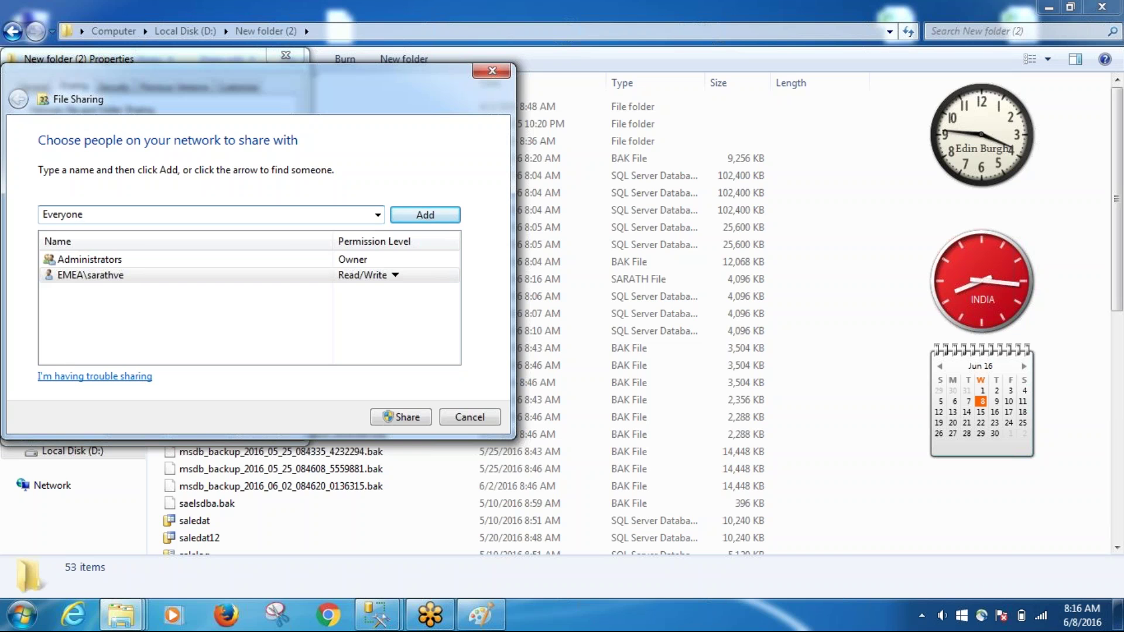
{"action": "left_click", "coordinate": [378, 215]}
{"action": "left_click", "coordinate": [378, 215]}
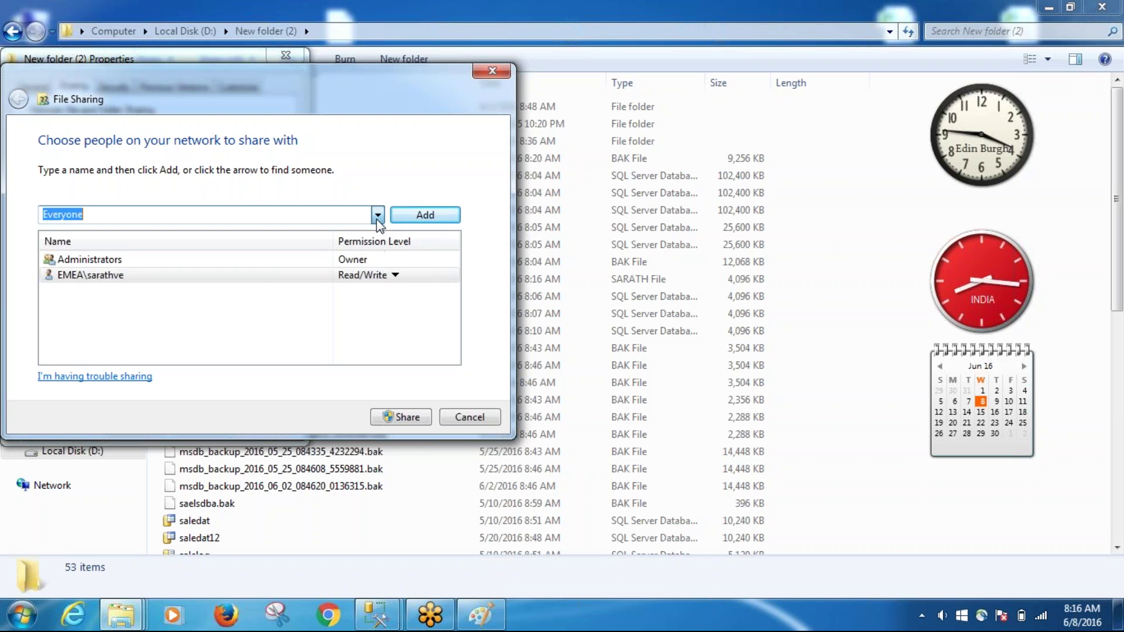
{"action": "left_click", "coordinate": [444, 220]}
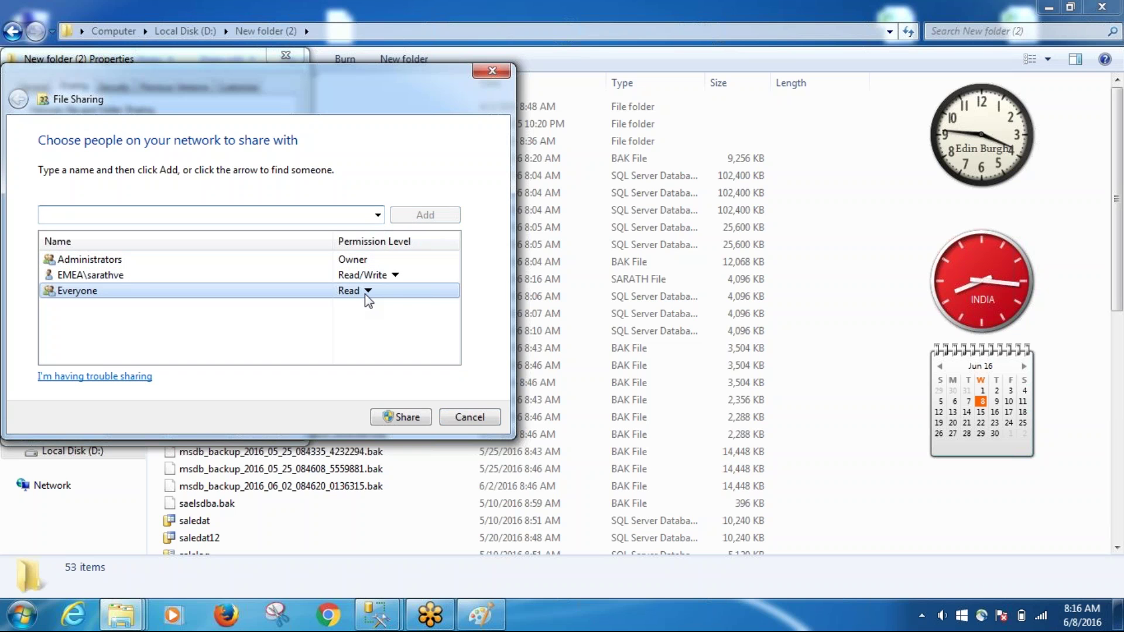
Choose the permission level for Everyone and share the folder.
{"action": "left_click", "coordinate": [363, 293]}
{"action": "left_click", "coordinate": [414, 309]}
{"action": "left_click", "coordinate": [402, 417]}
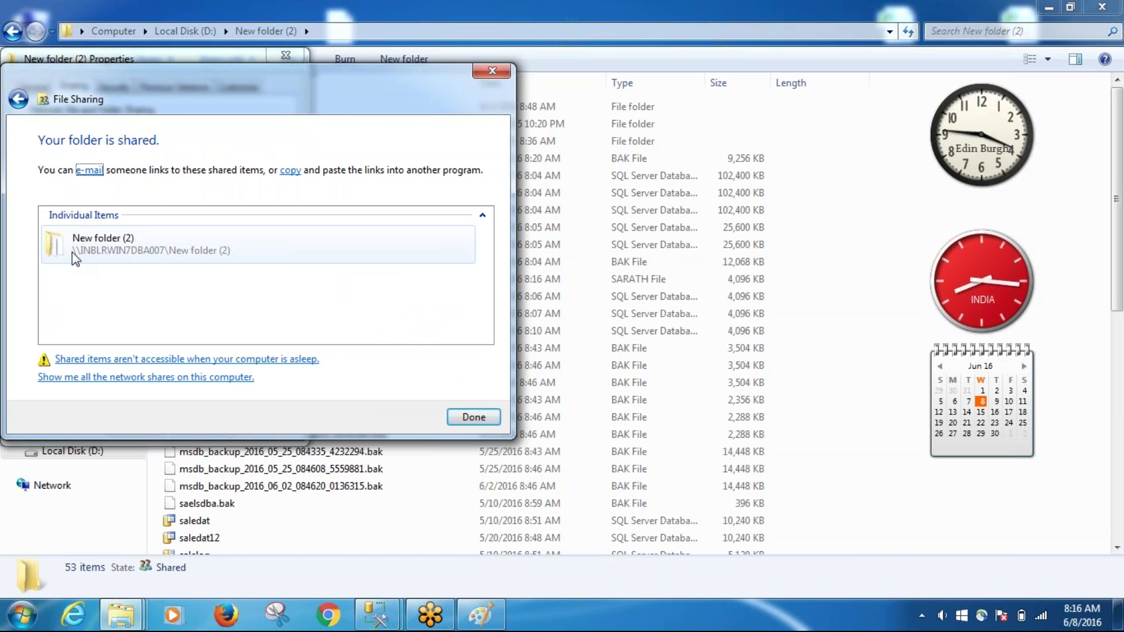
Open the shared New folder (2) at its network location to check access.
{"action": "double_click", "coordinate": [228, 251]}
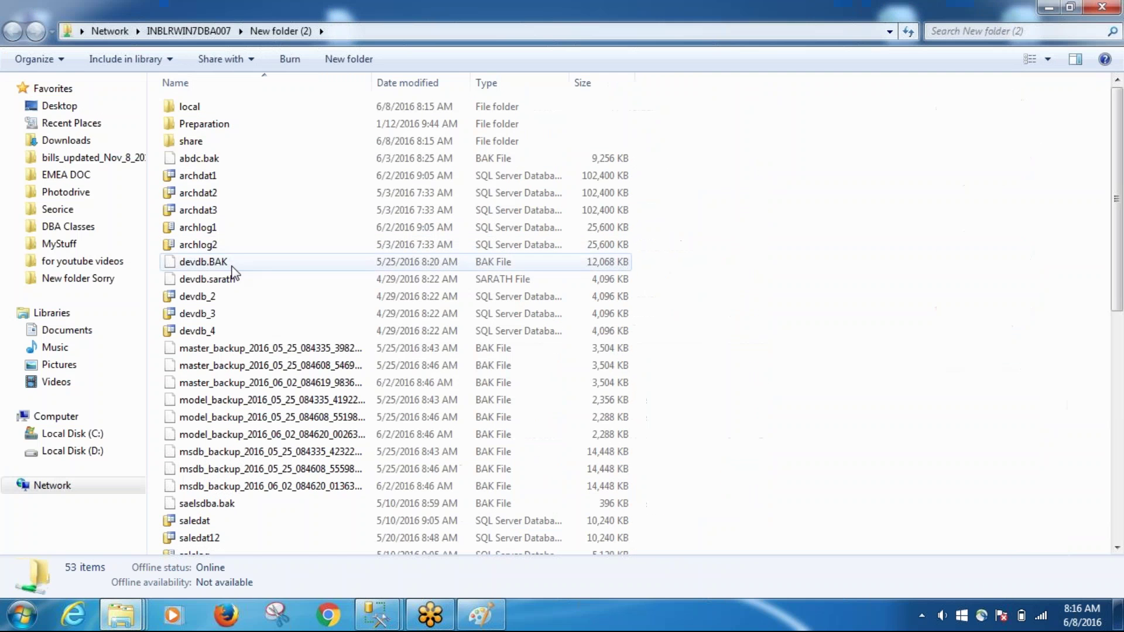
{"action": "left_click", "coordinate": [354, 30]}
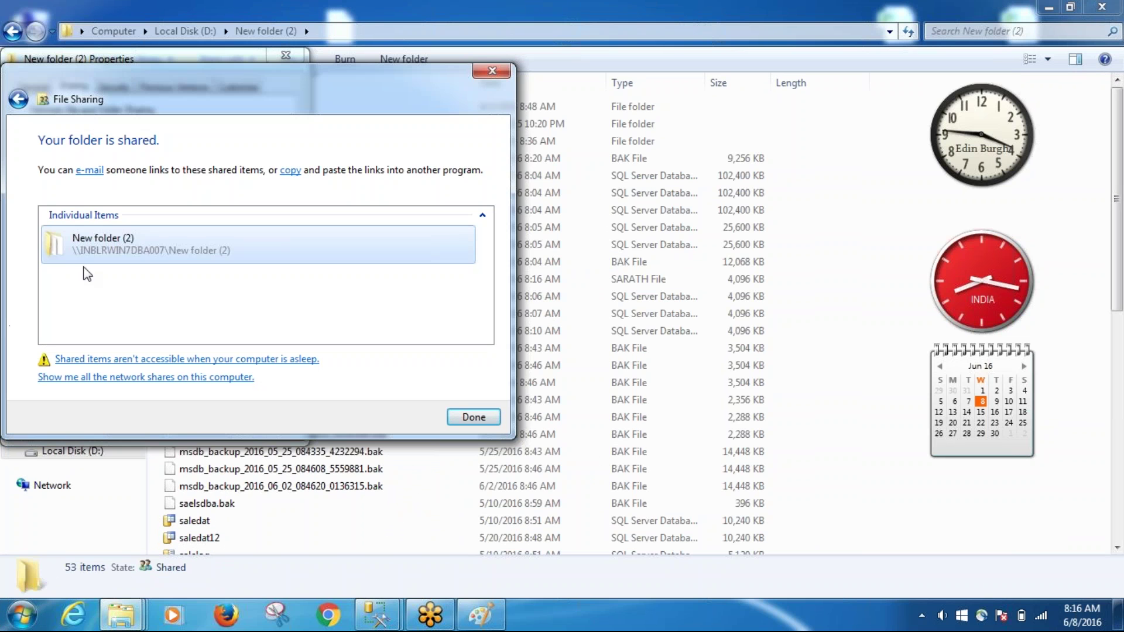
Copy the shared folder's link and paste it into a new Notepad document.
{"action": "right_click", "coordinate": [114, 241]}
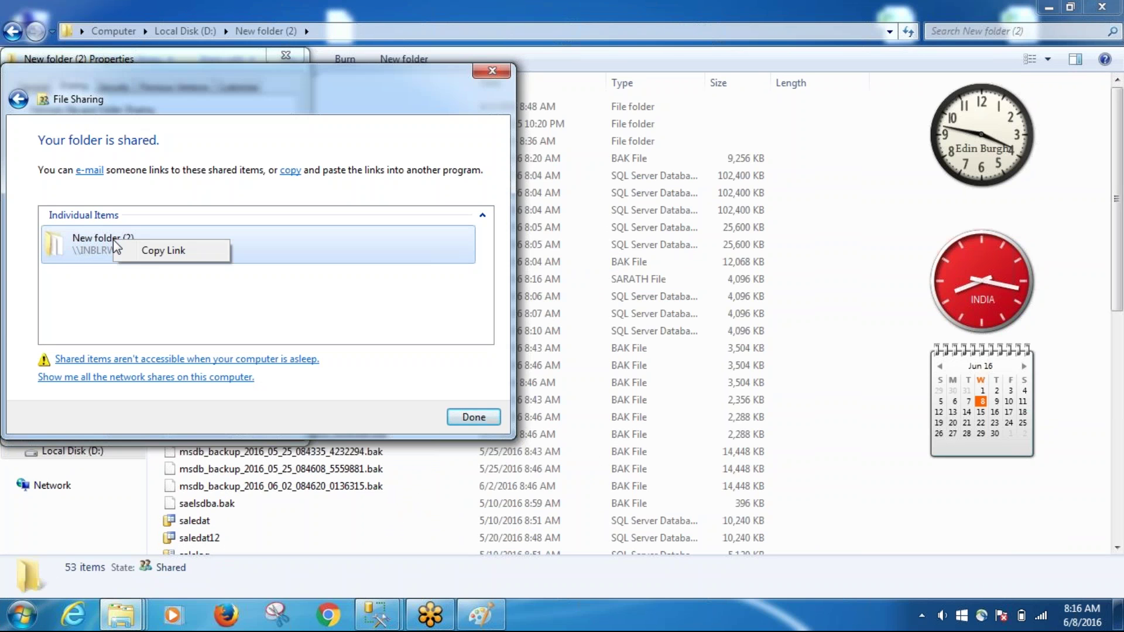
{"action": "left_click", "coordinate": [162, 252]}
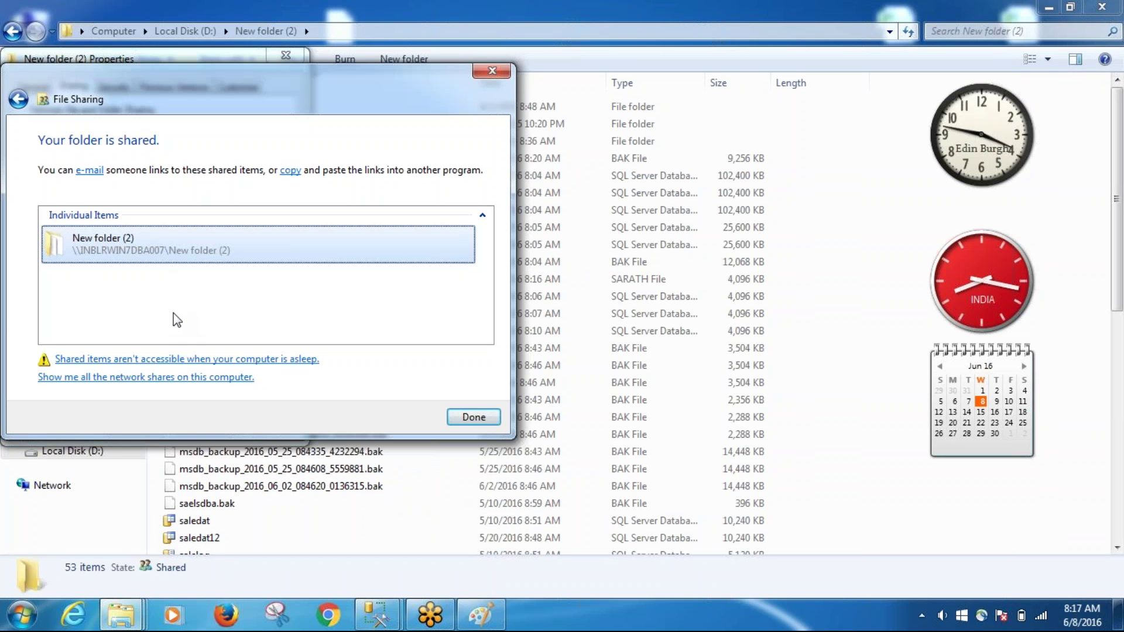
{"action": "key", "text": "super+r"}
{"action": "type", "text": "notepad"}
{"action": "key", "text": "Return"}
{"action": "type", "text": "New folder (2) (file://INBLRWIN7DBA007/New%20folder%20(2))\\n"}
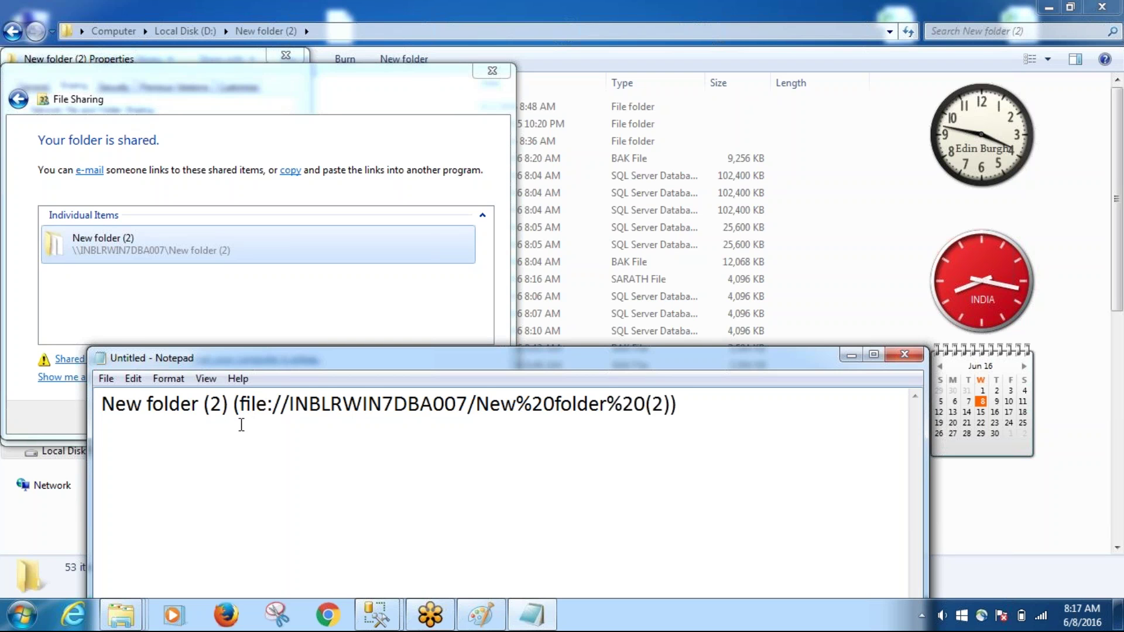
Replace the text before the computer name in the link with \\ and the slash before New with a backslash.
{"action": "left_click_drag", "start_coordinate": [289, 404], "coordinate": [9, 404]}
{"action": "type", "text": "\\\\"}
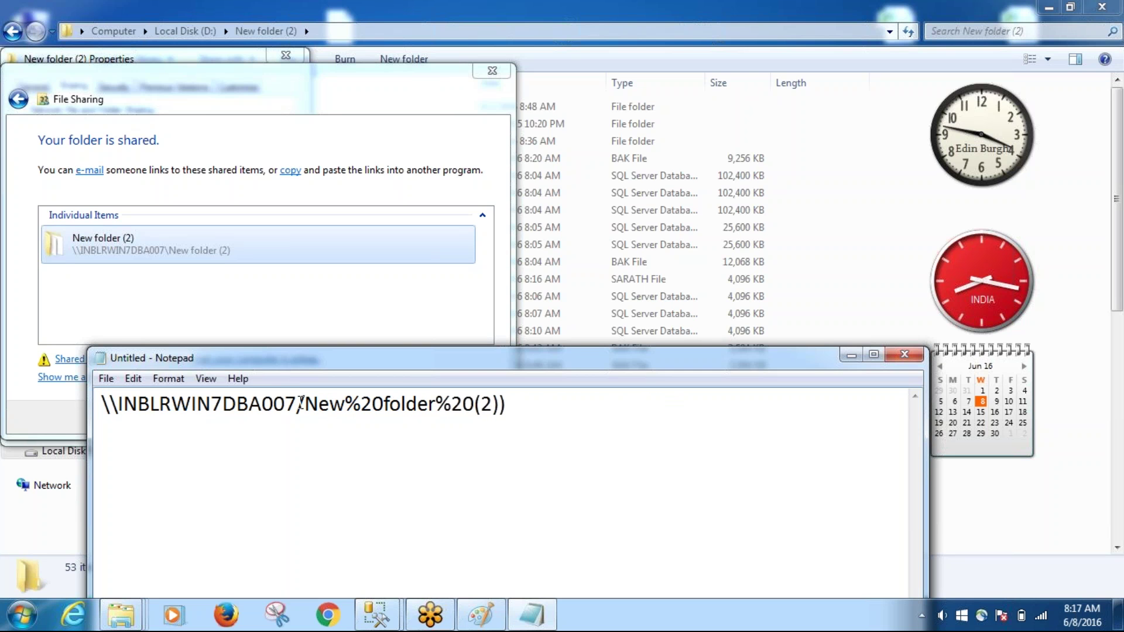
{"action": "key", "text": "BackSpace"}
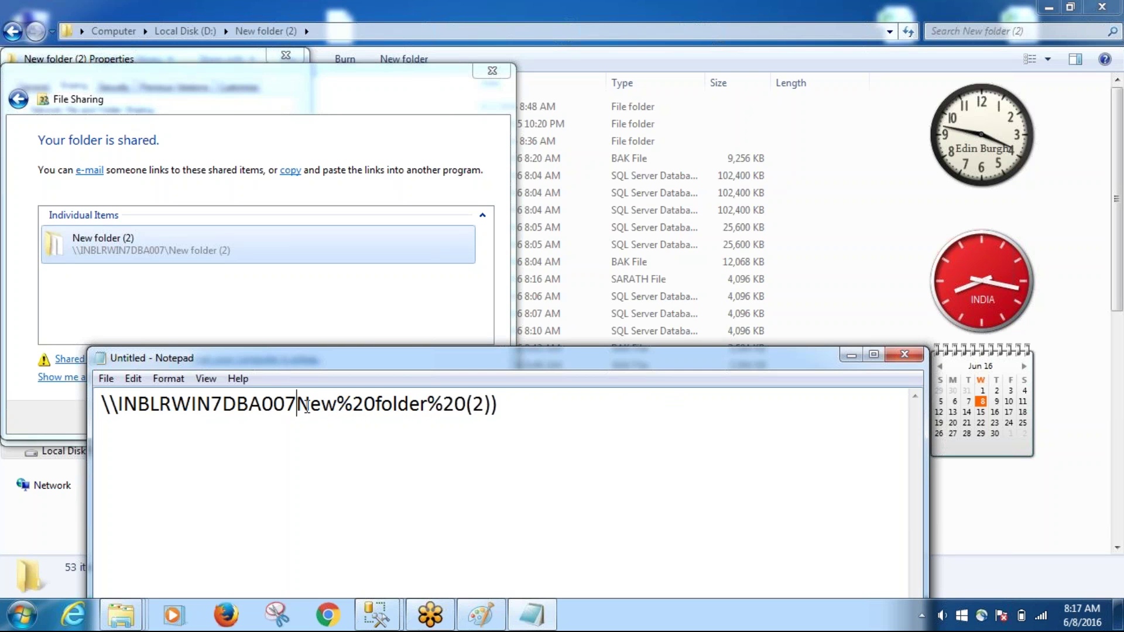
{"action": "type", "text": "\\"}
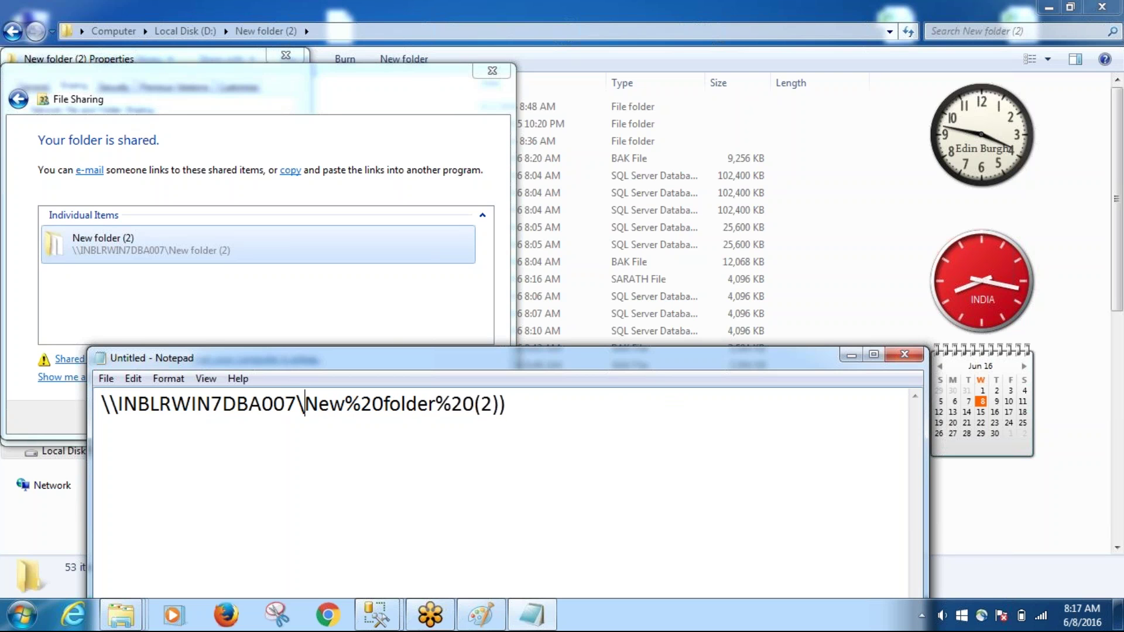
Clean up the path to \\INBLRWIN7DBA007\New folder (2) by removing the %20 codes and the extra parenthesis, and copy it.
{"action": "key", "text": "Right"}
{"action": "key", "text": "Right"}
{"action": "key", "text": "Right"}
{"action": "key", "text": "Right"}
{"action": "key", "text": "Right"}
{"action": "key", "text": "BackSpace"}
{"action": "key", "text": "BackSpace"}
{"action": "key", "text": "BackSpace"}
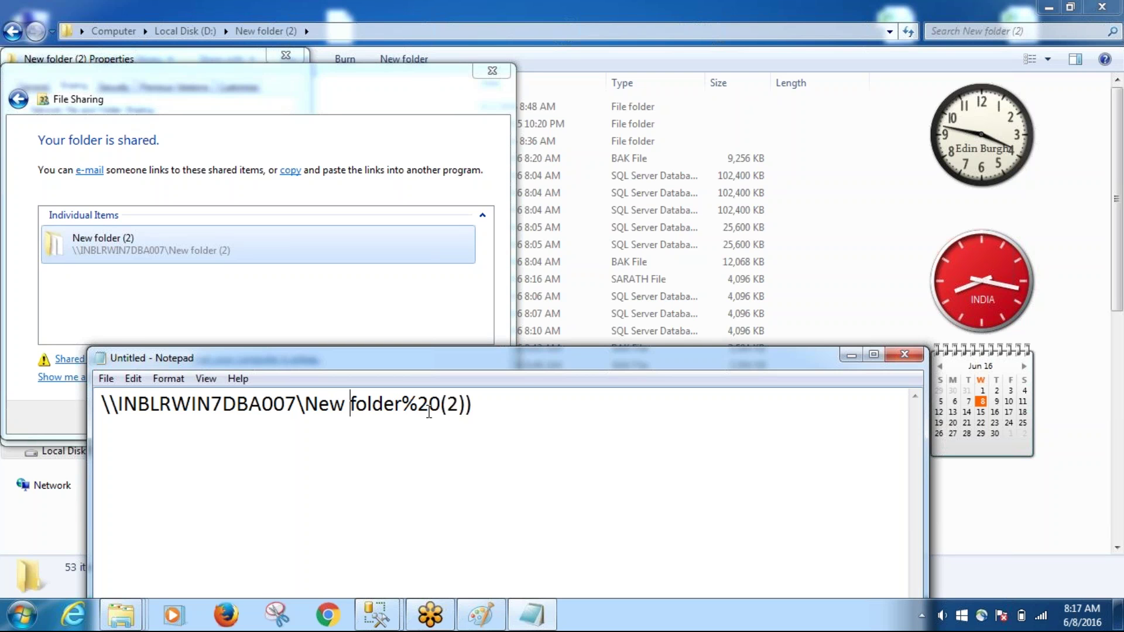
{"action": "left_click_drag", "start_coordinate": [402, 405], "coordinate": [440, 405]}
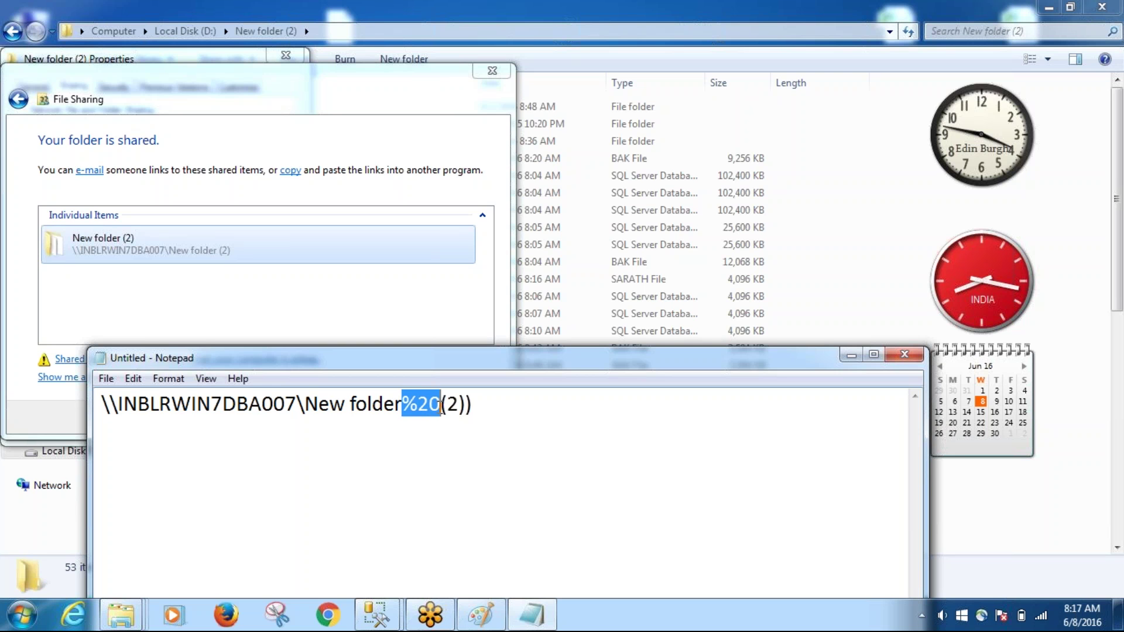
{"action": "key", "text": "BackSpace"}
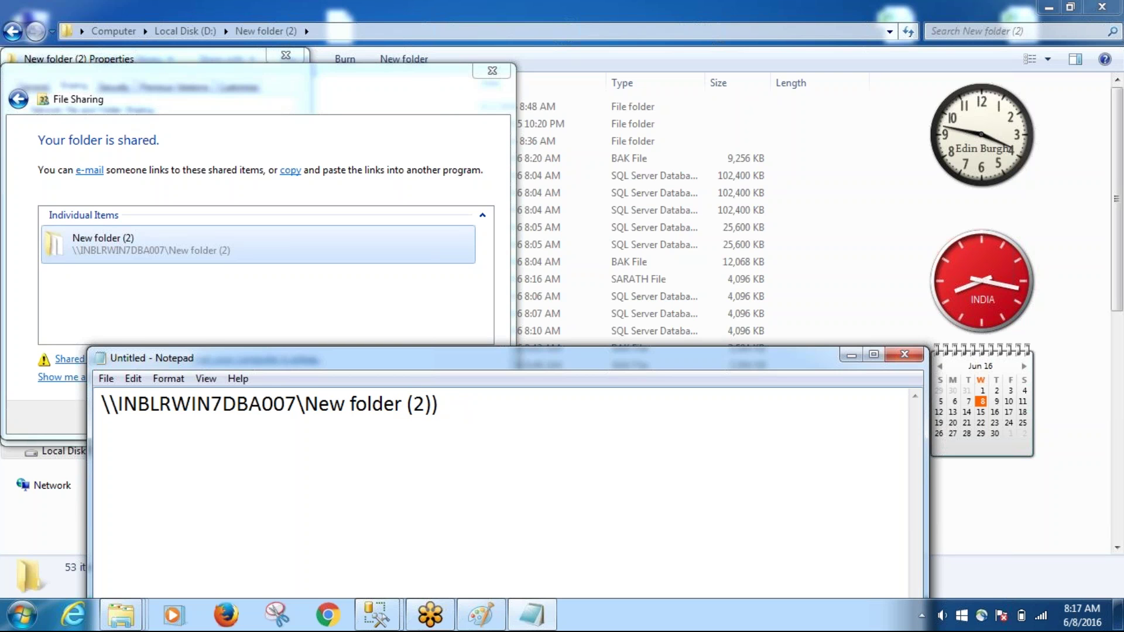
{"action": "key", "text": "BackSpace"}
{"action": "key", "text": "ctrl+a"}
{"action": "key", "text": "ctrl+c"}
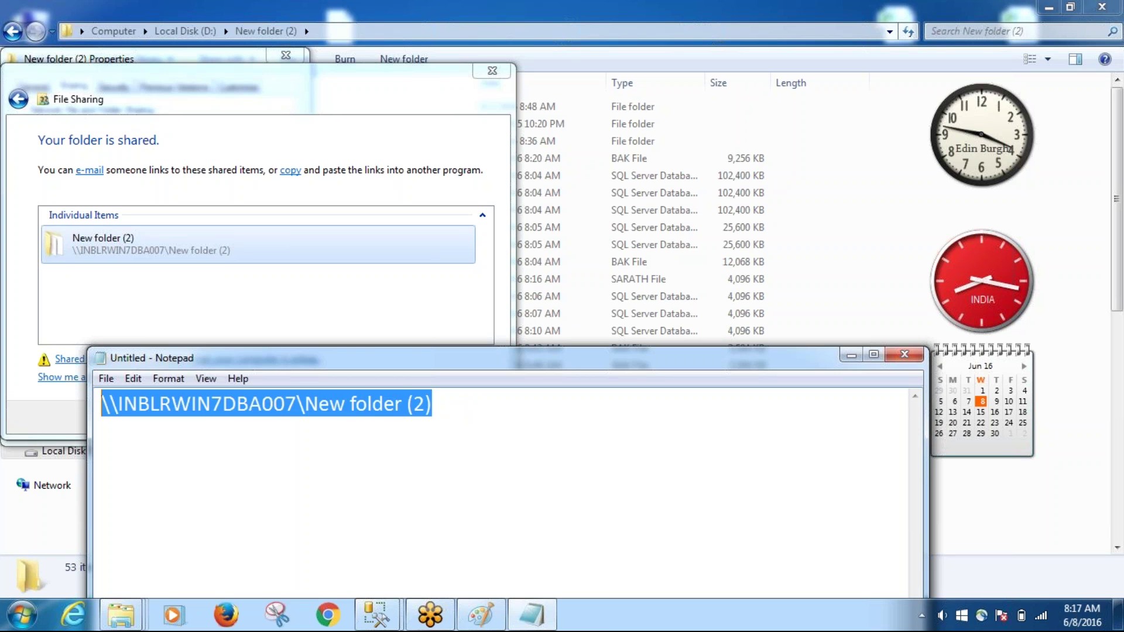
Open the copied network path from the Run dialog to test it, and close the share, File Sharing and folder Properties windows.
{"action": "key", "text": "super+r"}
{"action": "key", "text": "ctrl+v"}
{"action": "key", "text": "Return"}
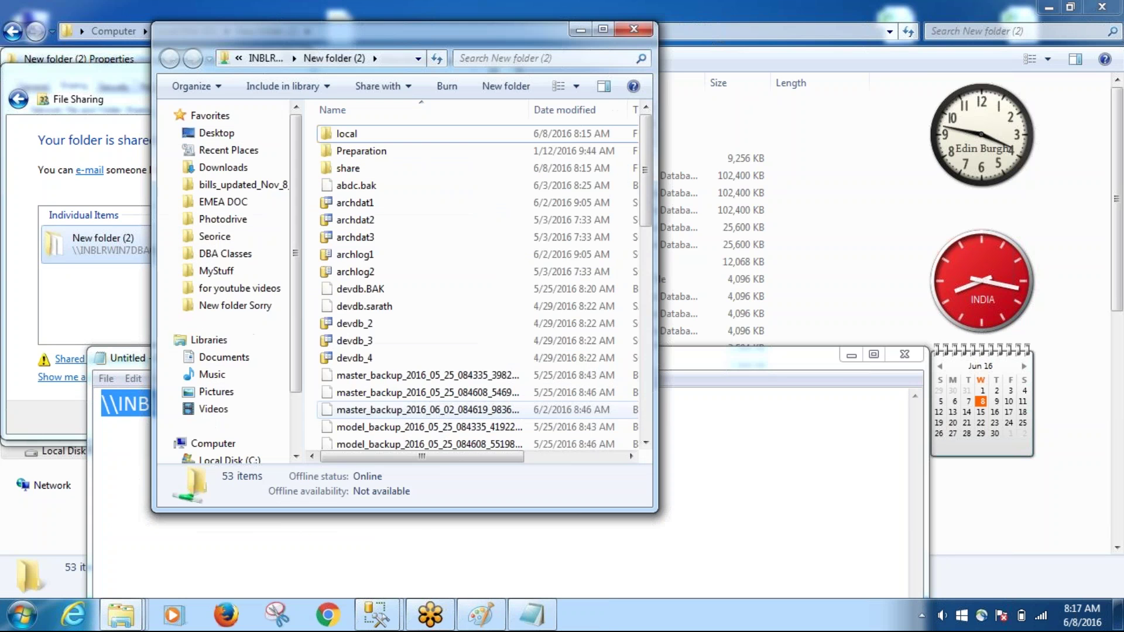
{"action": "left_click", "coordinate": [644, 28]}
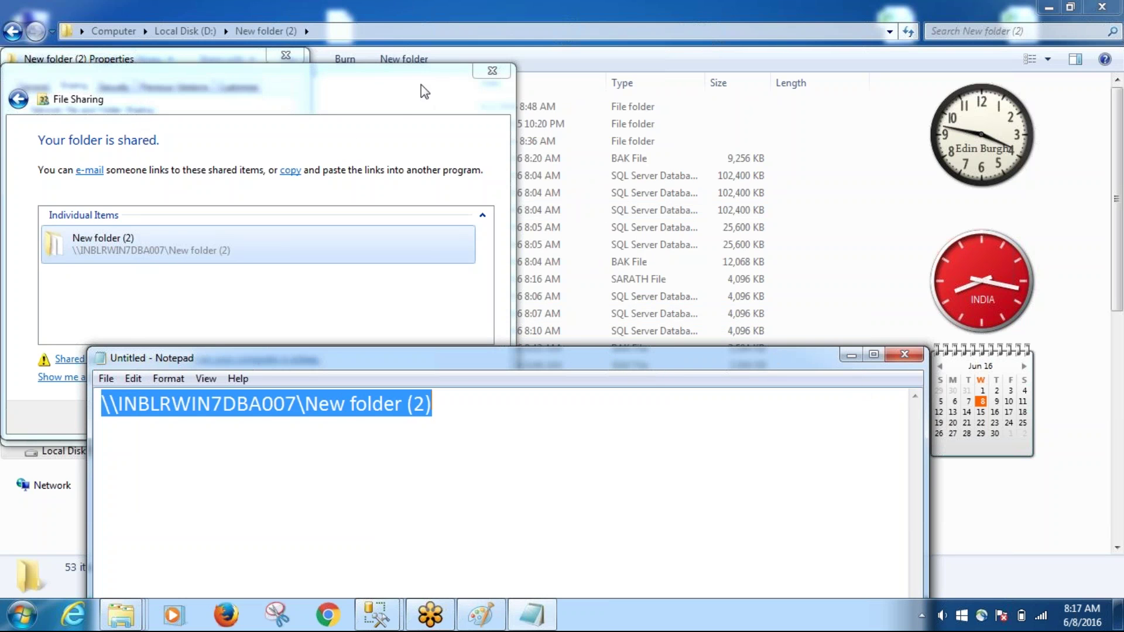
{"action": "left_click", "coordinate": [505, 72]}
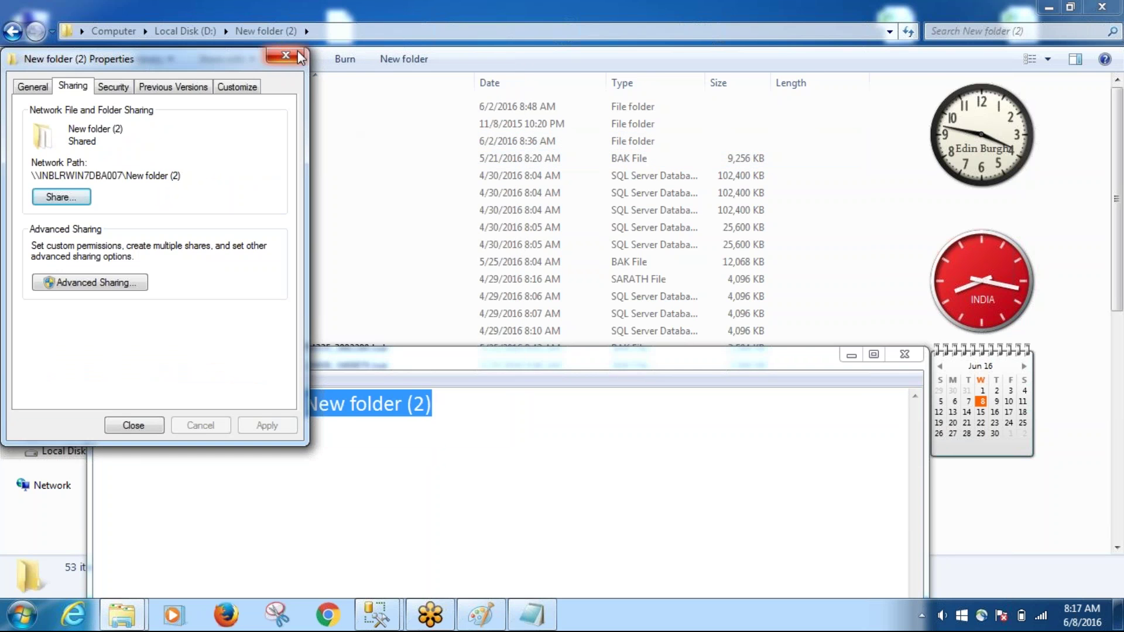
{"action": "left_click", "coordinate": [286, 55]}
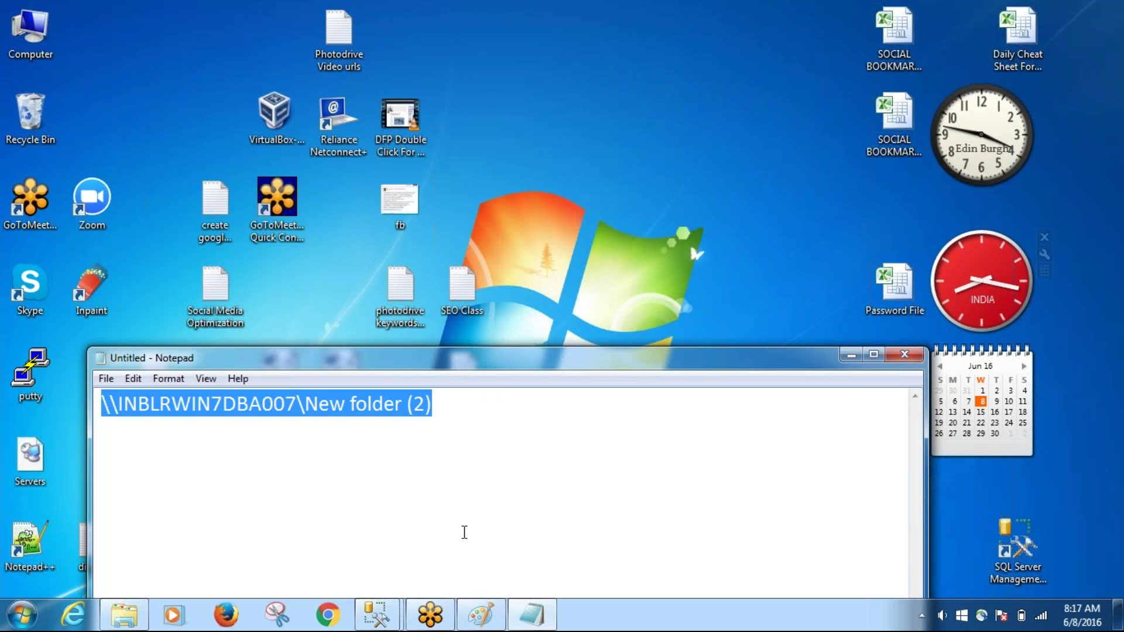
Switch to the Primdb Database Properties and set the transaction log backup's network path to \\INBLRWIN7DBA007\New folder (2).
{"action": "mouse_move", "coordinate": [413, 617]}
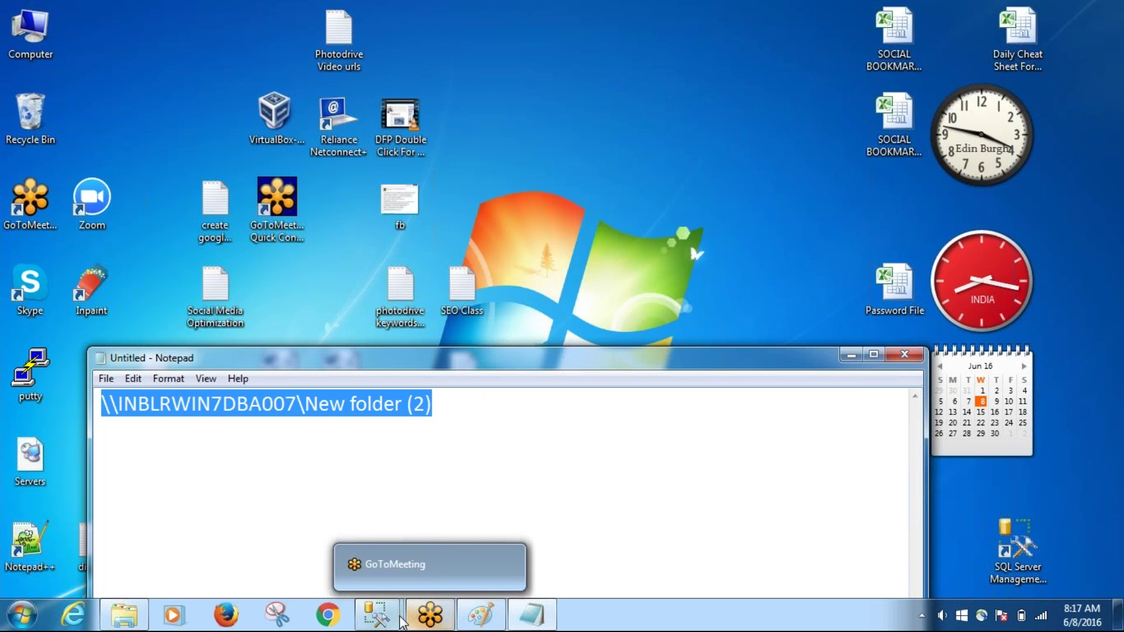
{"action": "mouse_move", "coordinate": [377, 614]}
{"action": "left_click", "coordinate": [441, 527]}
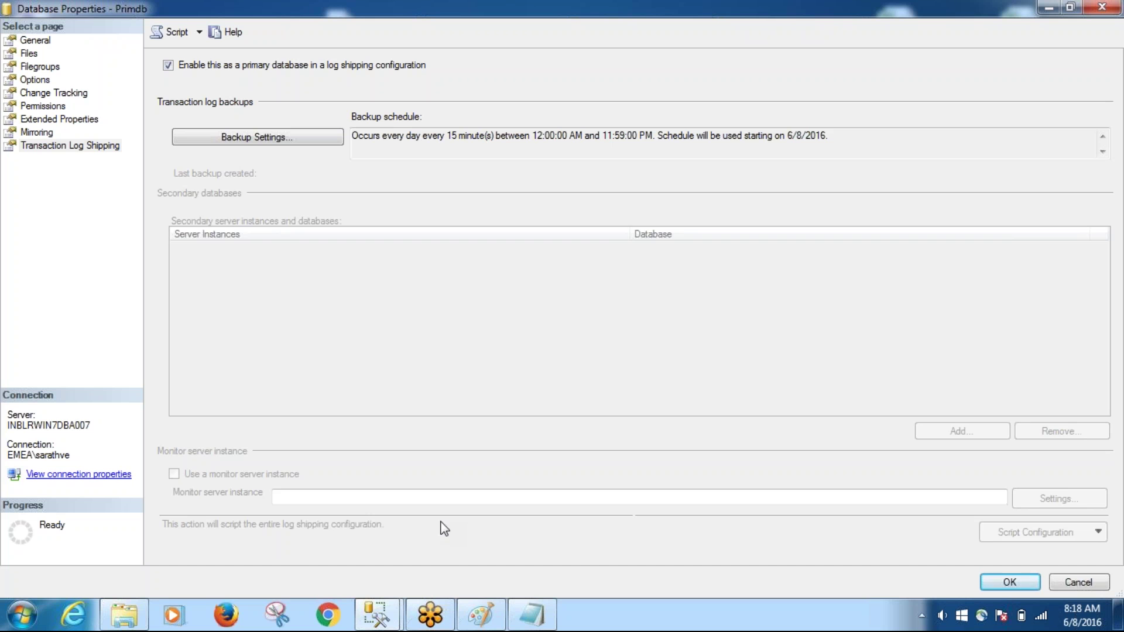
{"action": "left_click", "coordinate": [286, 141]}
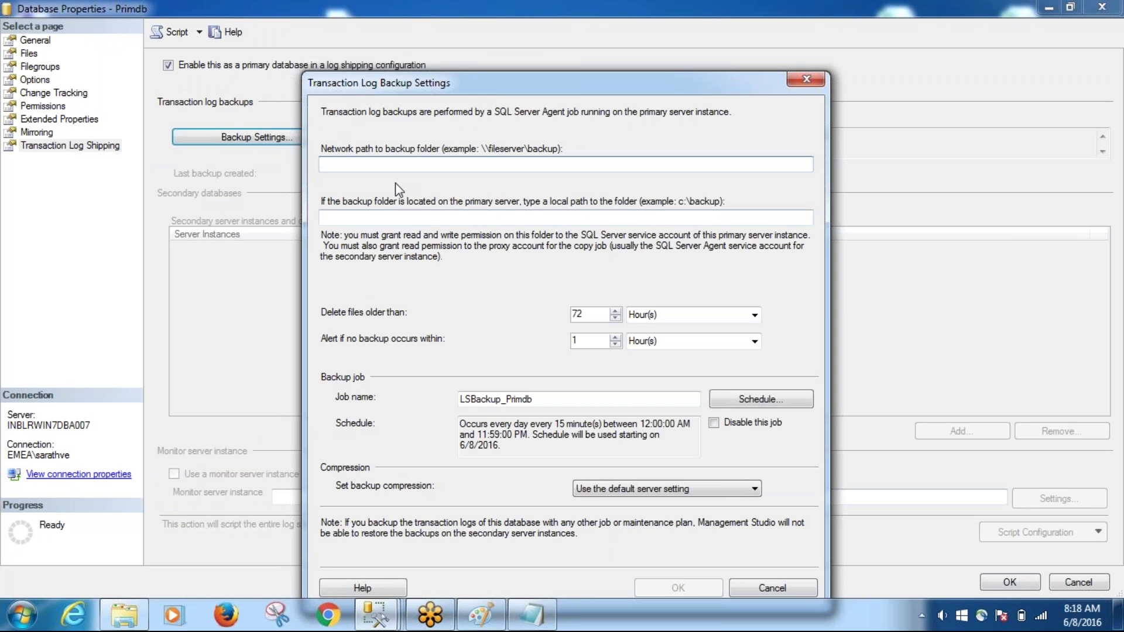
{"action": "key", "text": "ctrl+v"}
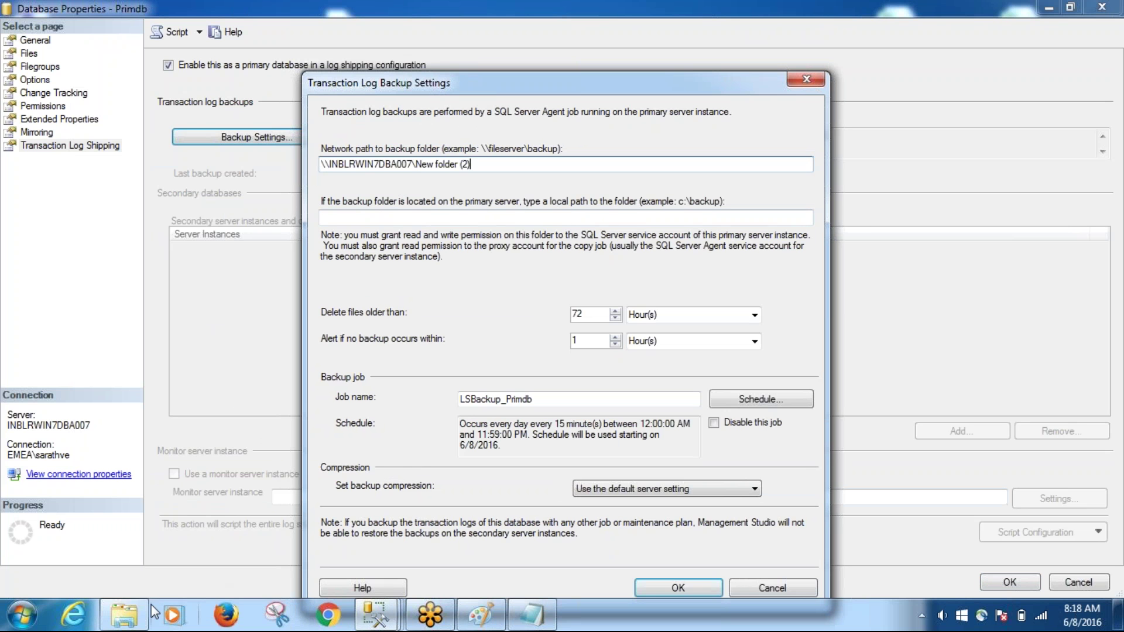
Copy the folder's local path from Windows Explorer and set D:\New folder (2) as the local backup path.
{"action": "mouse_move", "coordinate": [135, 617]}
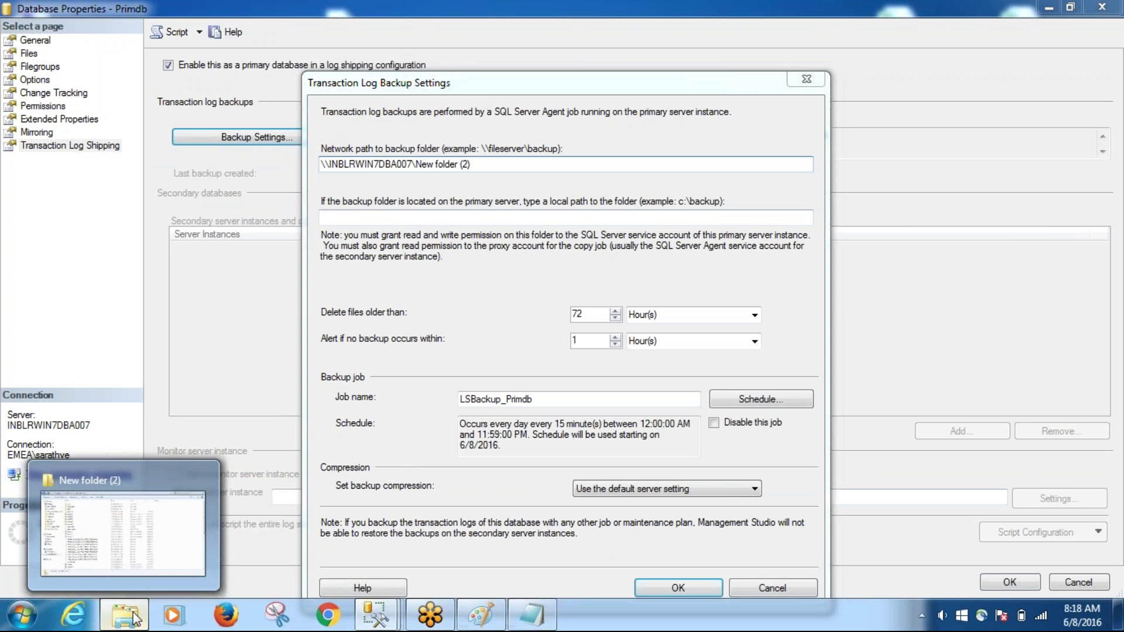
{"action": "left_click", "coordinate": [135, 618]}
{"action": "left_click", "coordinate": [644, 31]}
{"action": "key", "text": "ctrl+c"}
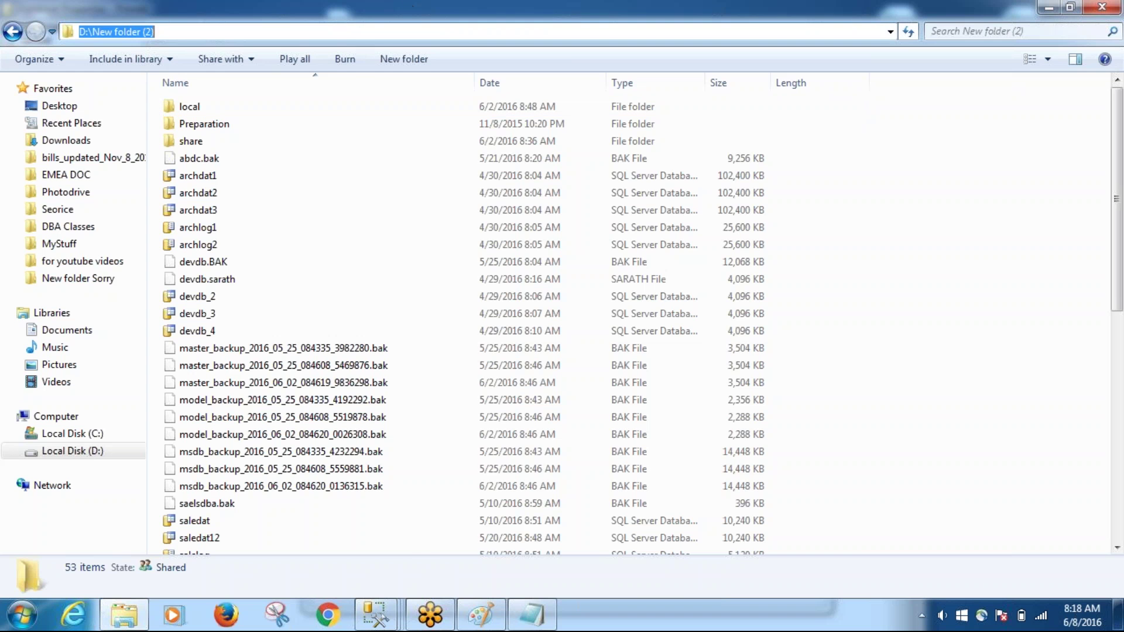
{"action": "left_click", "coordinate": [1049, 7]}
{"action": "left_click", "coordinate": [530, 217]}
{"action": "key", "text": "ctrl+v"}
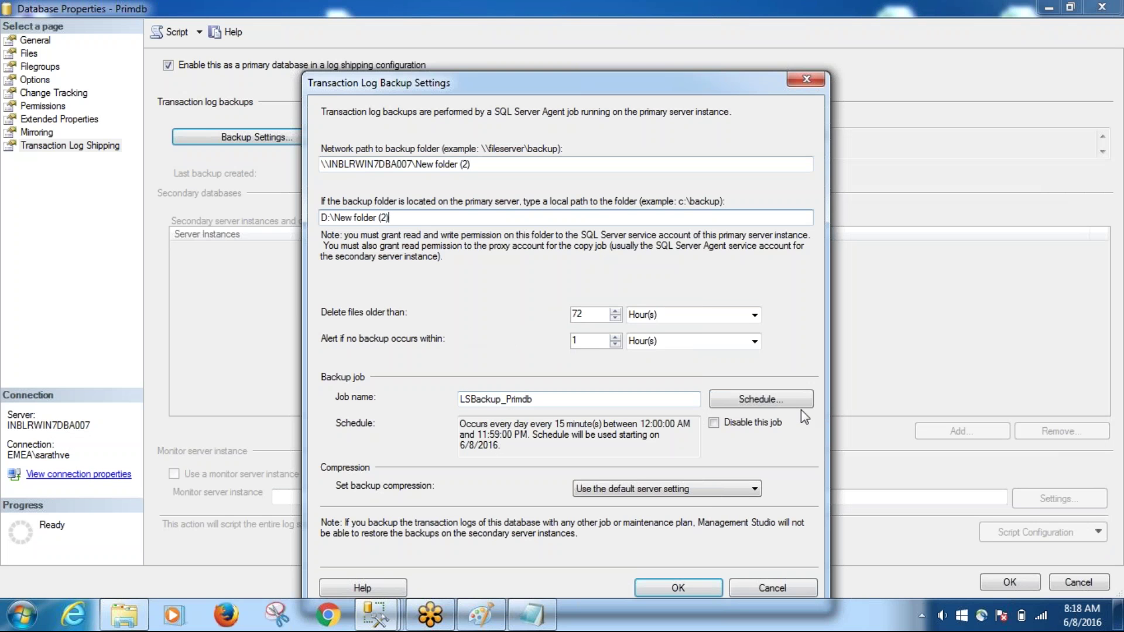
Schedule the LSBackup_Primdb job to occur every 5 minutes and accept the transaction log backup settings.
{"action": "left_click", "coordinate": [782, 398]}
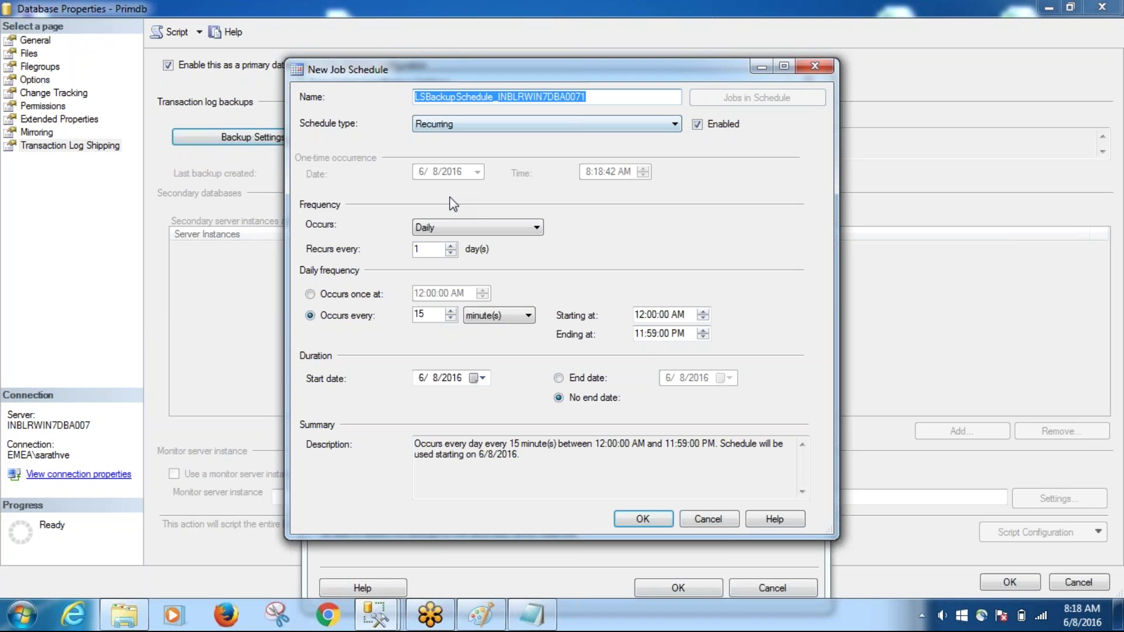
{"action": "left_click_drag", "start_coordinate": [440, 315], "coordinate": [413, 320]}
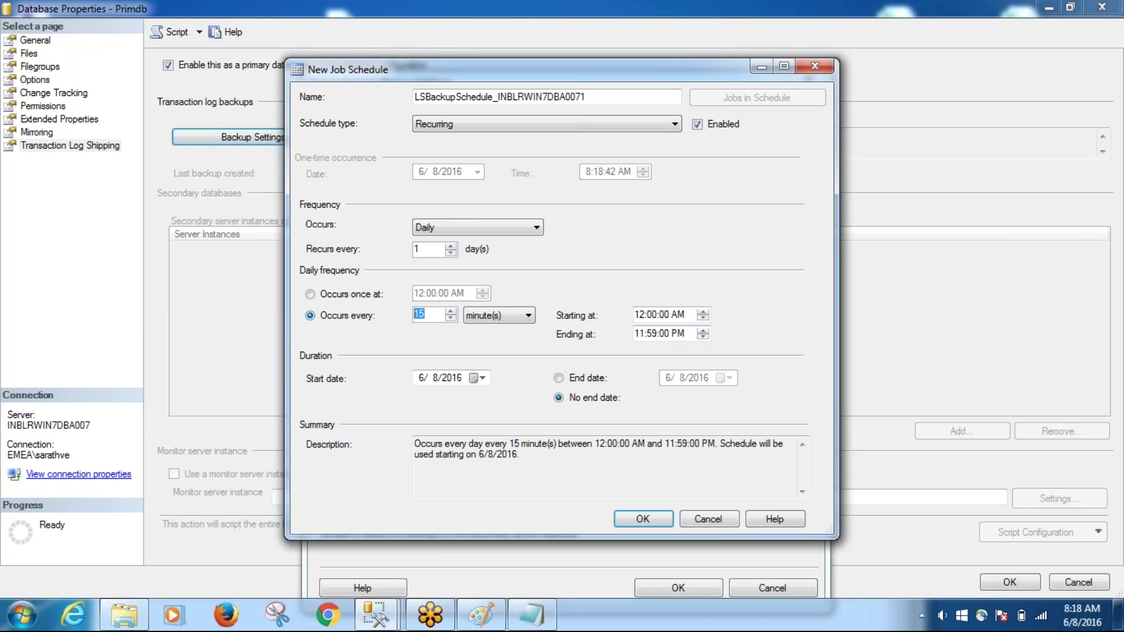
{"action": "type", "text": "5"}
{"action": "left_click", "coordinate": [643, 519]}
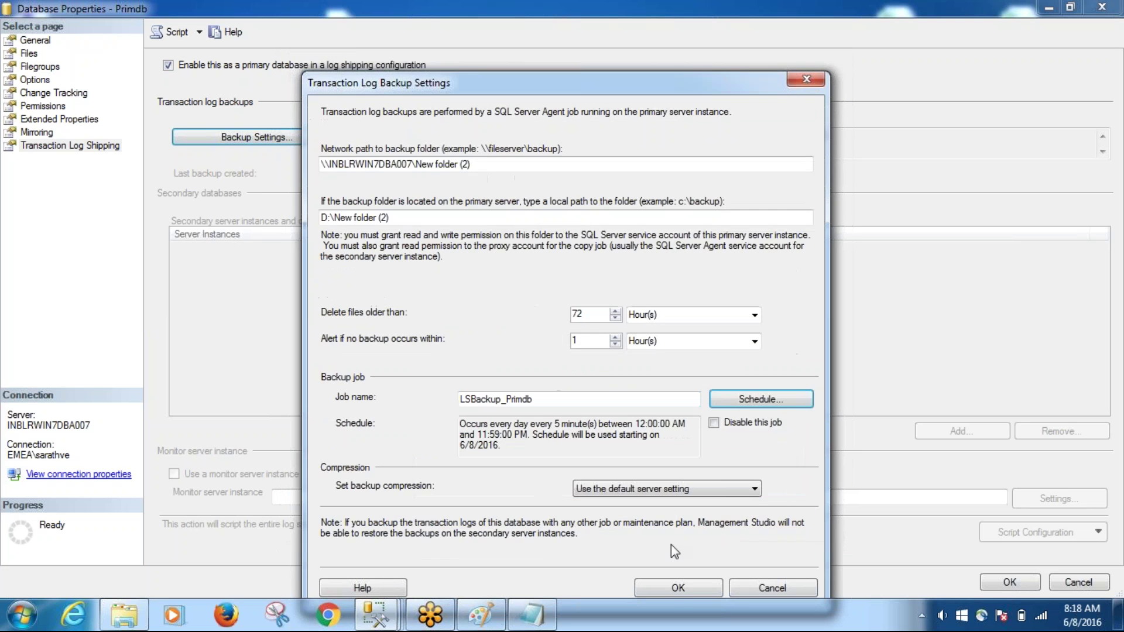
{"action": "left_click", "coordinate": [679, 588]}
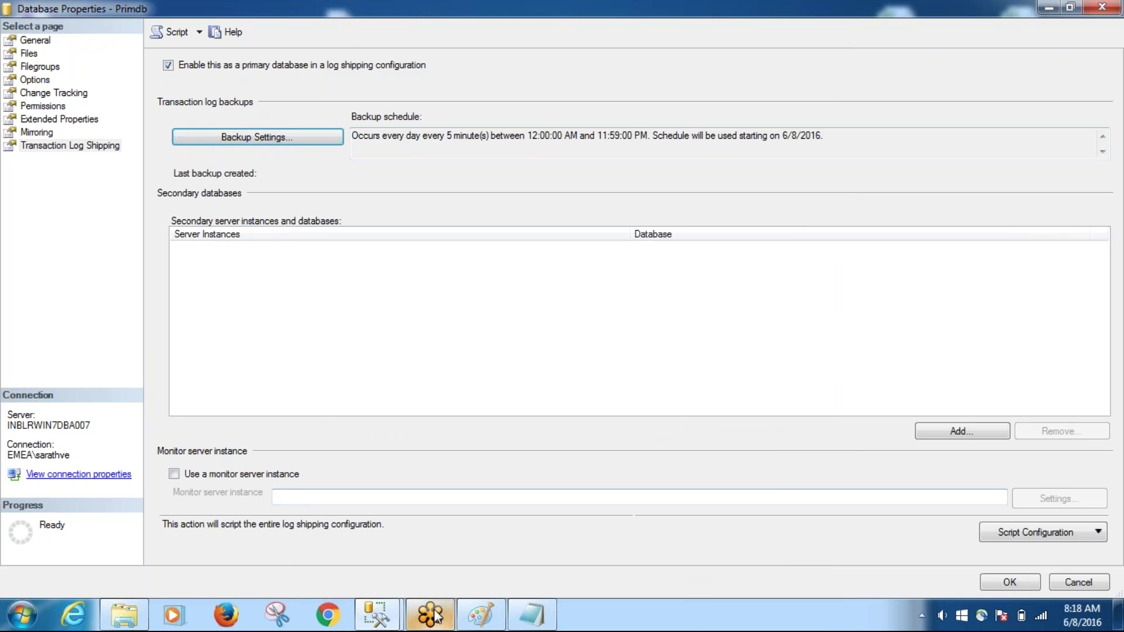
Review the backup, copy and restore job diagram in Paint and return to the database properties.
{"action": "left_click", "coordinate": [481, 614]}
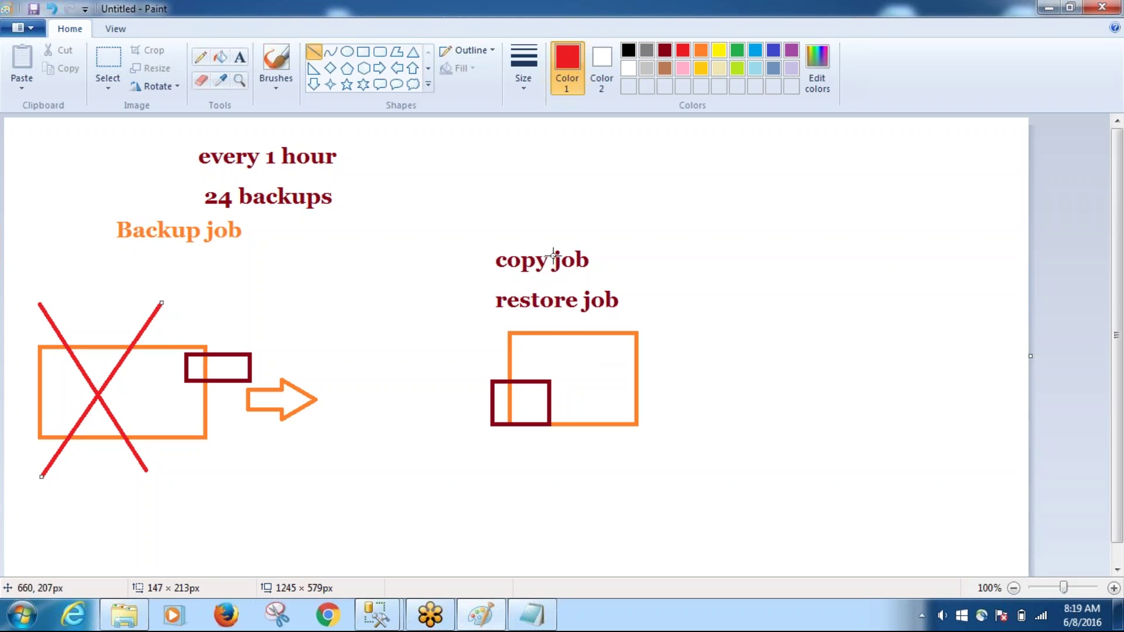
{"action": "left_click", "coordinate": [1049, 7]}
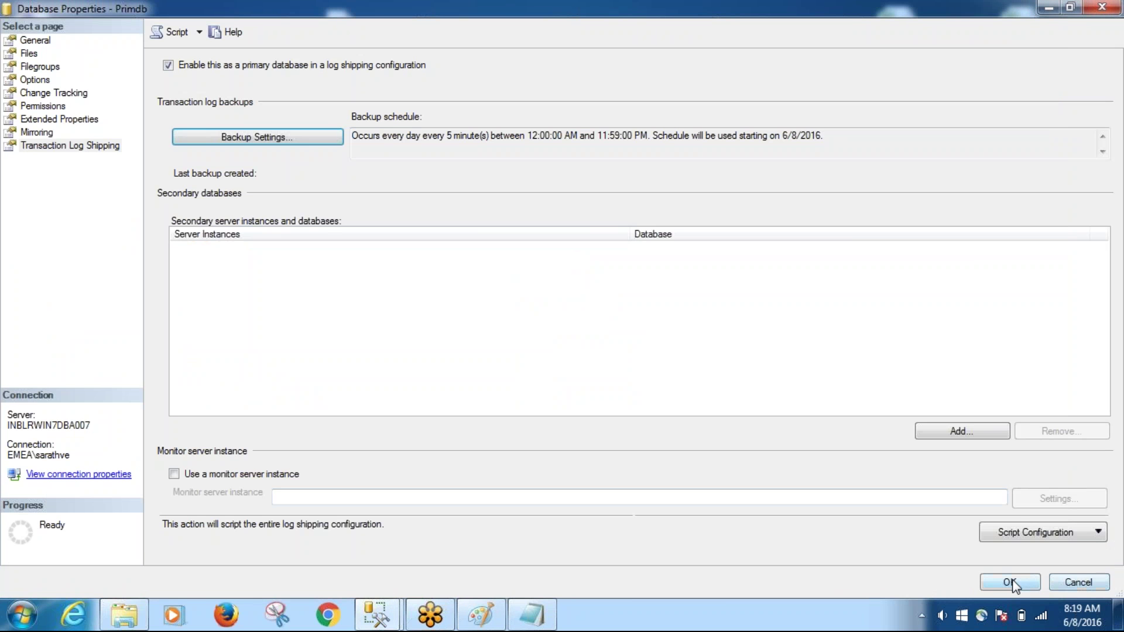
Add a secondary database to the log shipping configuration and connect to the INBLRWIN7DBA007\SQL2012 instance with Windows Authentication.
{"action": "left_click", "coordinate": [979, 433]}
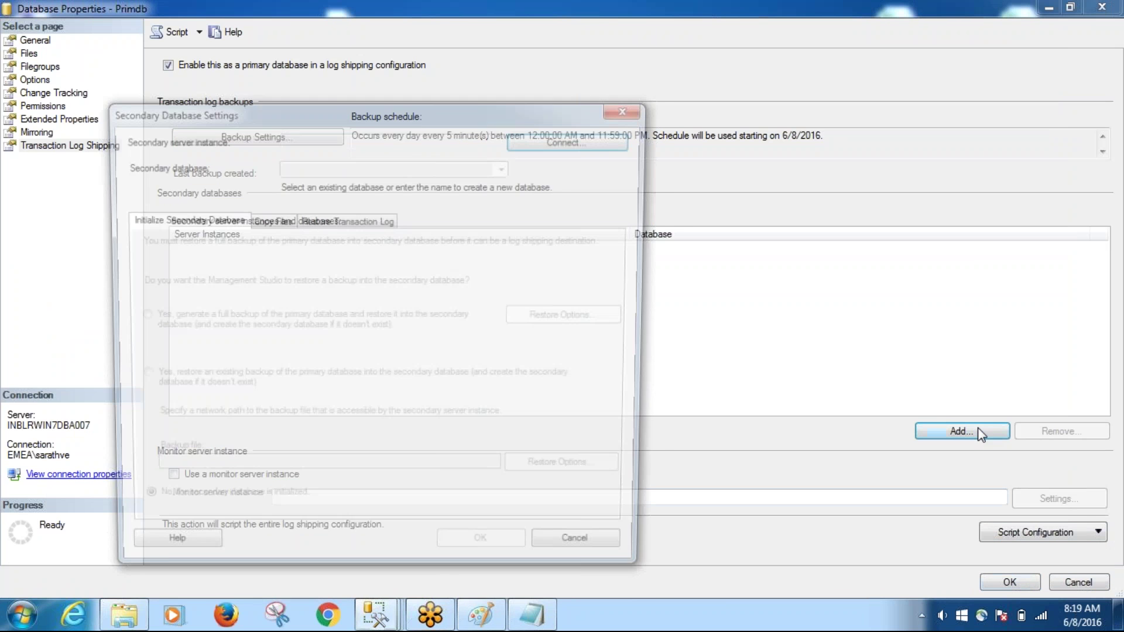
{"action": "left_click", "coordinate": [567, 141]}
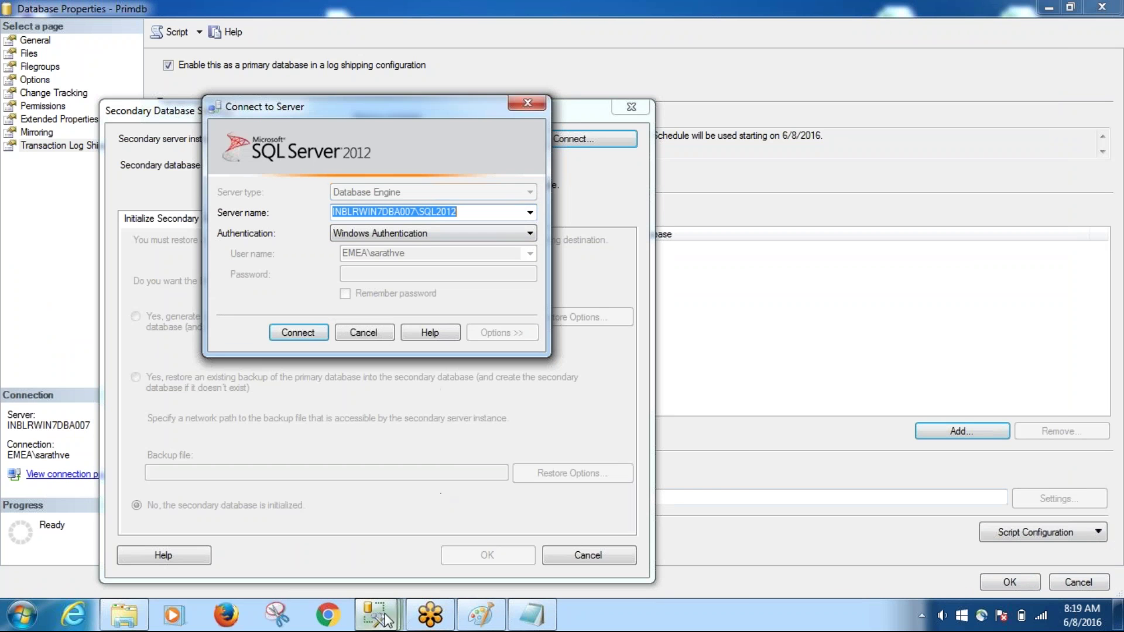
{"action": "mouse_move", "coordinate": [375, 618]}
{"action": "left_click", "coordinate": [178, 555]}
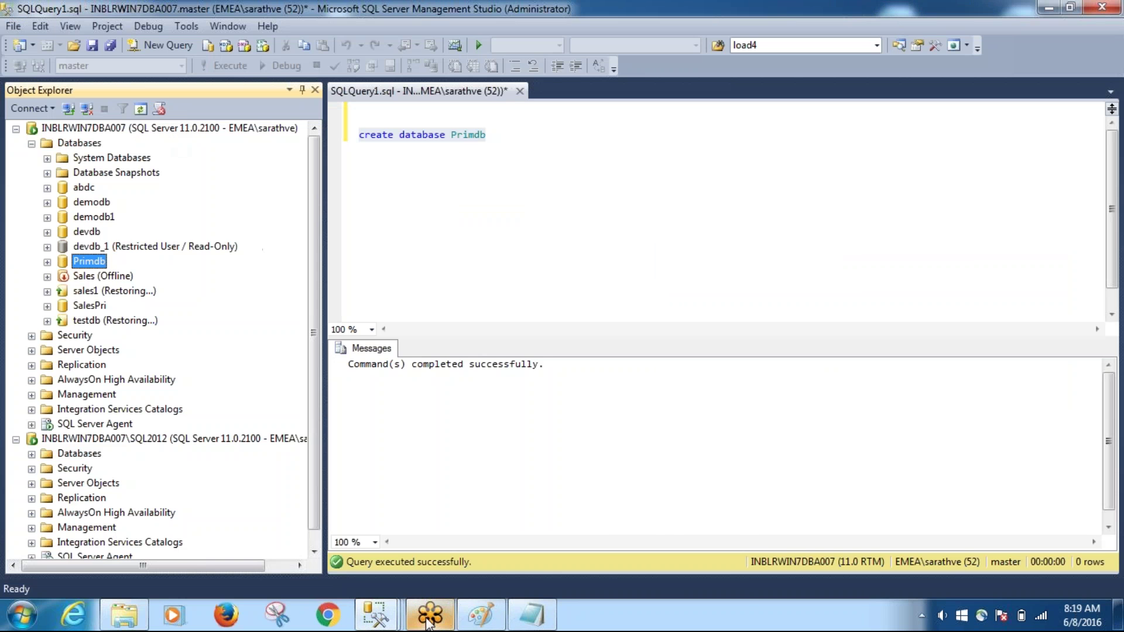
{"action": "left_click", "coordinate": [375, 615]}
{"action": "left_click", "coordinate": [653, 563]}
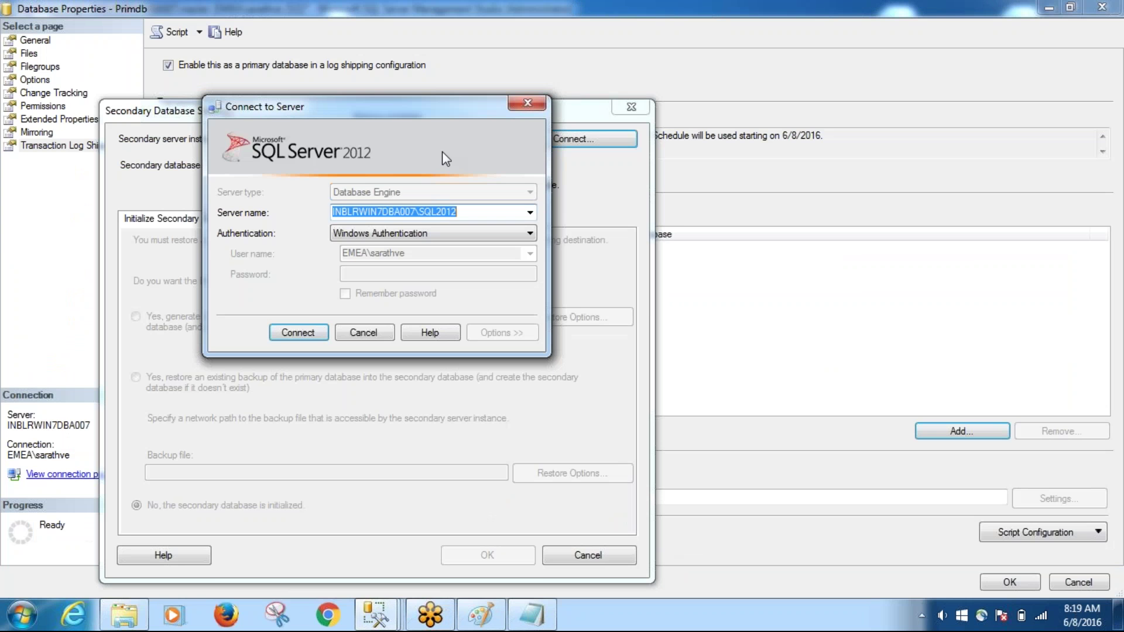
{"action": "left_click", "coordinate": [316, 333]}
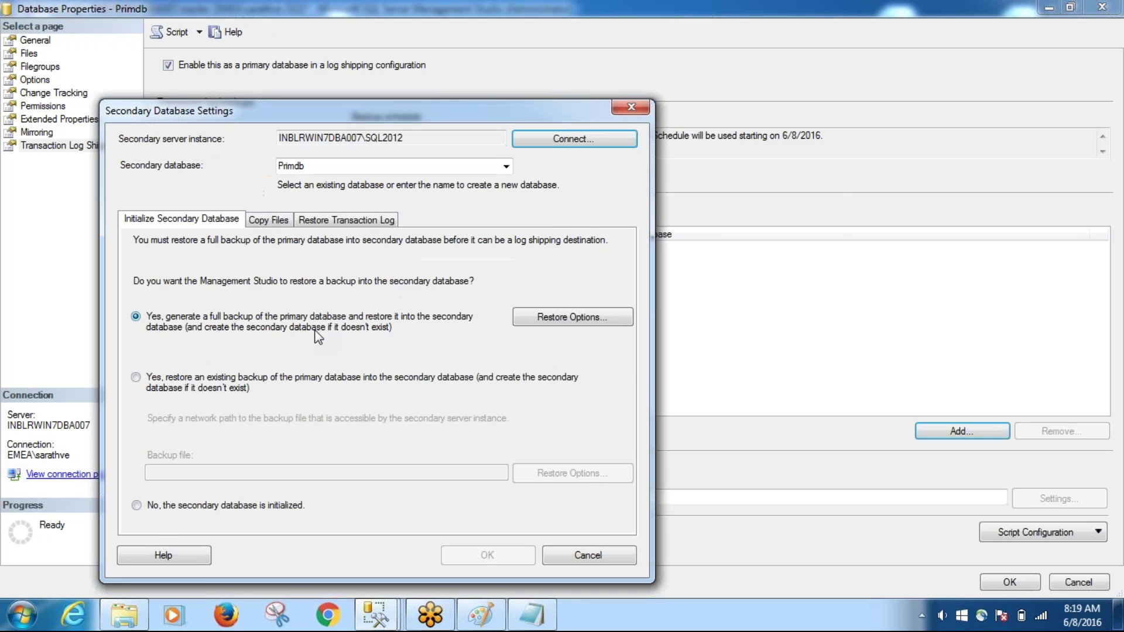
Compare the secondary database initialization choices, keep generating a full backup of the primary database, and inspect its restore options without changing them.
{"action": "left_click_drag", "start_coordinate": [420, 107], "coordinate": [590, 82]}
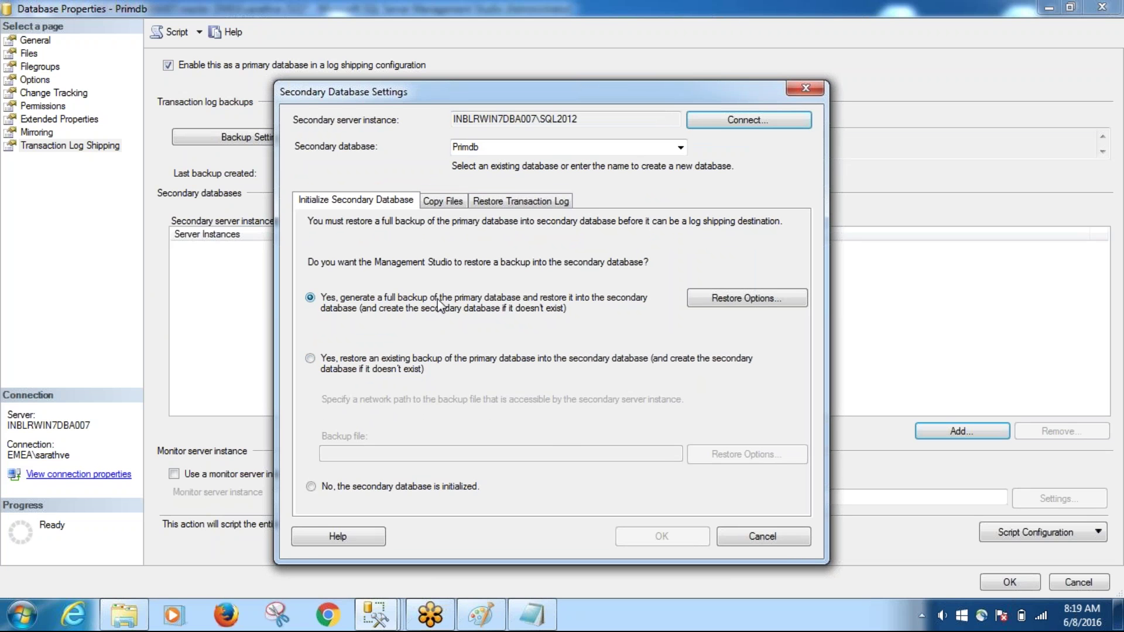
{"action": "left_click", "coordinate": [385, 373]}
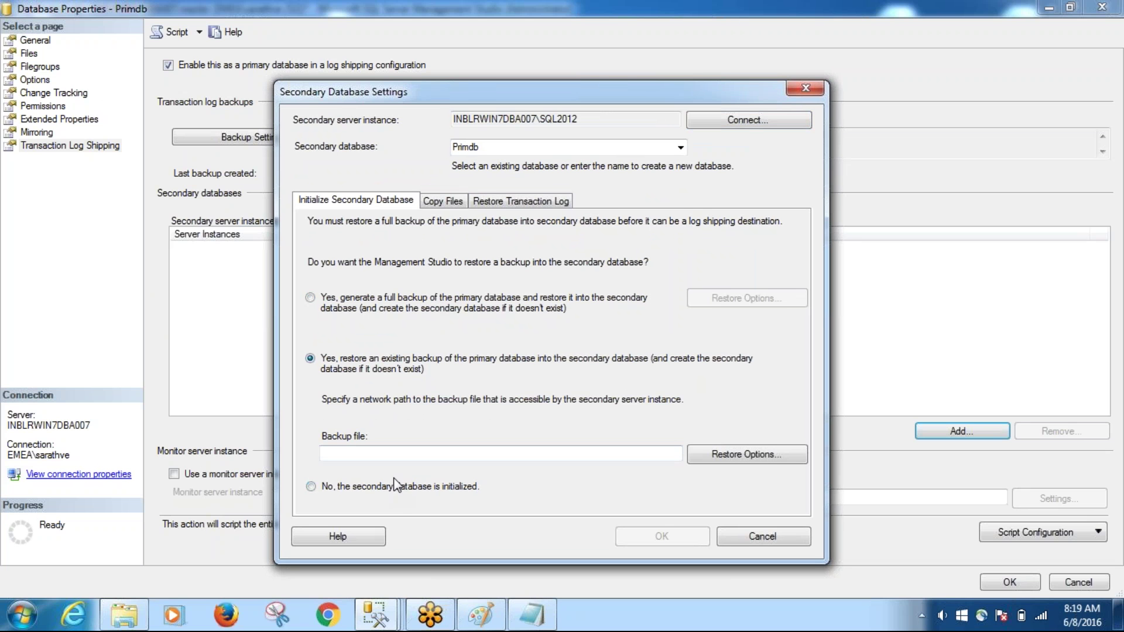
{"action": "left_click", "coordinate": [359, 309]}
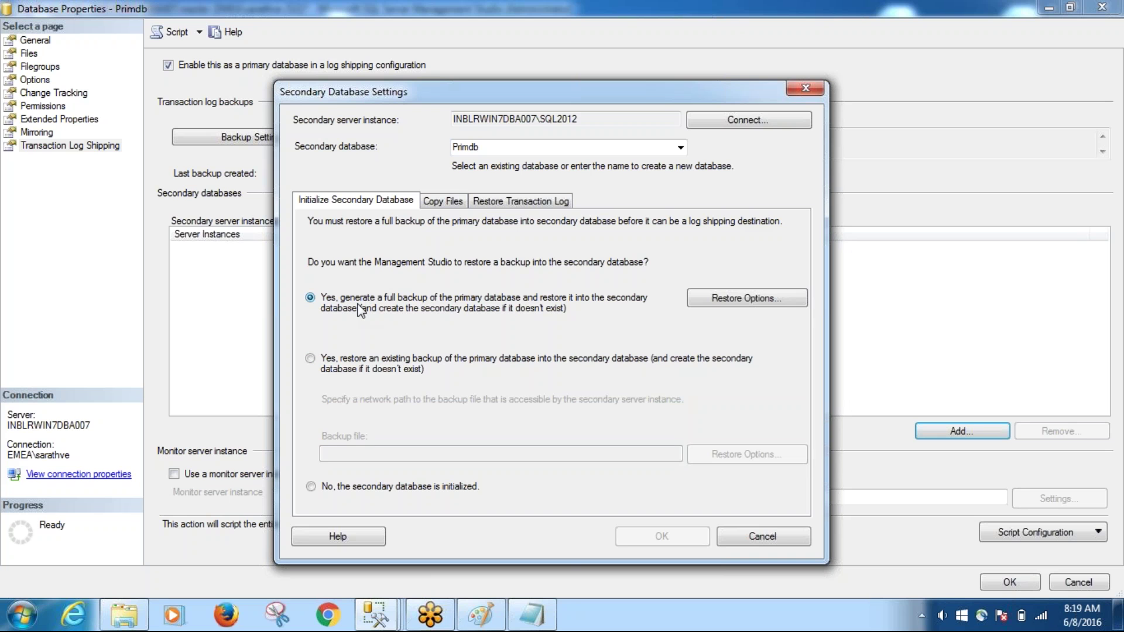
{"action": "left_click", "coordinate": [783, 302]}
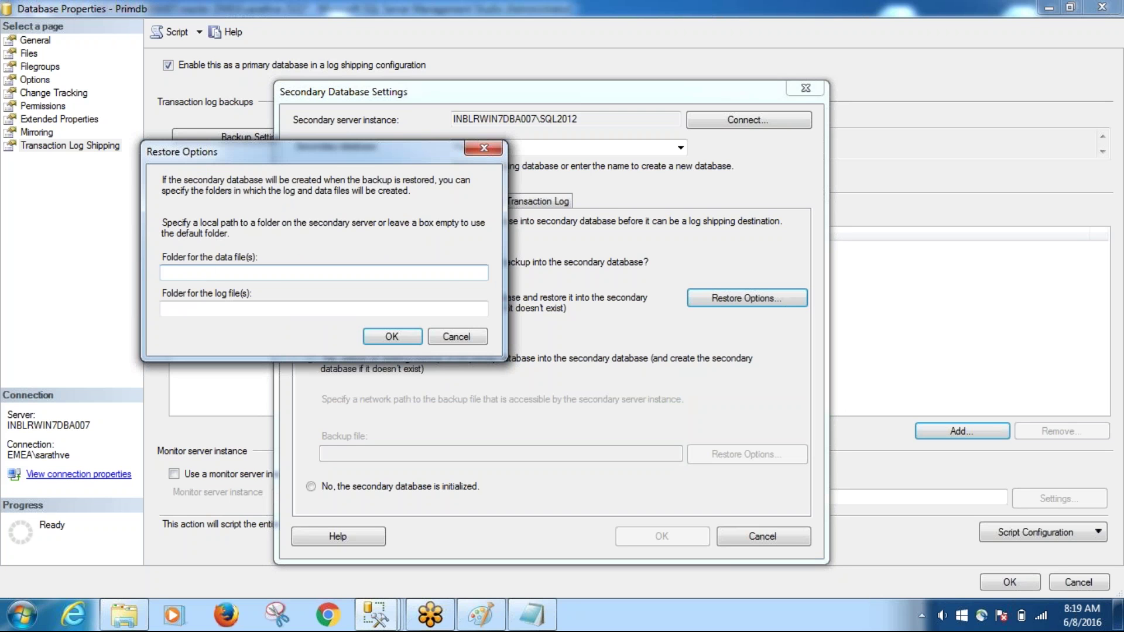
{"action": "left_click", "coordinate": [457, 336]}
Copy the path of the local subfolder from Windows Explorer and set D:\New folder (2)\local as the destination folder for copied files.
{"action": "left_click", "coordinate": [453, 203]}
{"action": "left_click", "coordinate": [311, 298]}
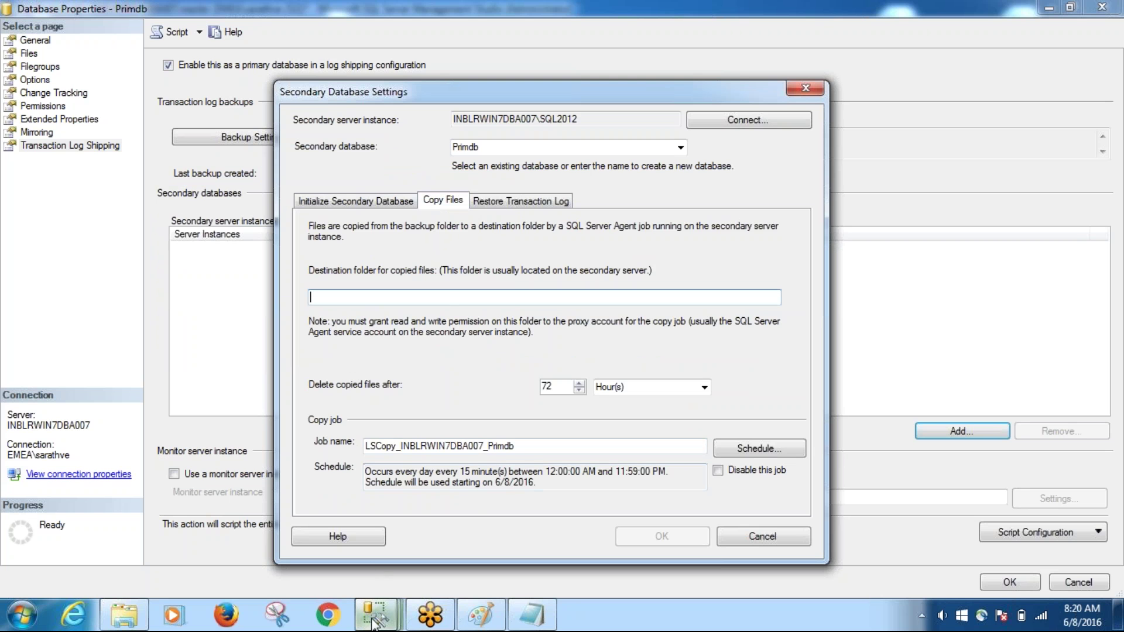
{"action": "left_click", "coordinate": [123, 619]}
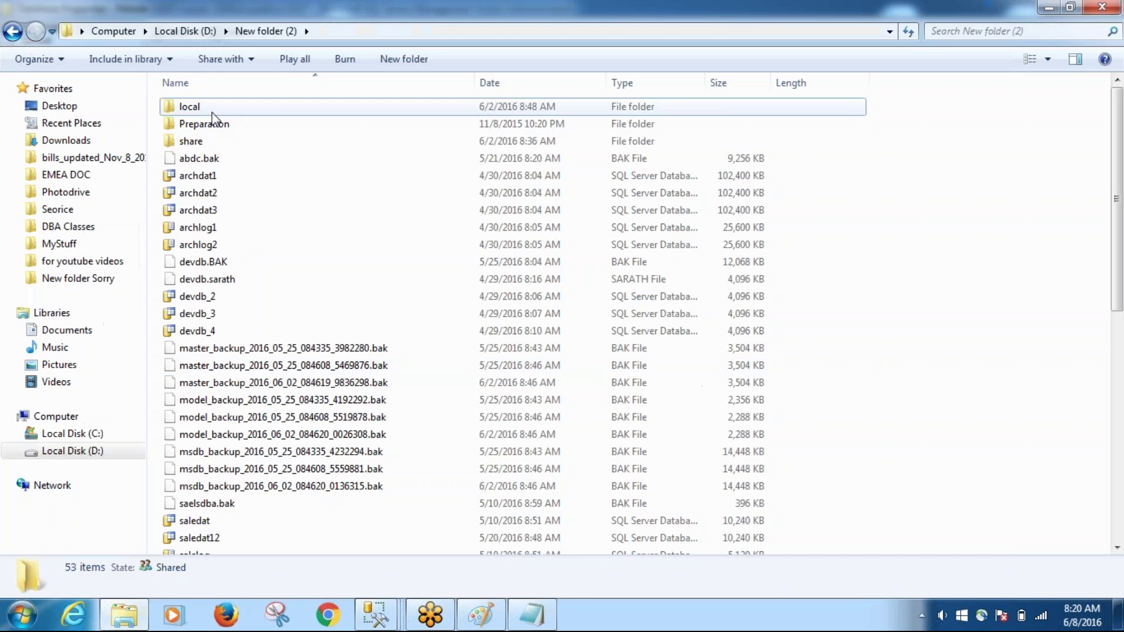
{"action": "double_click", "coordinate": [213, 112]}
{"action": "left_click", "coordinate": [363, 31]}
{"action": "key", "text": "ctrl+c"}
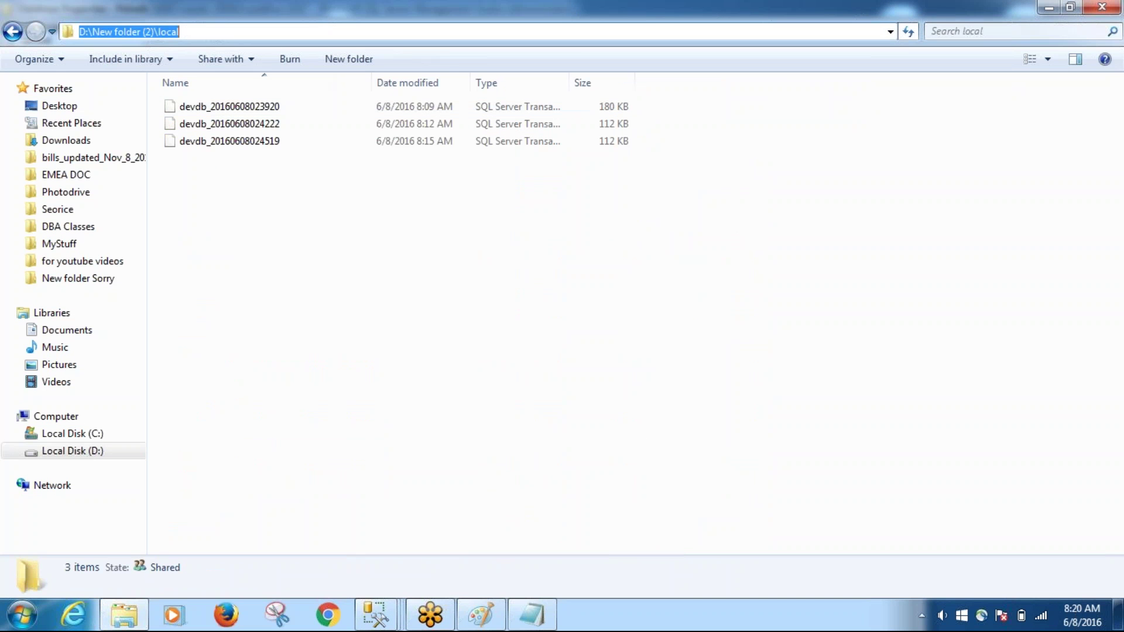
{"action": "left_click", "coordinate": [375, 615]}
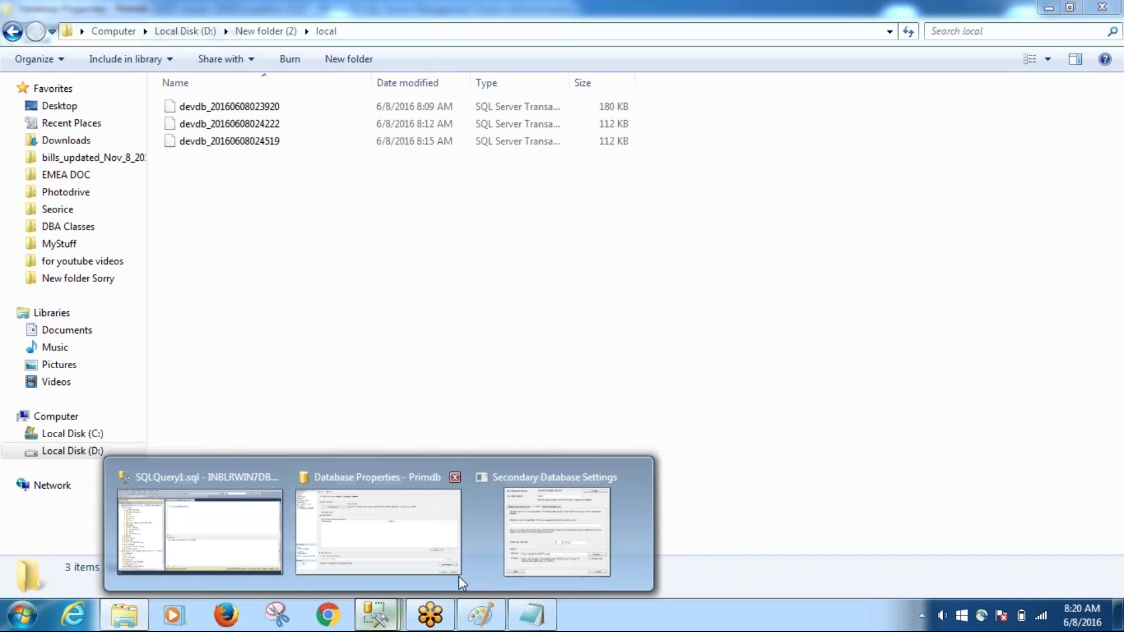
{"action": "left_click", "coordinate": [560, 543]}
{"action": "key", "text": "ctrl+v"}
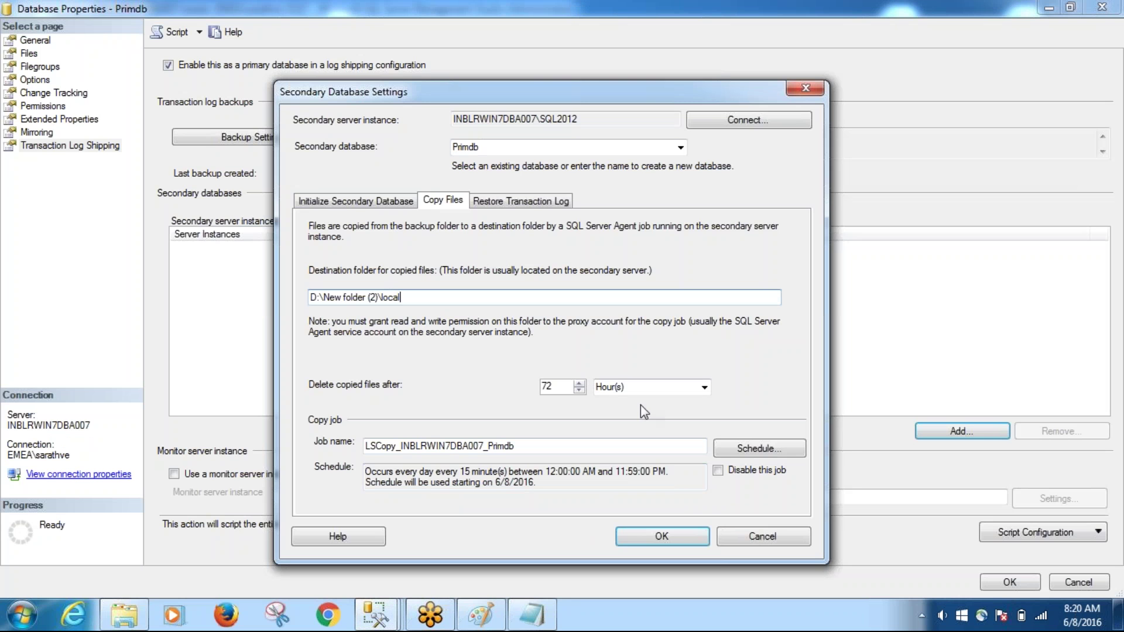
Schedule the LSCopy_INBLRWIN7DBA007_Primdb copy job to occur every 5 minutes.
{"action": "left_click", "coordinate": [758, 451]}
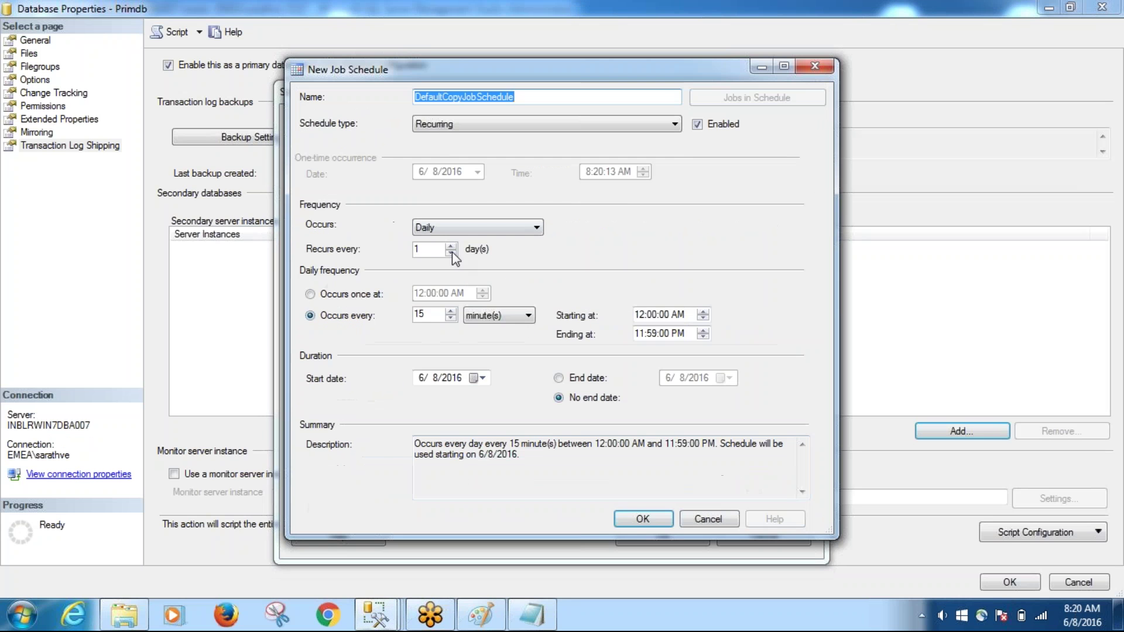
{"action": "double_click", "coordinate": [418, 314]}
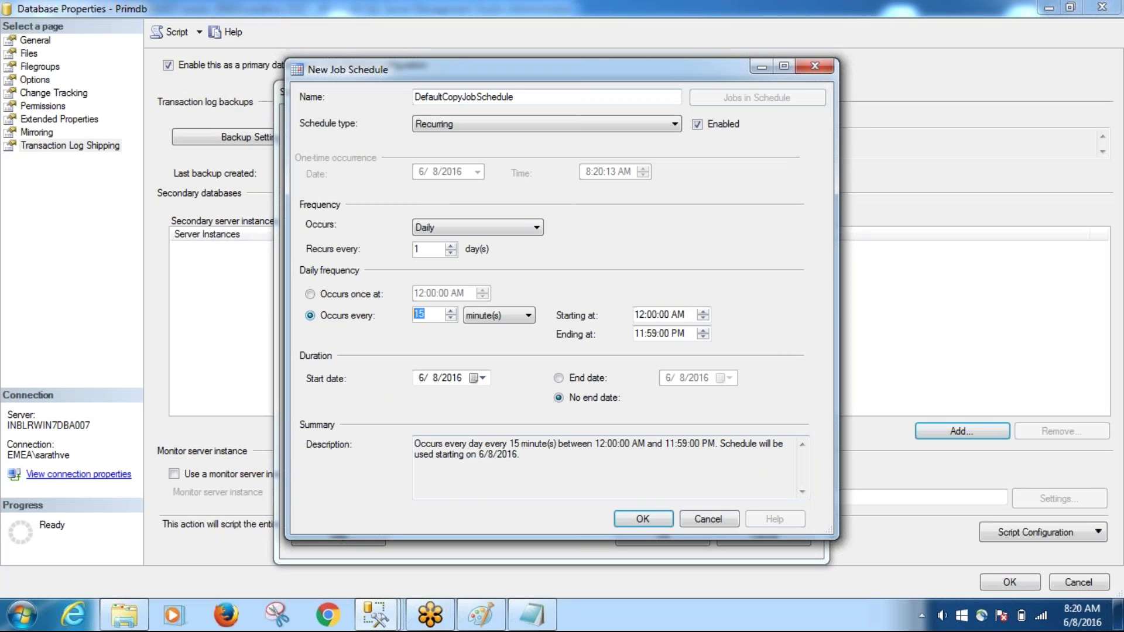
{"action": "type", "text": "5"}
{"action": "left_click", "coordinate": [660, 521]}
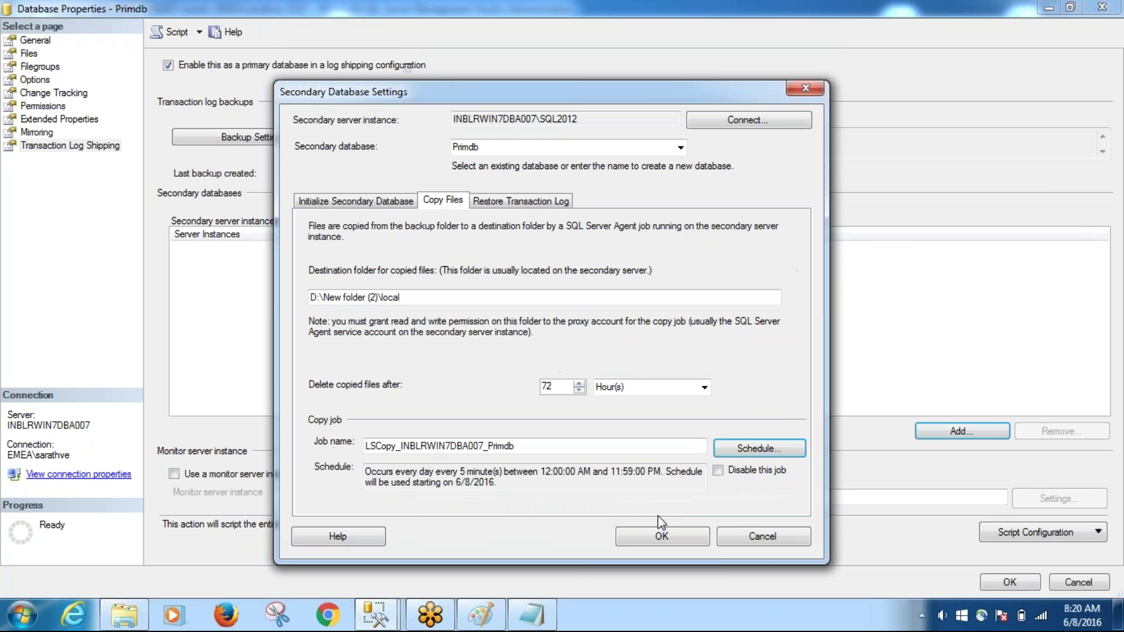
Schedule the LSRestore_INBLRWIN7DBA007_Primdb restore job to occur every 5 minutes, keeping the no recovery mode.
{"action": "left_click", "coordinate": [537, 204]}
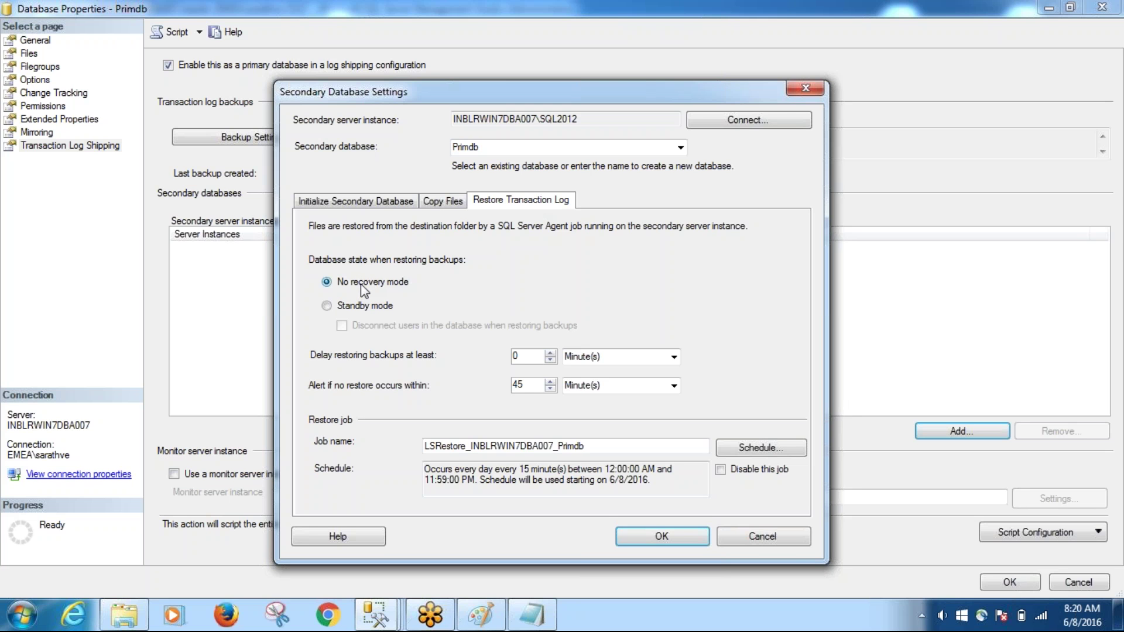
{"action": "left_click", "coordinate": [761, 449]}
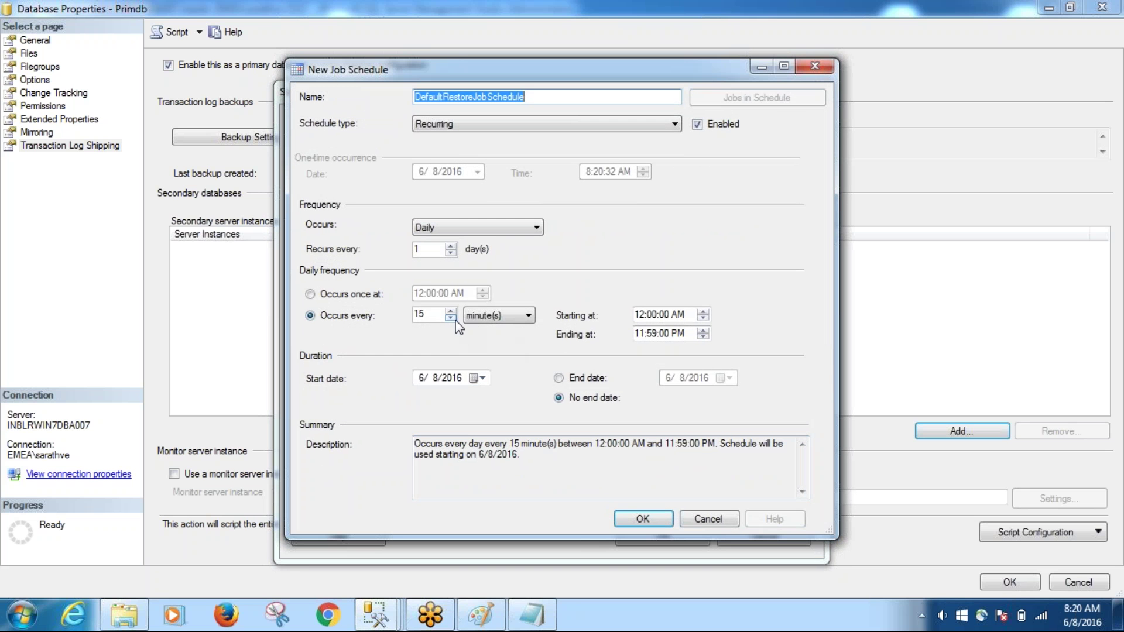
{"action": "double_click", "coordinate": [442, 317]}
{"action": "type", "text": "5"}
{"action": "left_click", "coordinate": [644, 520]}
Accept the secondary database settings, save the Primdb log shipping configuration and close the progress report.
{"action": "left_click", "coordinate": [664, 537]}
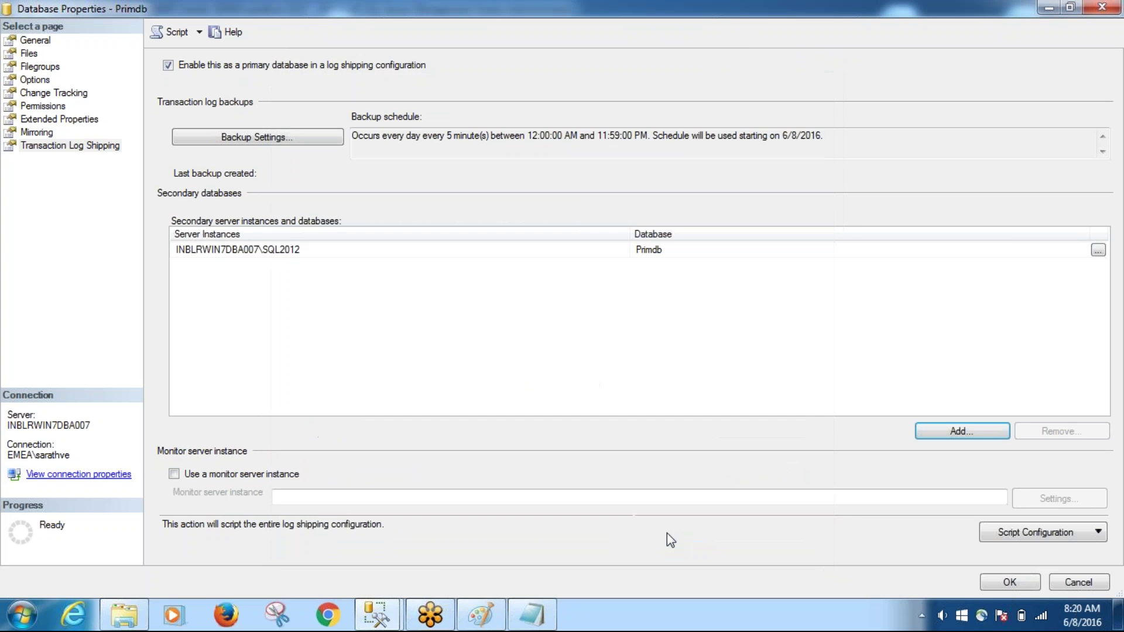
{"action": "left_click", "coordinate": [1014, 583]}
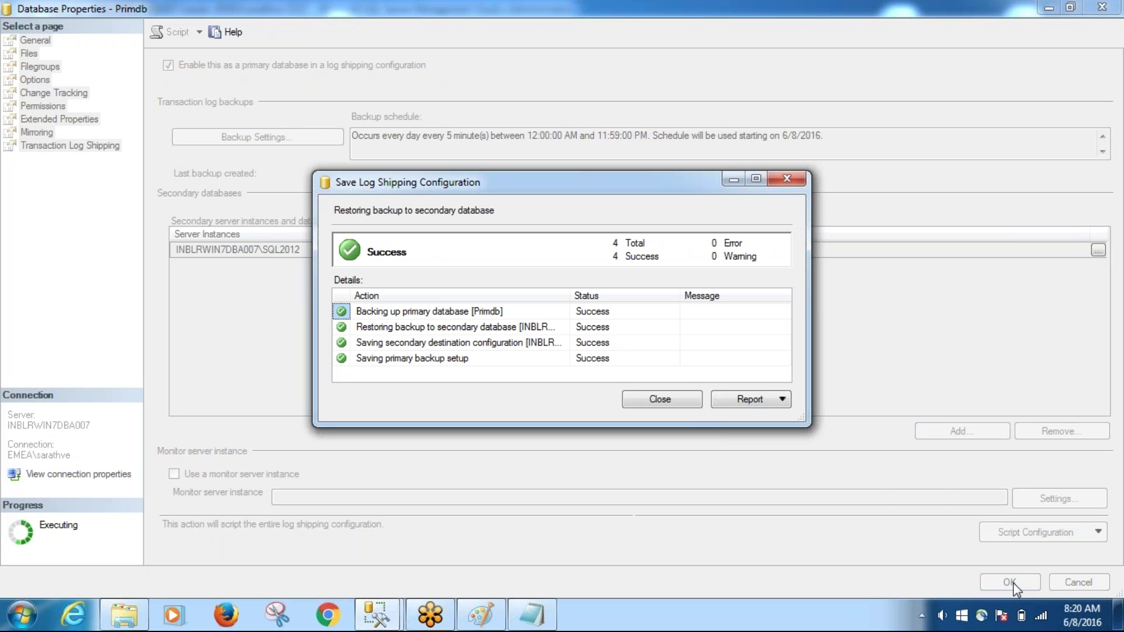
{"action": "left_click", "coordinate": [666, 406]}
{"action": "key", "text": "alt+Tab"}
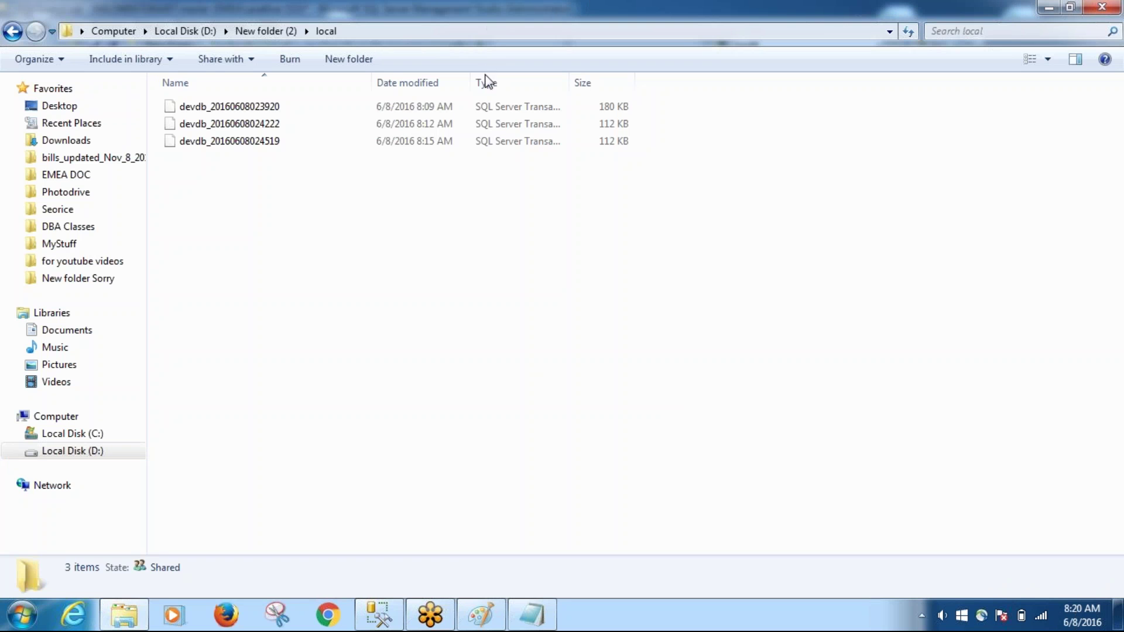
{"action": "left_click", "coordinate": [439, 612]}
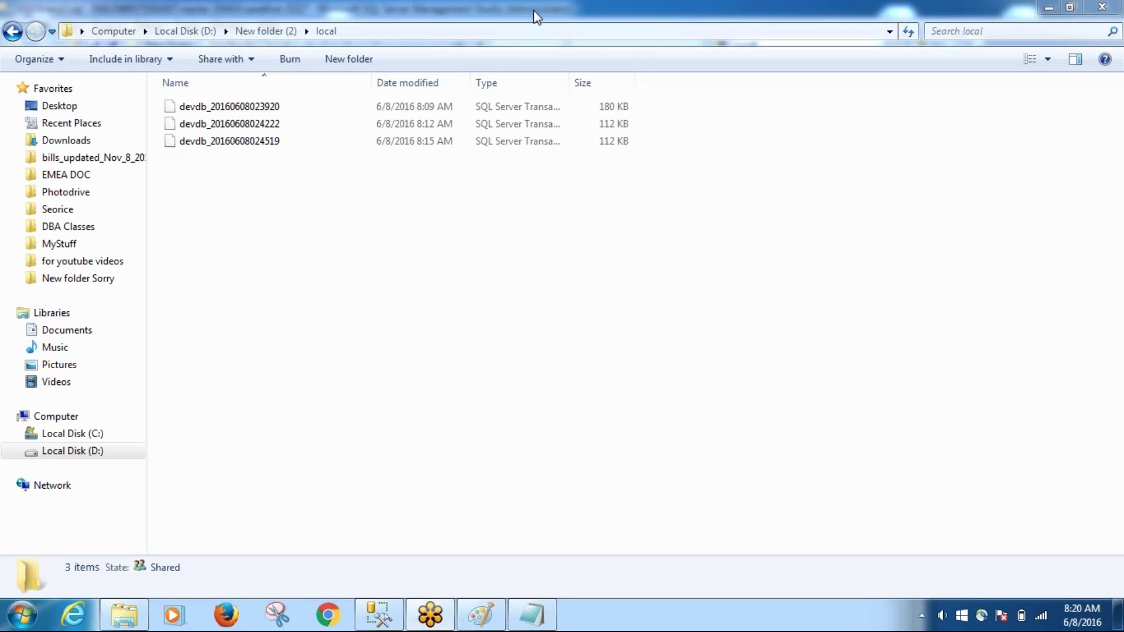
{"action": "left_click", "coordinate": [1050, 7]}
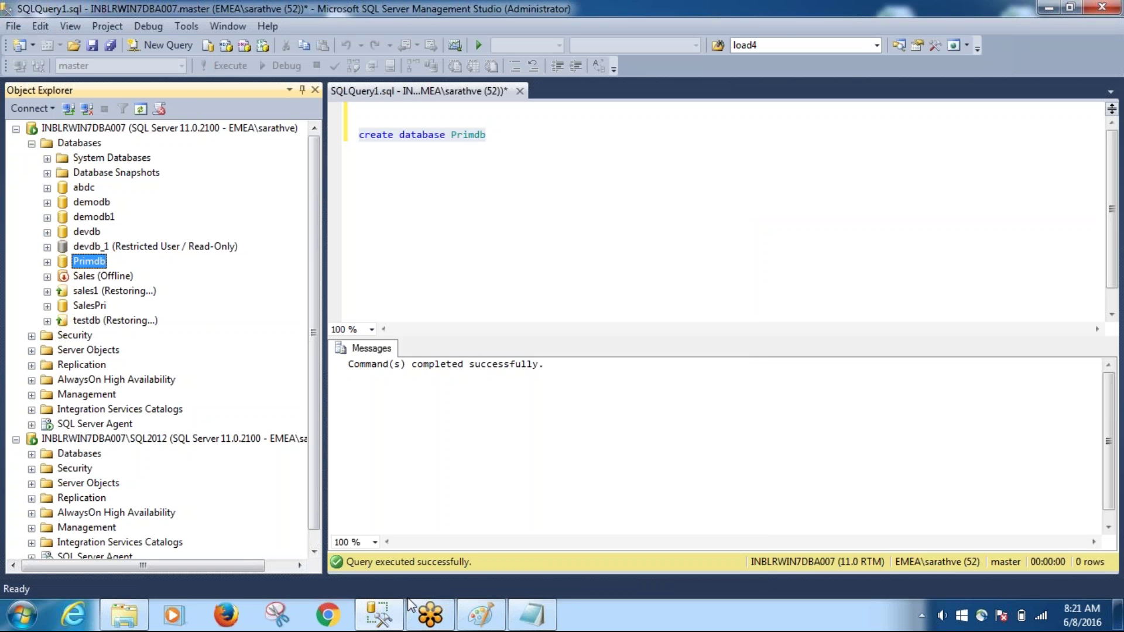
{"action": "left_click", "coordinate": [429, 621]}
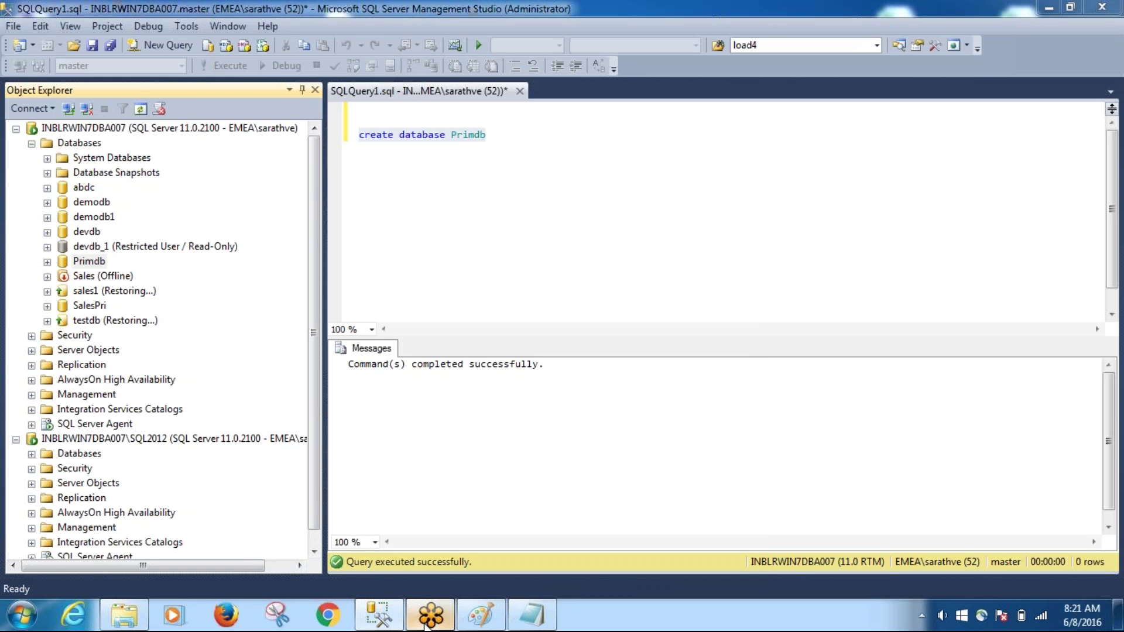
{"action": "left_click", "coordinate": [680, 21]}
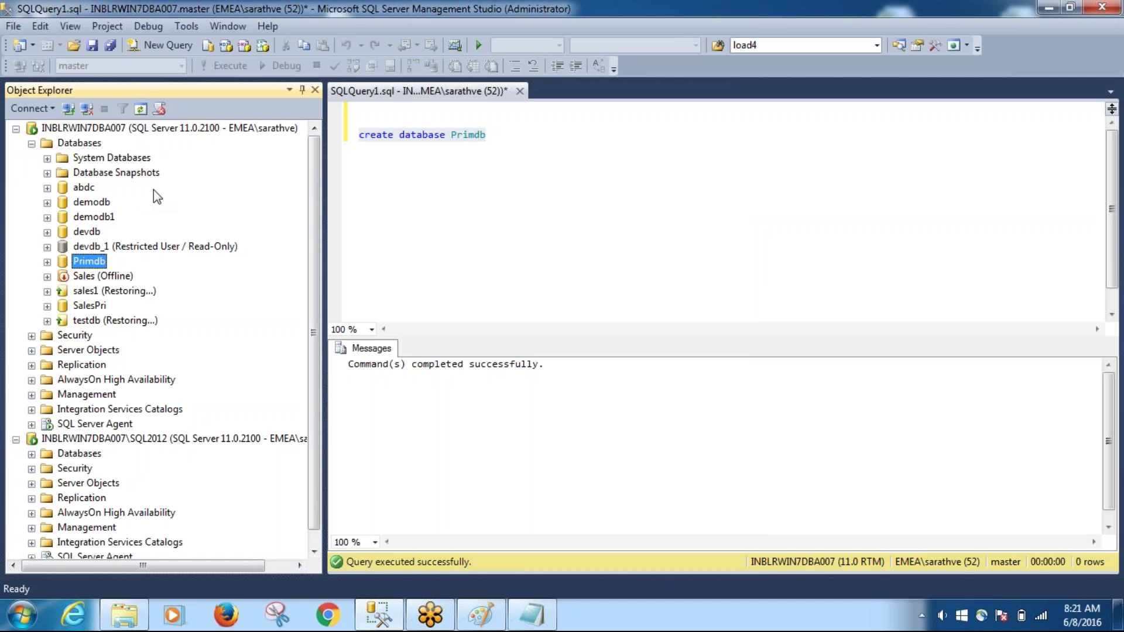
Expand the SQL Server Agent jobs of the primary INBLRWIN7DBA007 instance and locate the LSBackup_Primdb job.
{"action": "scroll", "coordinate": [315, 199], "scroll_direction": "down", "scroll_amount": 1}
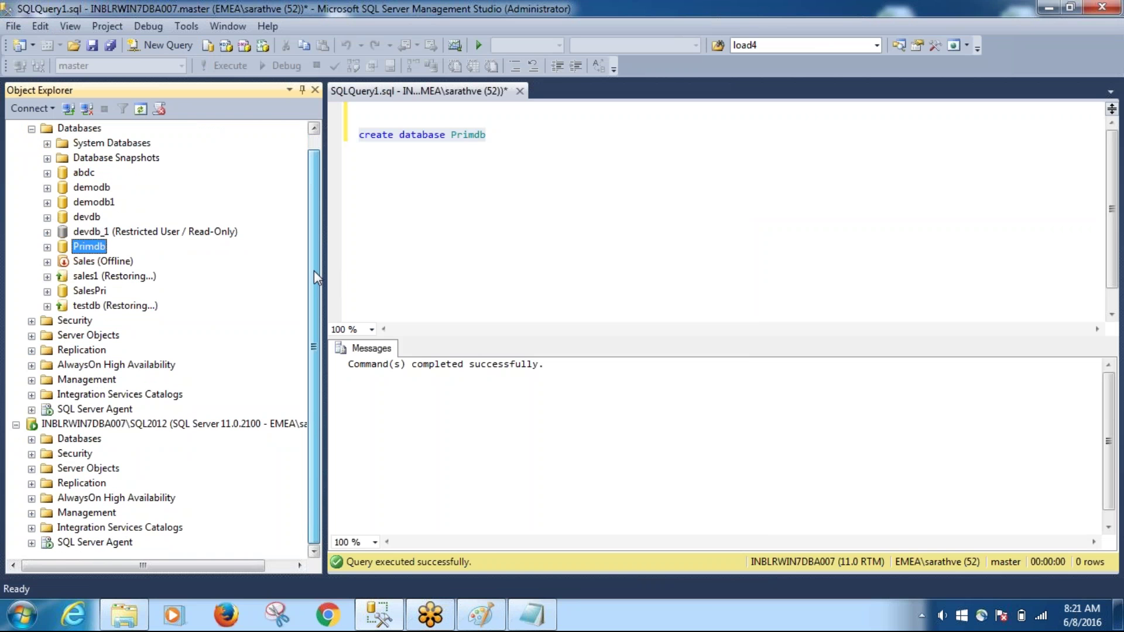
{"action": "left_click", "coordinate": [32, 409]}
{"action": "left_click", "coordinate": [47, 425]}
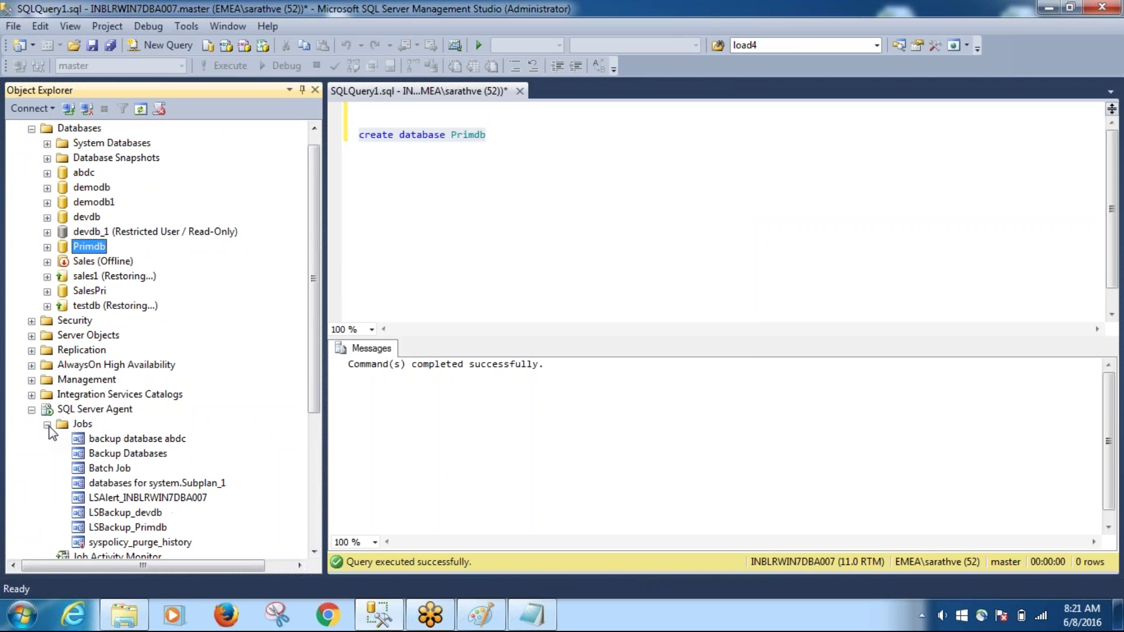
{"action": "left_click_drag", "start_coordinate": [315, 385], "coordinate": [310, 476]}
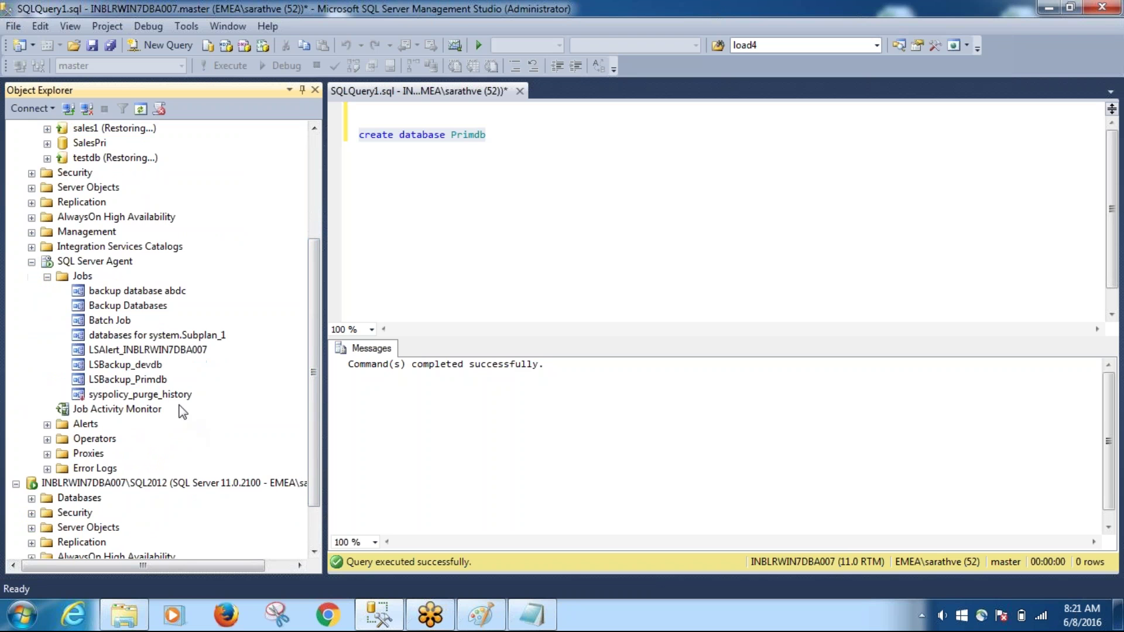
{"action": "left_click", "coordinate": [158, 380]}
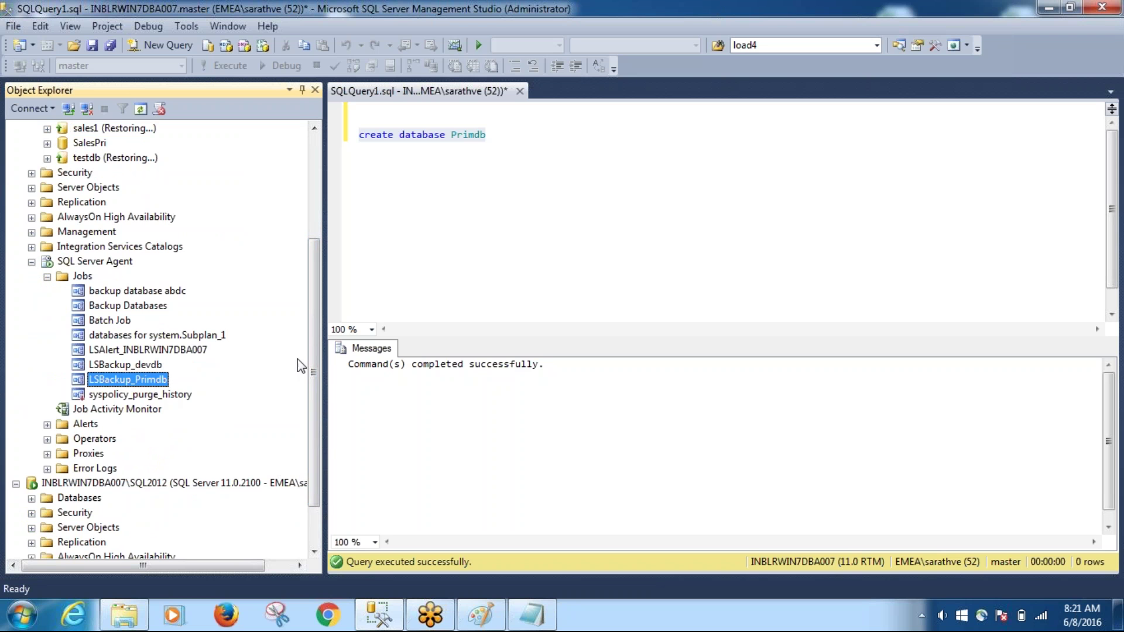
Expand the SQL Server Agent jobs of the INBLRWIN7DBA007\SQL2012 instance and locate the Primdb copy and restore jobs.
{"action": "left_click_drag", "start_coordinate": [312, 340], "coordinate": [312, 376]}
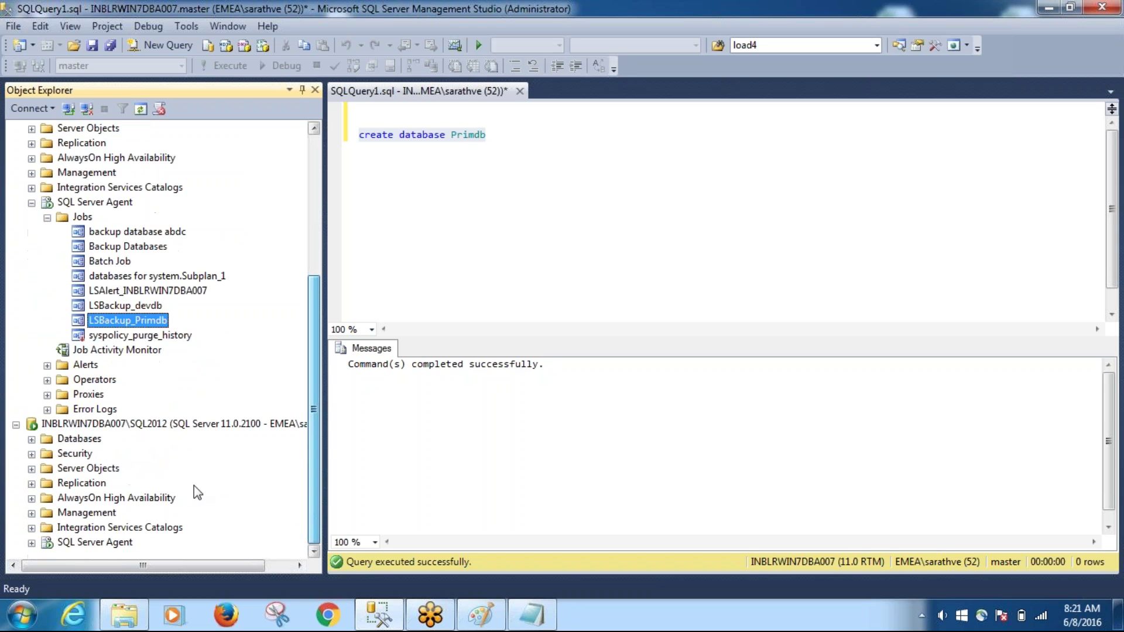
{"action": "left_click", "coordinate": [32, 544]}
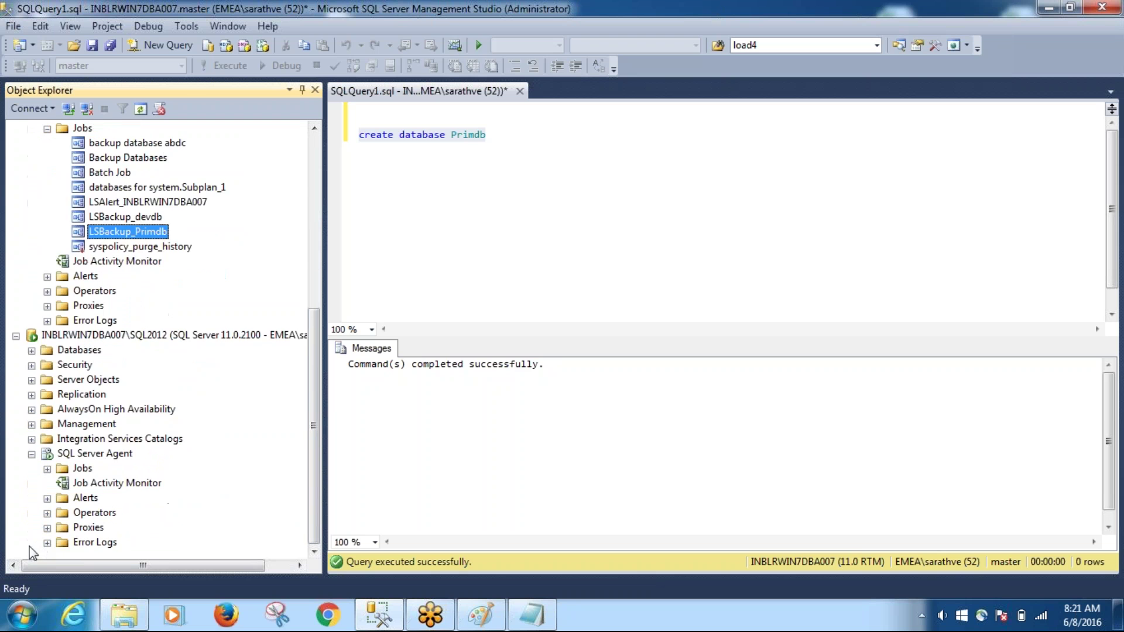
{"action": "left_click", "coordinate": [47, 469]}
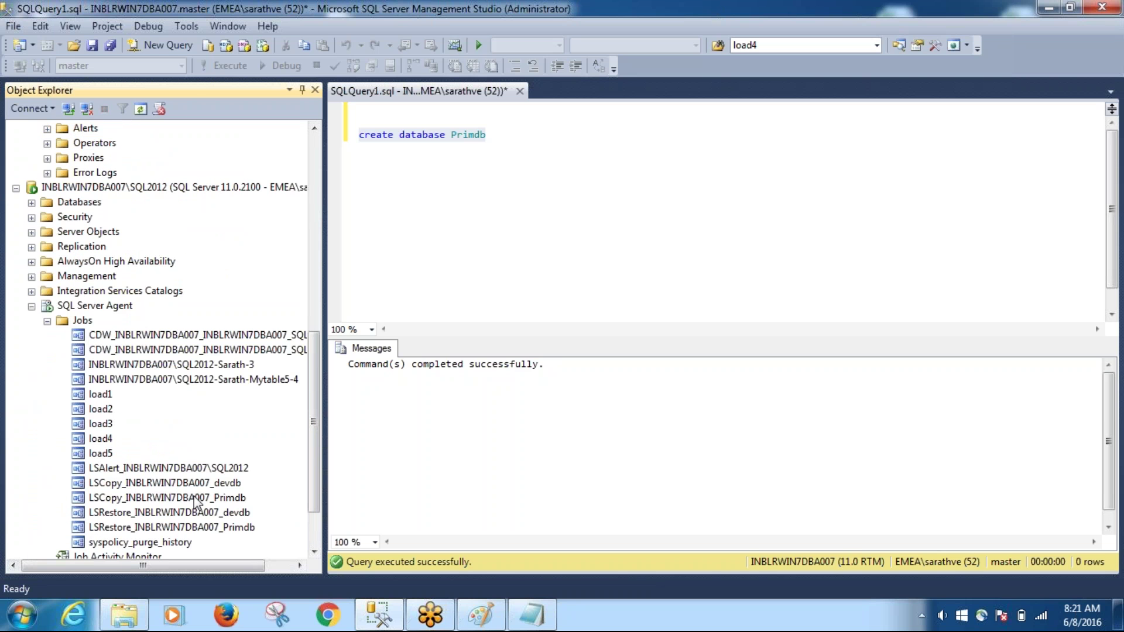
{"action": "left_click", "coordinate": [196, 498]}
{"action": "left_click", "coordinate": [205, 528]}
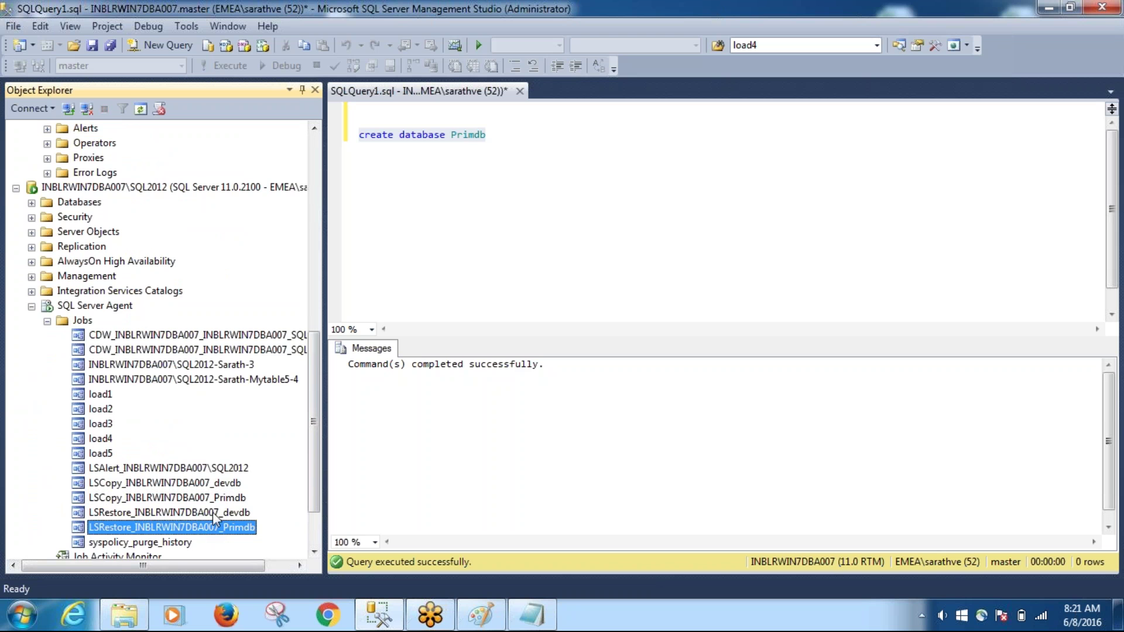
{"action": "left_click_drag", "start_coordinate": [313, 421], "coordinate": [315, 289]}
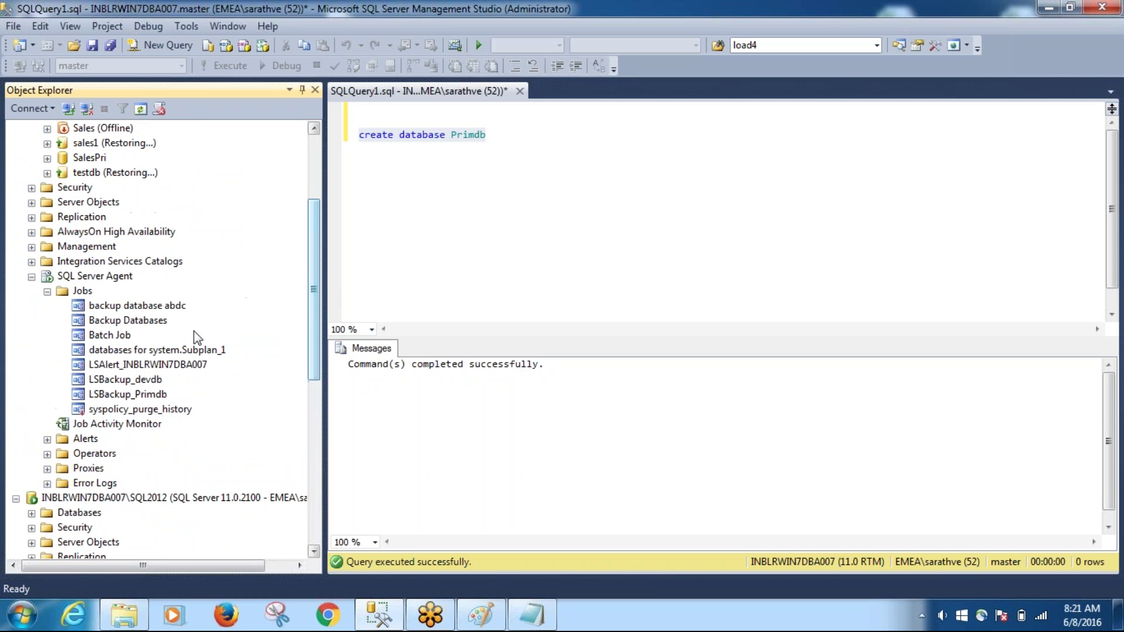
Check the job history of LSBackup_Primdb on the primary instance and close the log viewer.
{"action": "right_click", "coordinate": [145, 393]}
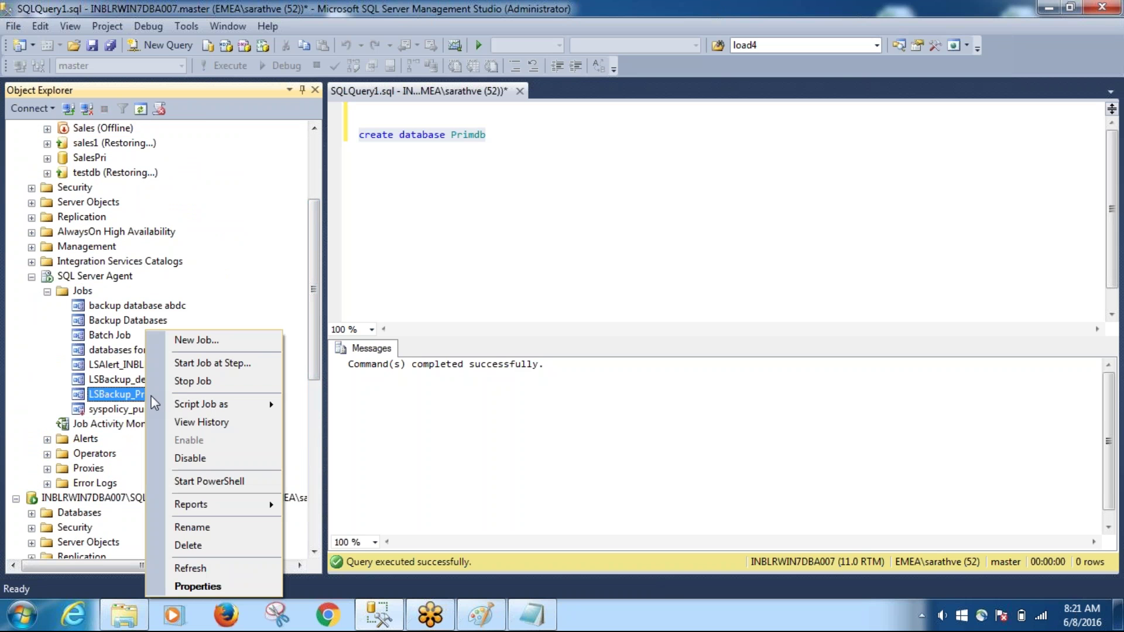
{"action": "left_click", "coordinate": [183, 424]}
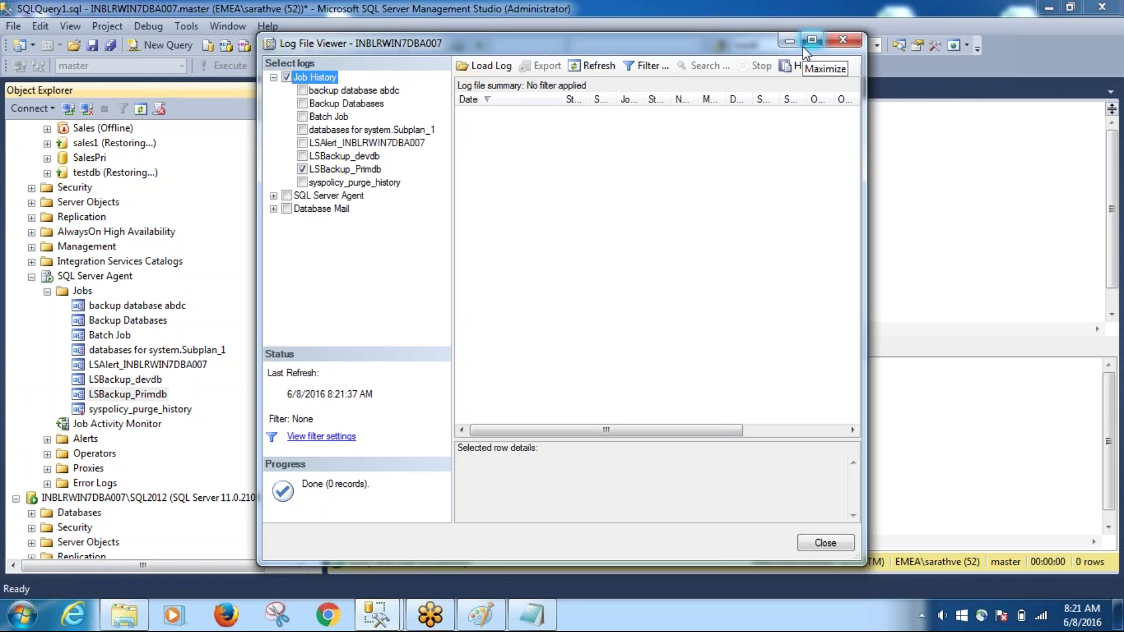
{"action": "left_click", "coordinate": [849, 41]}
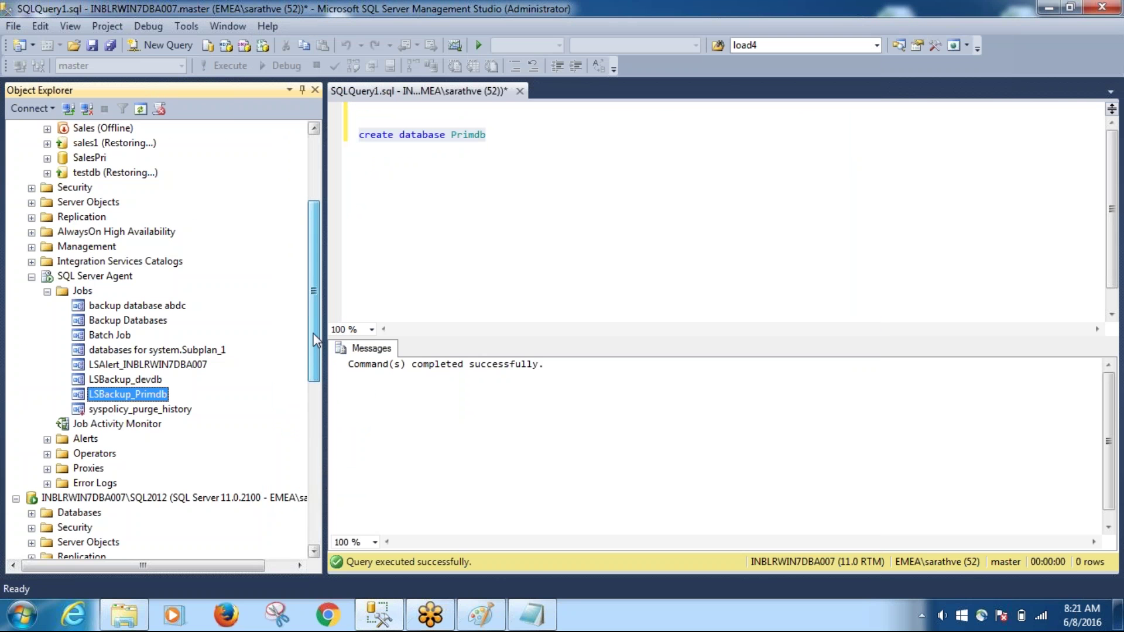
Check the job history of LSCopy_INBLRWIN7DBA007_Primdb on the SQL2012 instance and close the log viewer.
{"action": "scroll", "coordinate": [317, 326], "scroll_direction": "down", "scroll_amount": 5}
{"action": "scroll", "coordinate": [301, 423], "scroll_direction": "down", "scroll_amount": 4}
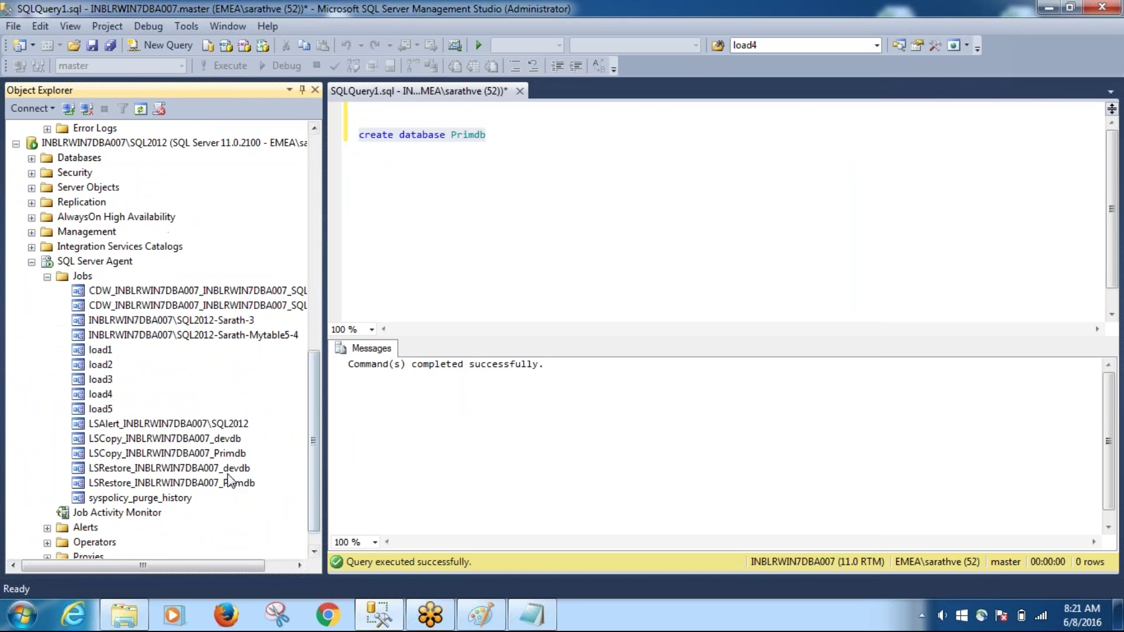
{"action": "right_click", "coordinate": [216, 455]}
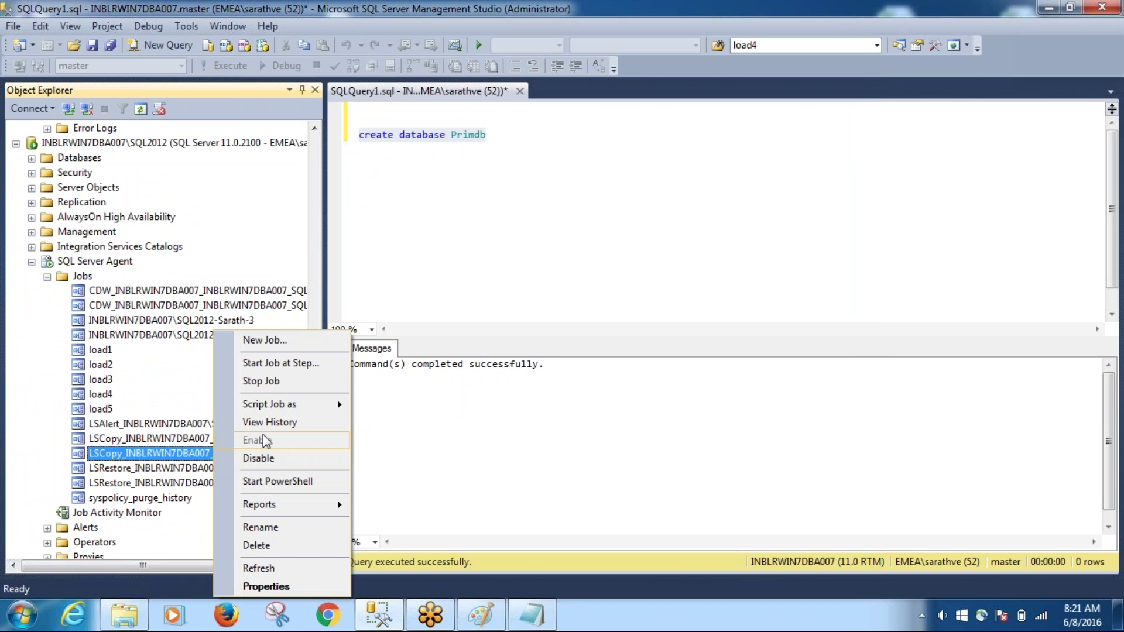
{"action": "left_click", "coordinate": [270, 424]}
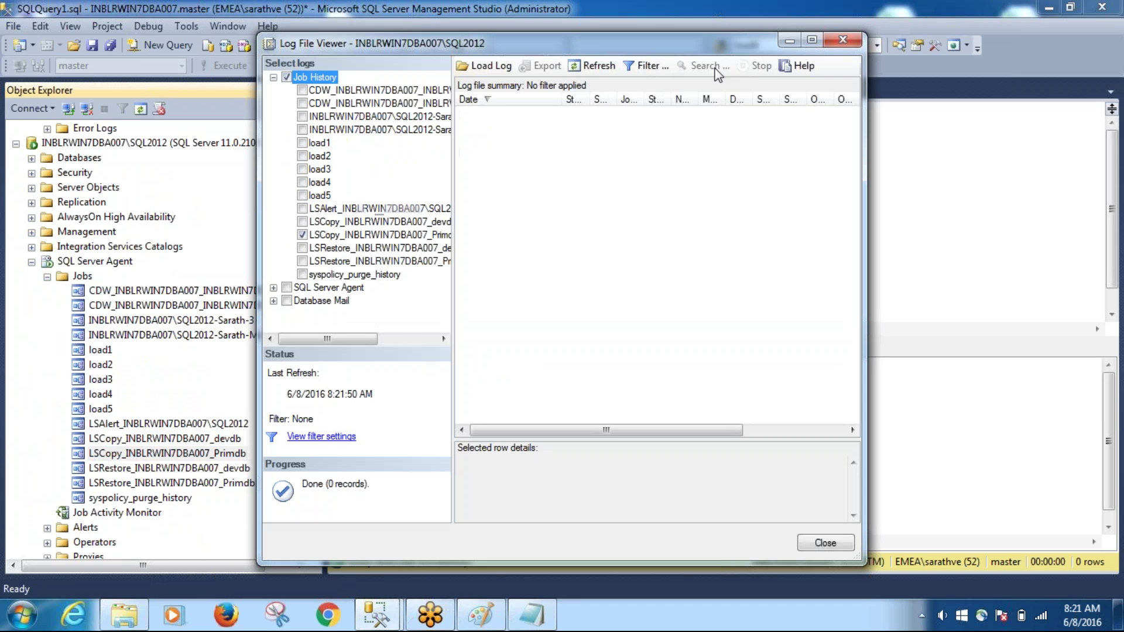
{"action": "left_click", "coordinate": [843, 39]}
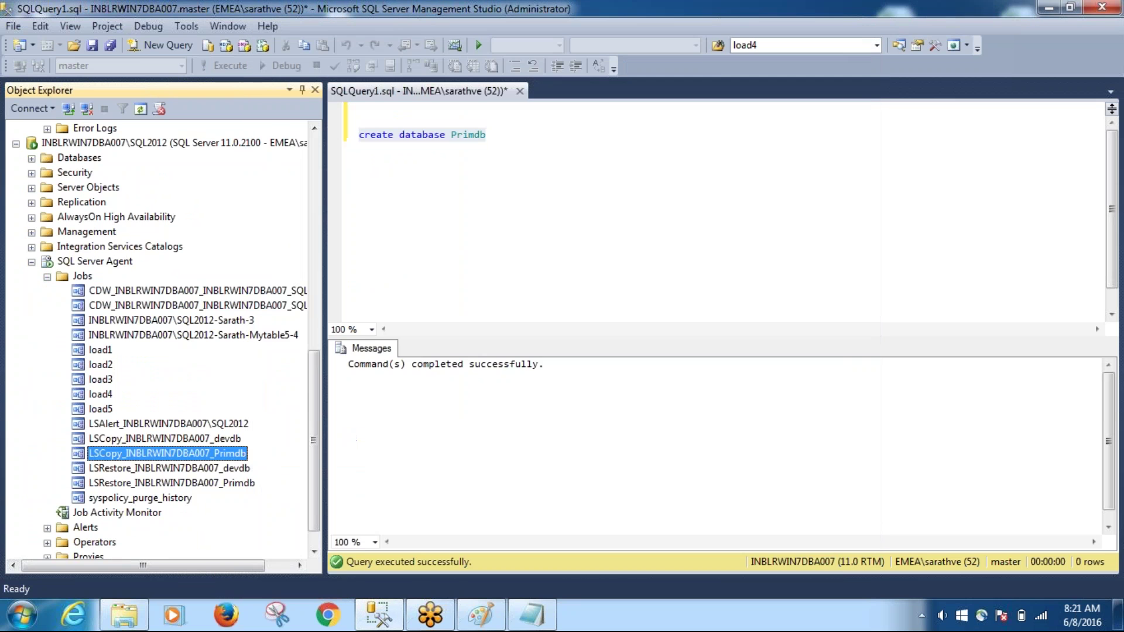
Check the job history of LSRestore_INBLRWIN7DBA007_Primdb on the SQL2012 instance and close the log viewer.
{"action": "right_click", "coordinate": [225, 482]}
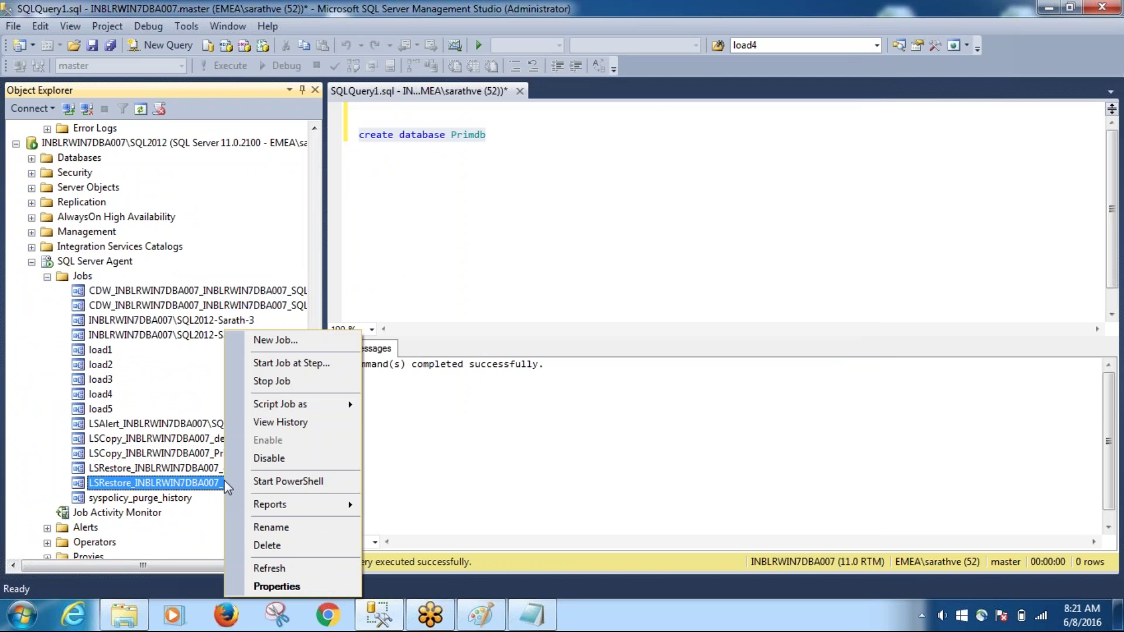
{"action": "left_click", "coordinate": [261, 422]}
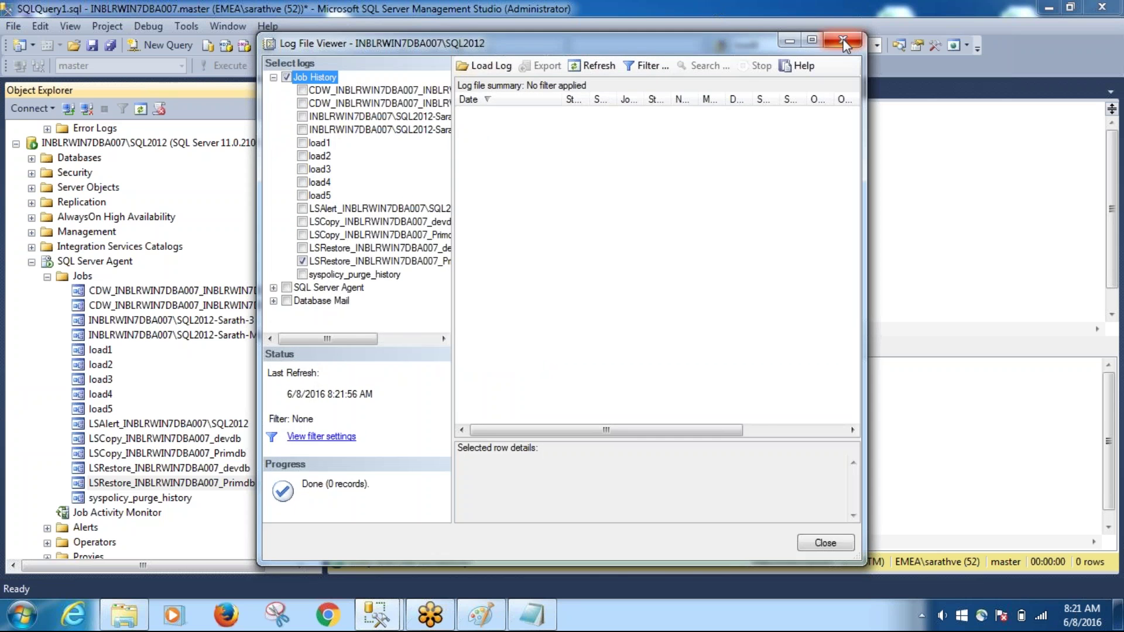
{"action": "left_click", "coordinate": [831, 50]}
View the LSBackup_Primdb history in a maximized viewer, expand the 8:25:00 AM run and enlarge the details area to read its earliest entry.
{"action": "left_click_drag", "start_coordinate": [310, 374], "coordinate": [330, 176]}
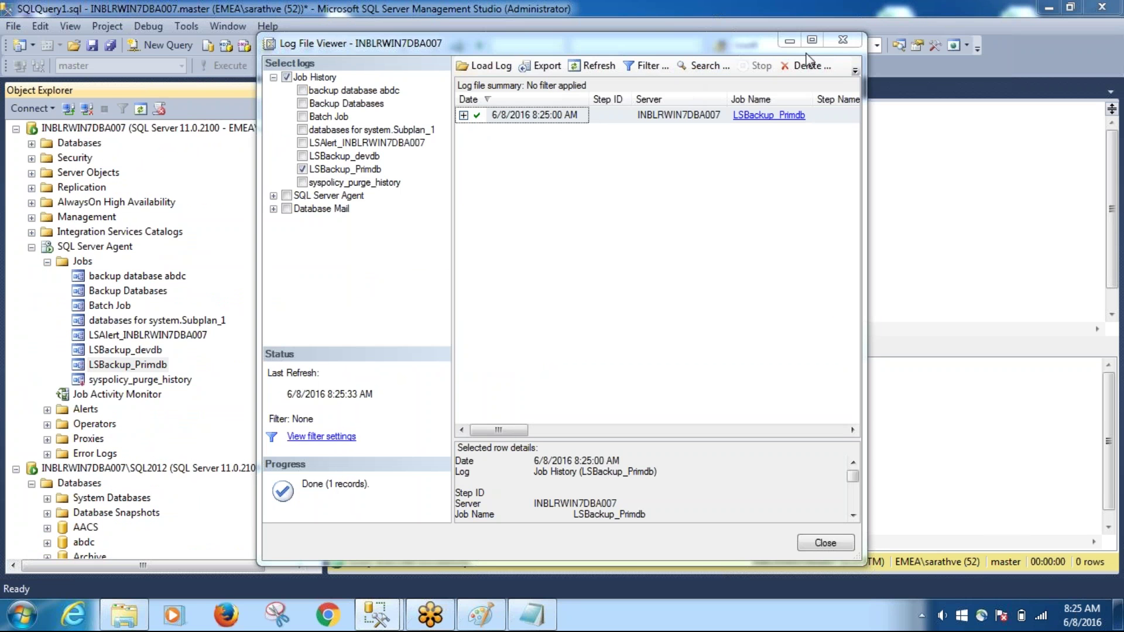
{"action": "left_click", "coordinate": [812, 39]}
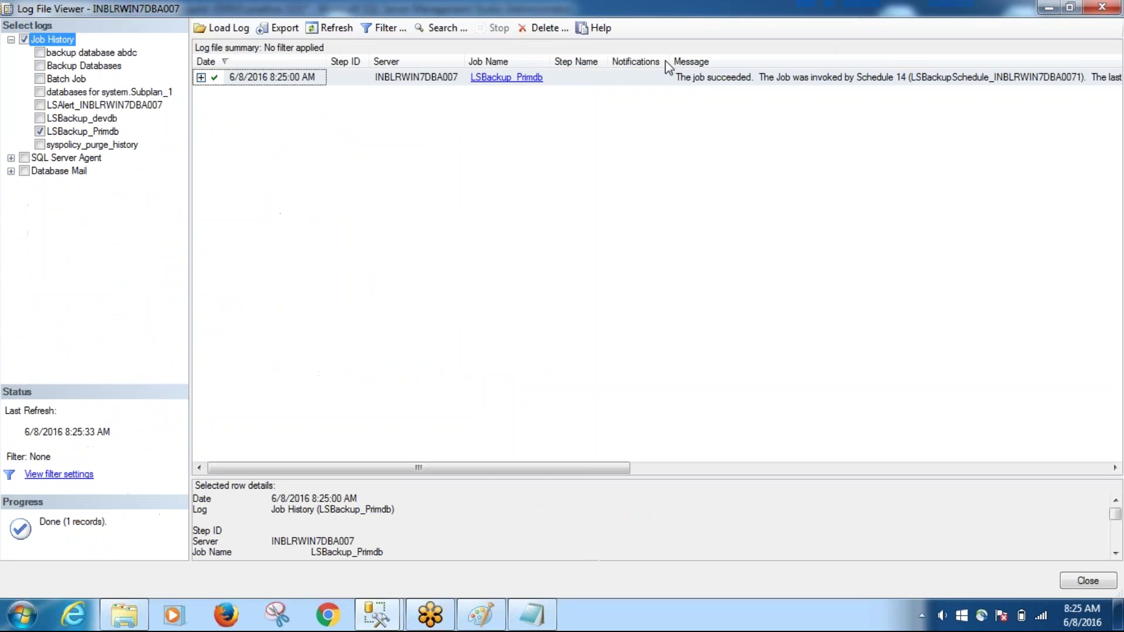
{"action": "left_click", "coordinate": [201, 77]}
{"action": "left_click_drag", "start_coordinate": [465, 476], "coordinate": [497, 235]}
{"action": "left_click", "coordinate": [431, 171]}
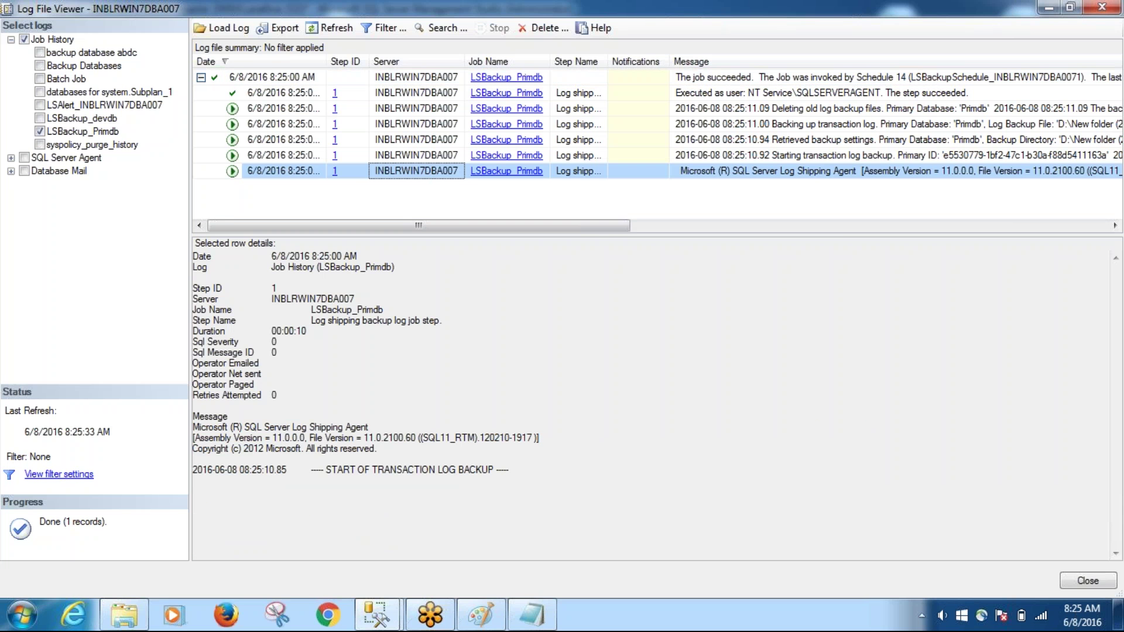
Read the remaining entries of the LSBackup_Primdb run, including the backup directory and log backup file, then close the history.
{"action": "left_click", "coordinate": [416, 155]}
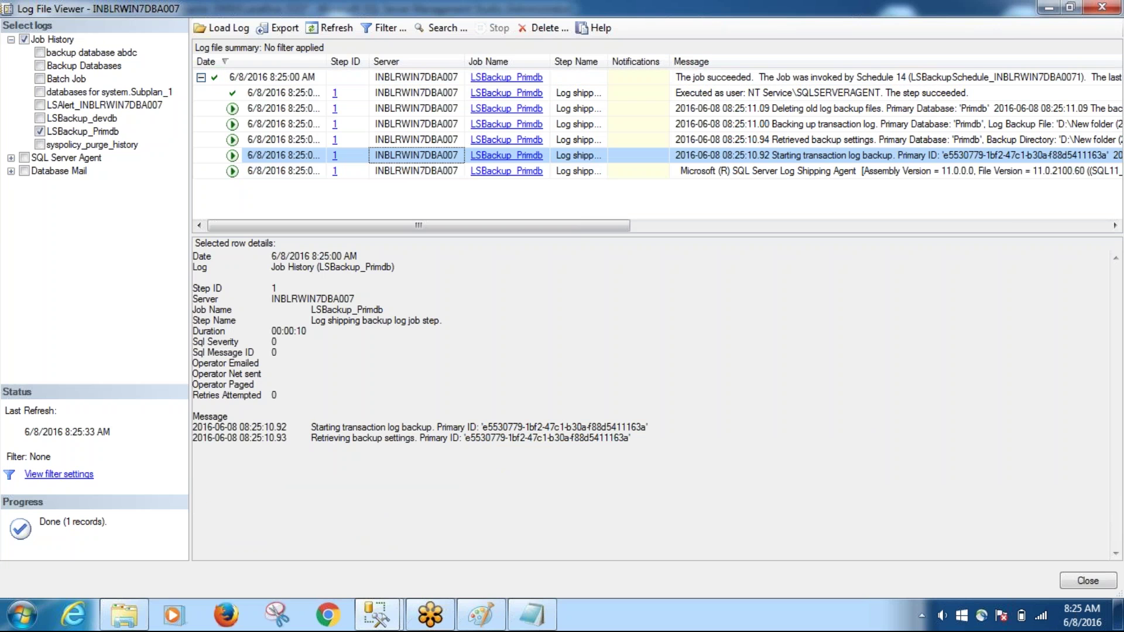
{"action": "left_click", "coordinate": [416, 139]}
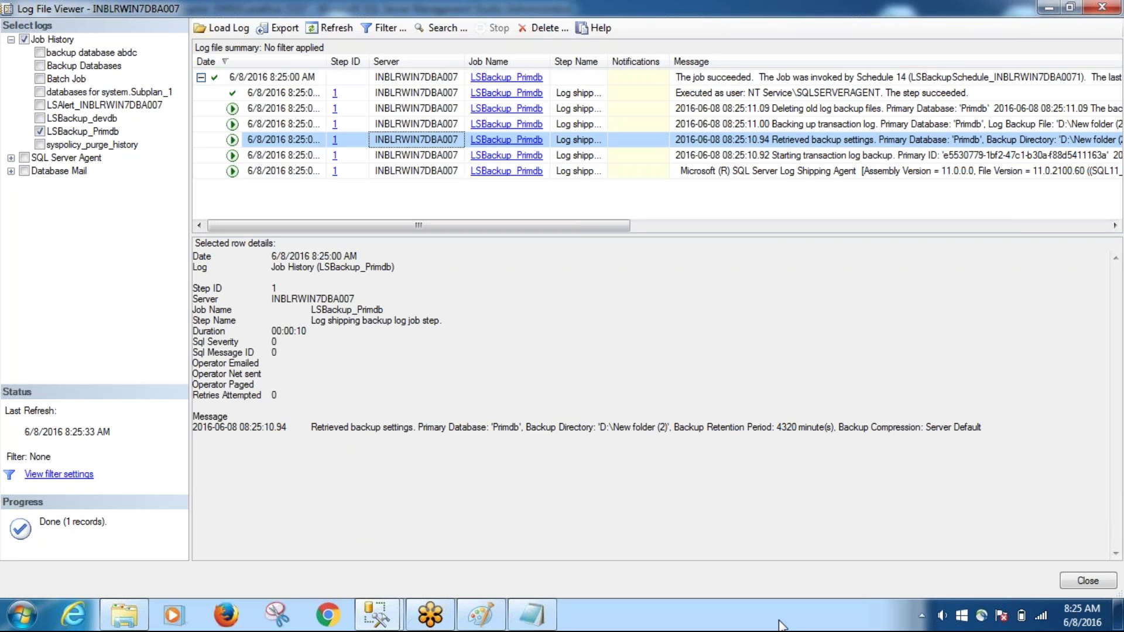
{"action": "left_click_drag", "start_coordinate": [599, 427], "coordinate": [666, 429]}
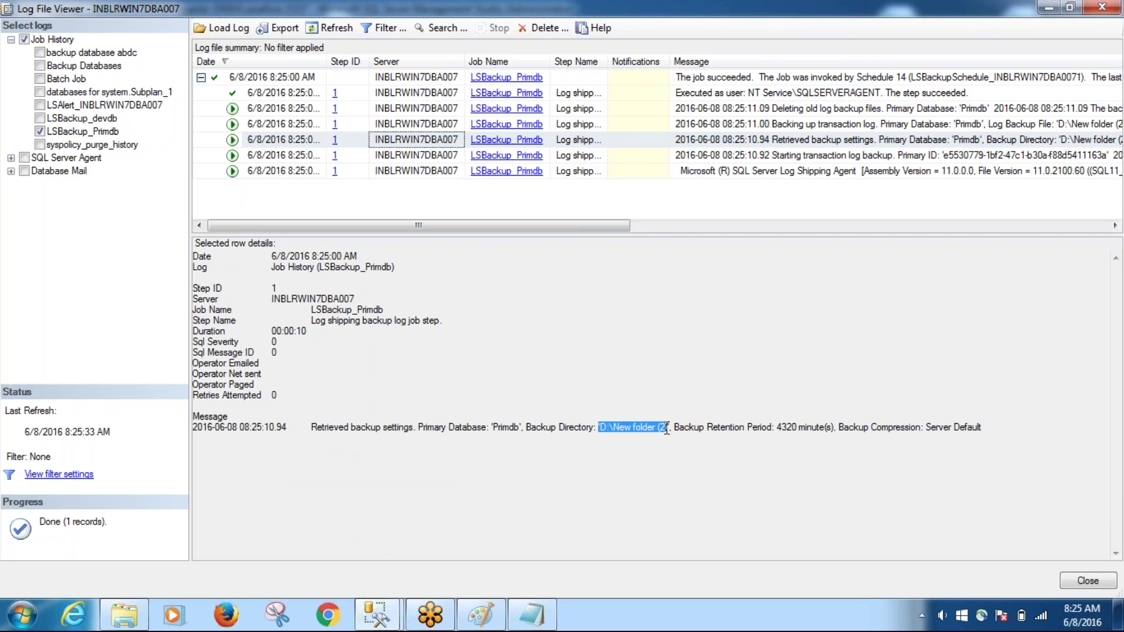
{"action": "key", "text": "Up"}
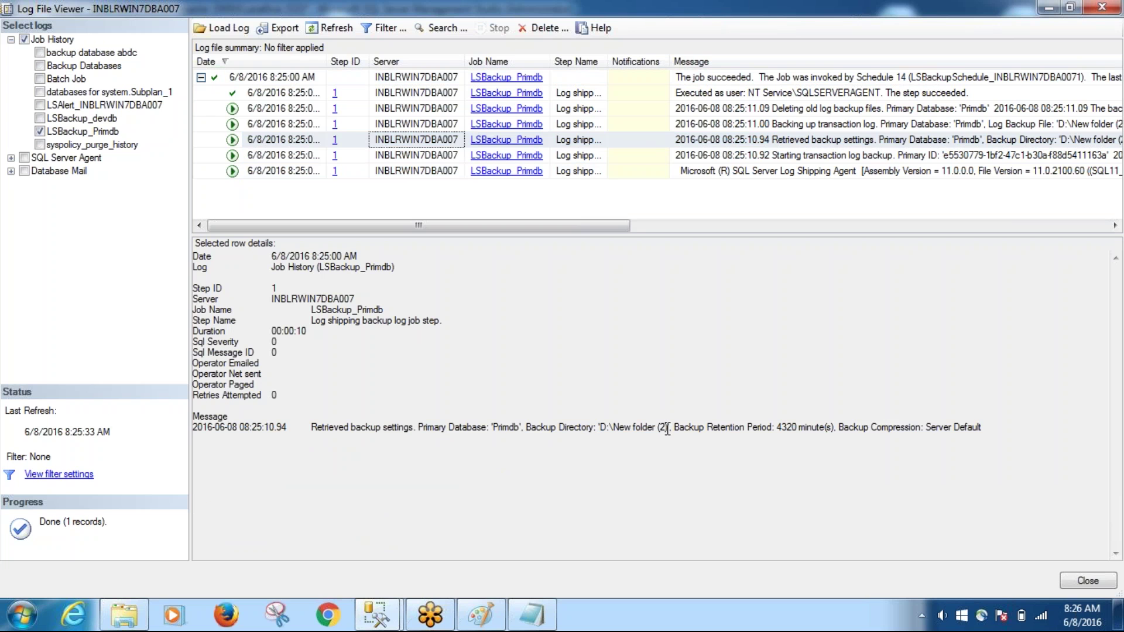
{"action": "left_click", "coordinate": [279, 124]}
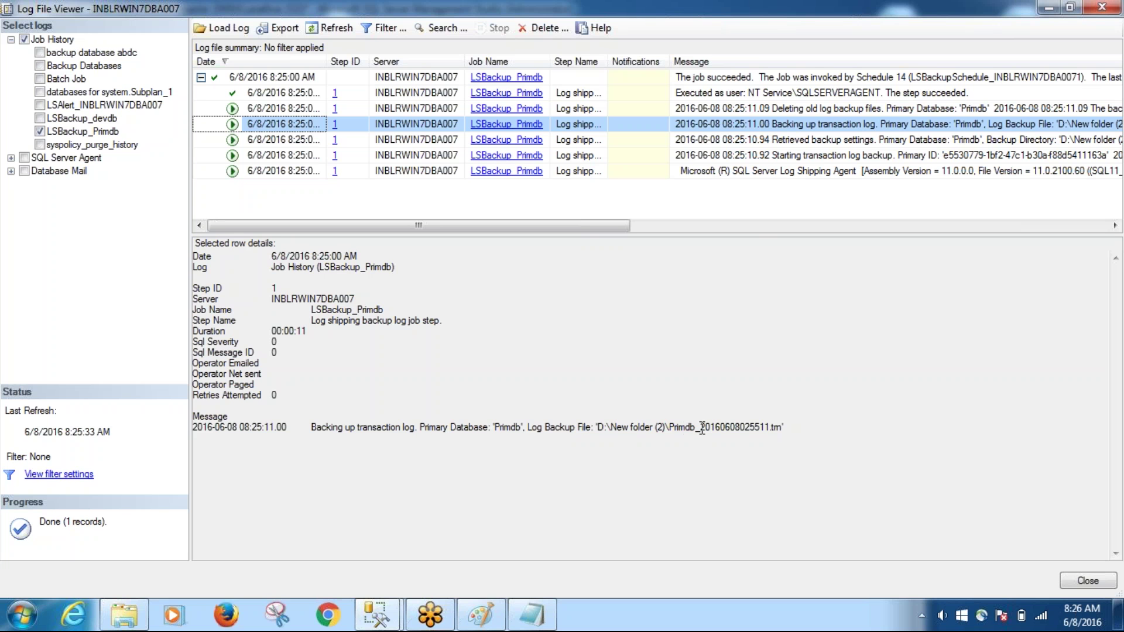
{"action": "left_click", "coordinate": [301, 108]}
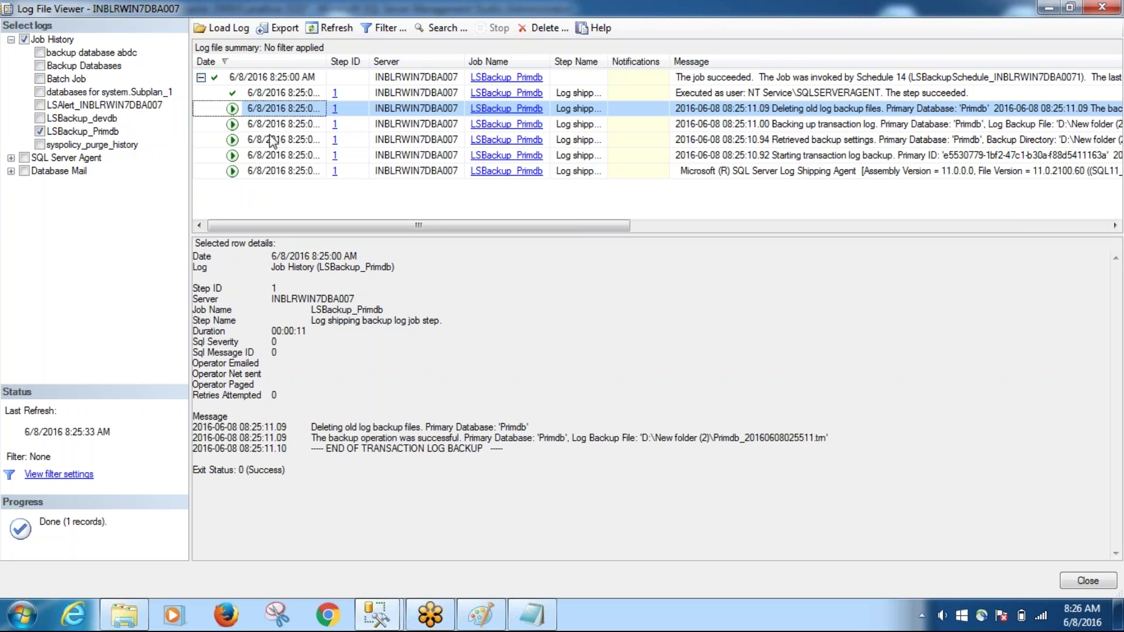
{"action": "left_click", "coordinate": [268, 95]}
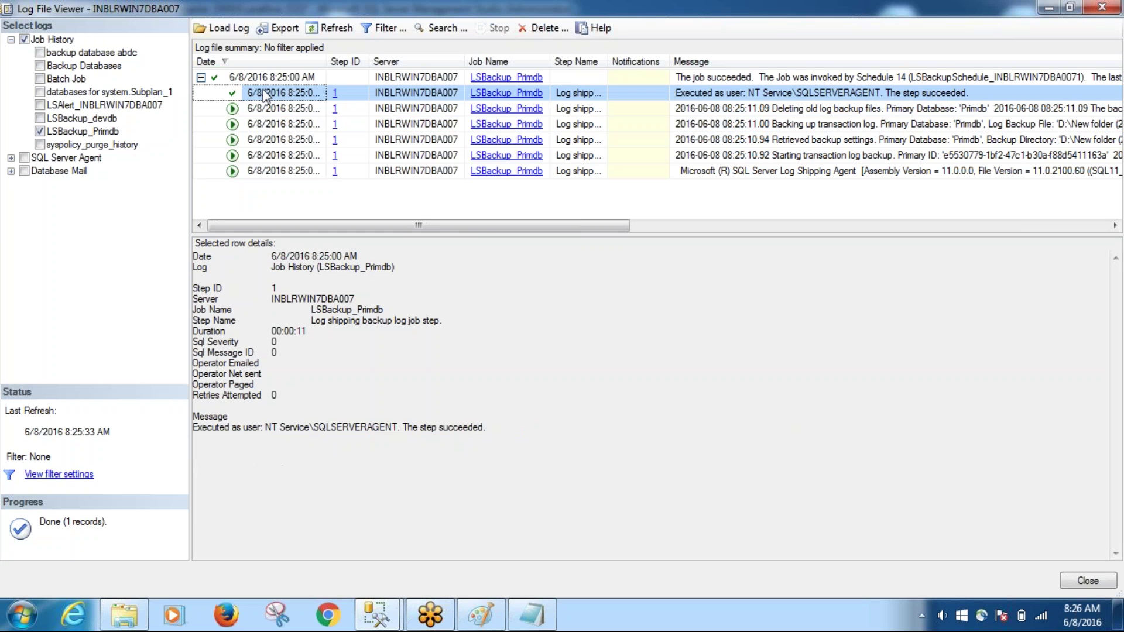
{"action": "double_click", "coordinate": [272, 77]}
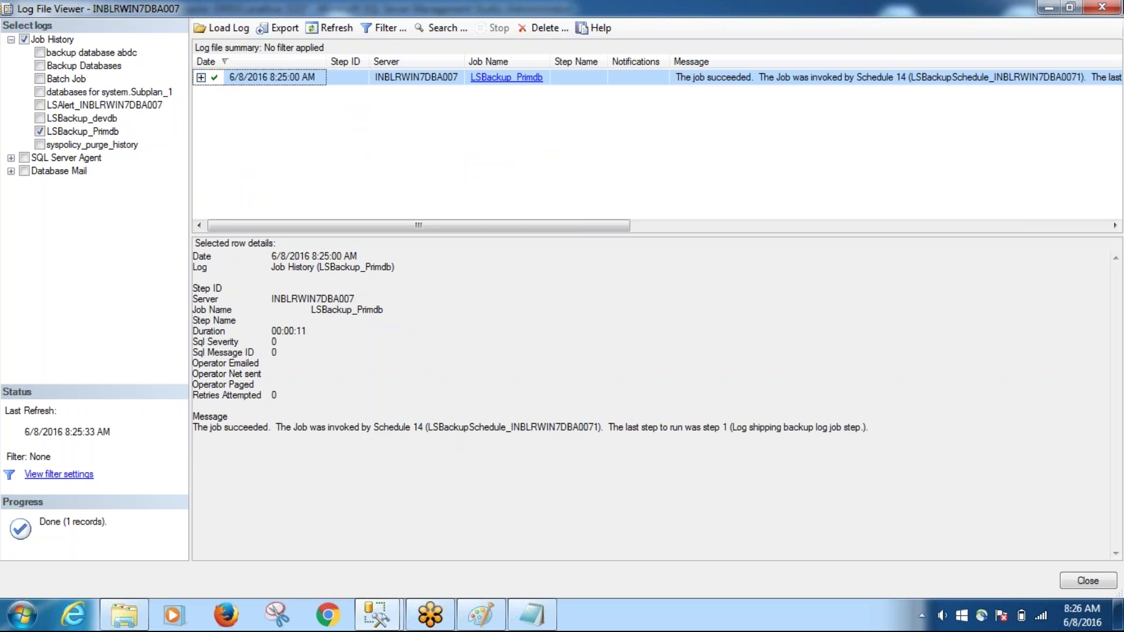
{"action": "left_click", "coordinate": [1101, 8]}
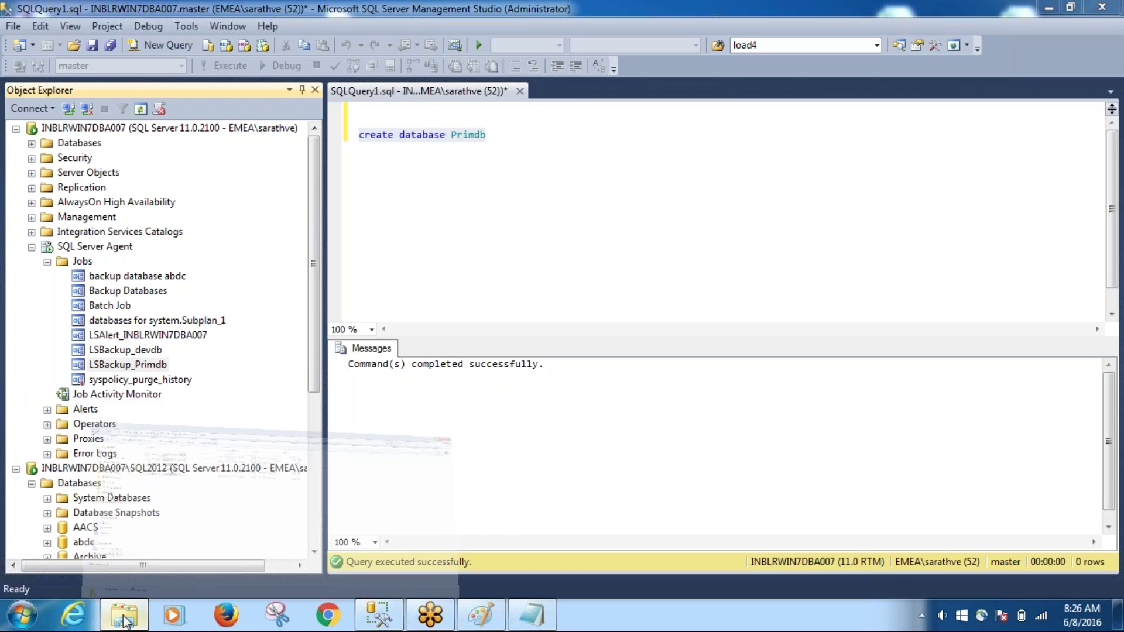
{"action": "left_click", "coordinate": [124, 621]}
{"action": "left_click", "coordinate": [267, 31]}
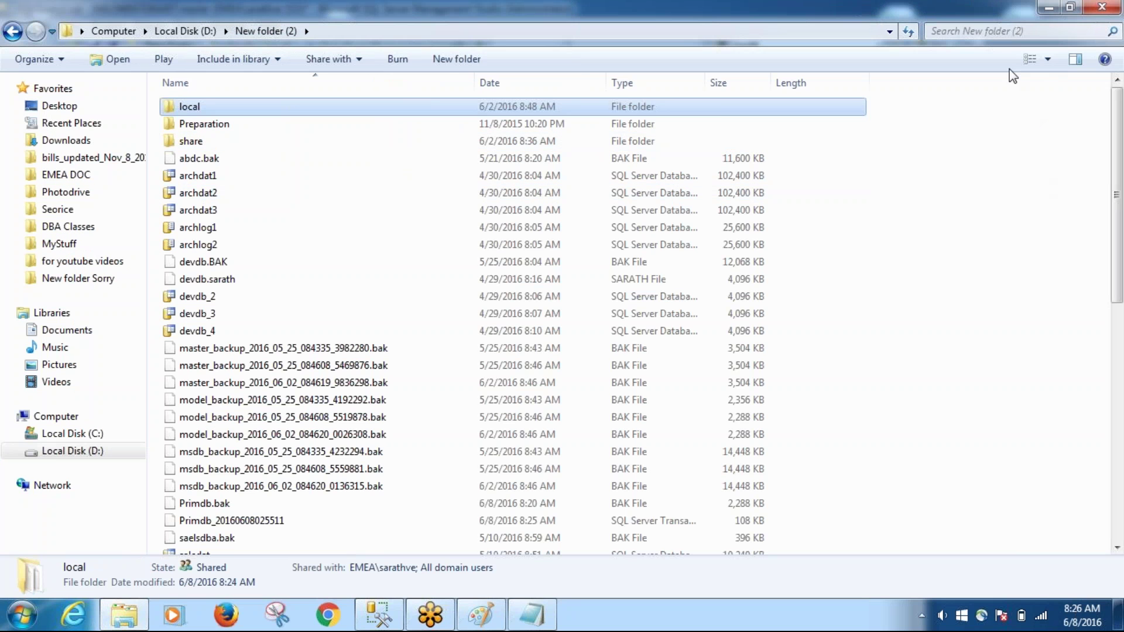
{"action": "left_click", "coordinate": [239, 524]}
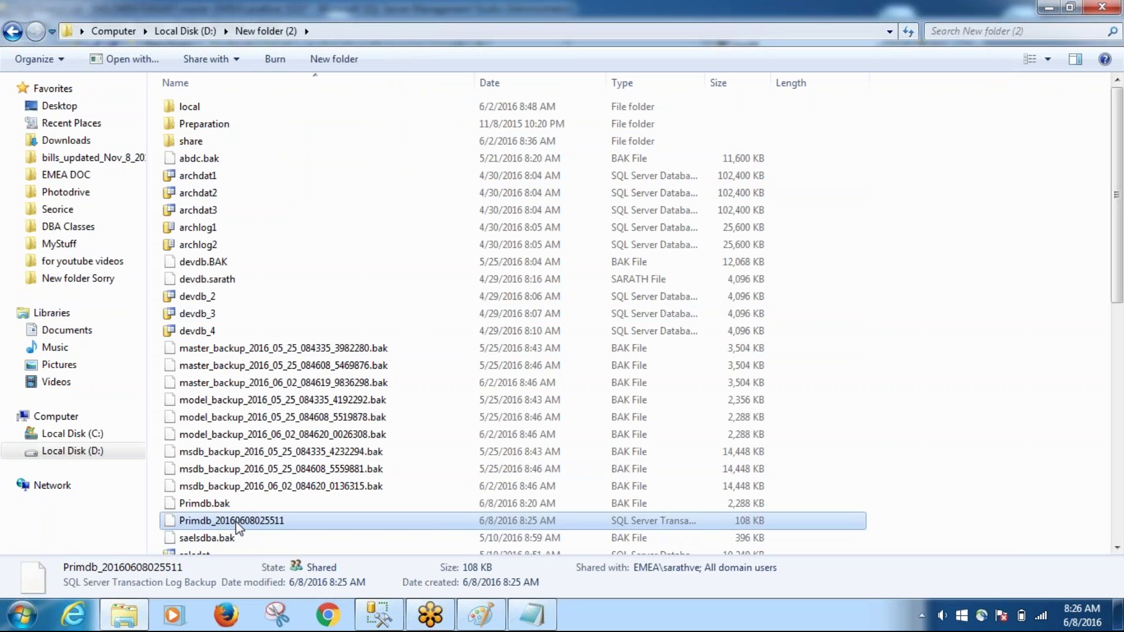
Return to SQL Server Management Studio, collapse the primary instance and open the LSCopy_INBLRWIN7DBA007_Primdb job history on the SQL2012 instance.
{"action": "left_click", "coordinate": [379, 615]}
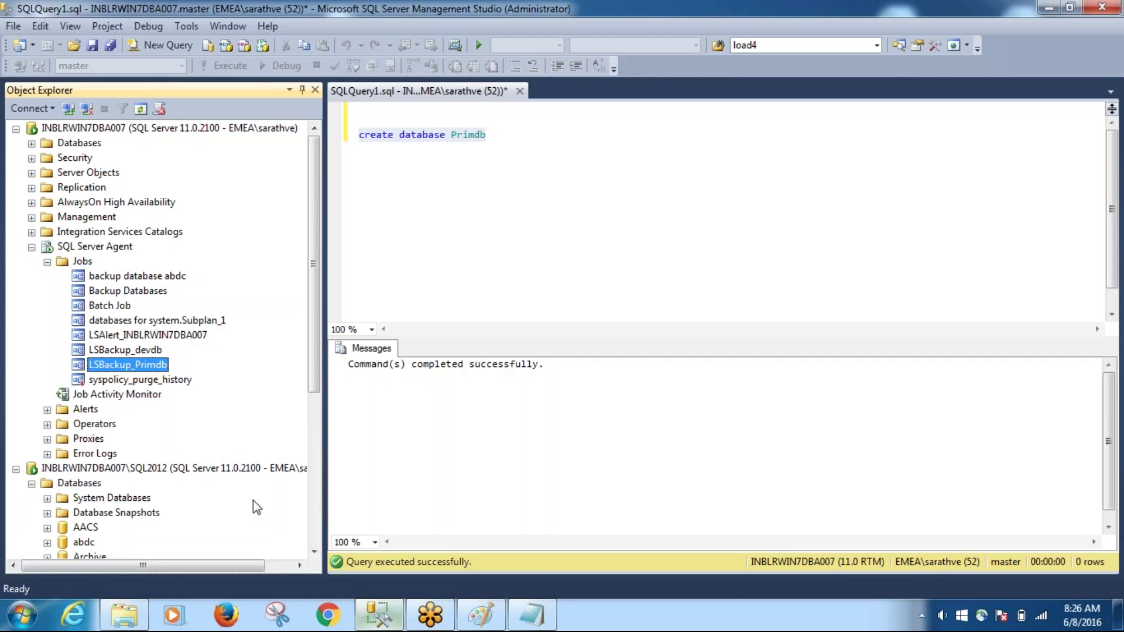
{"action": "left_click", "coordinate": [31, 247]}
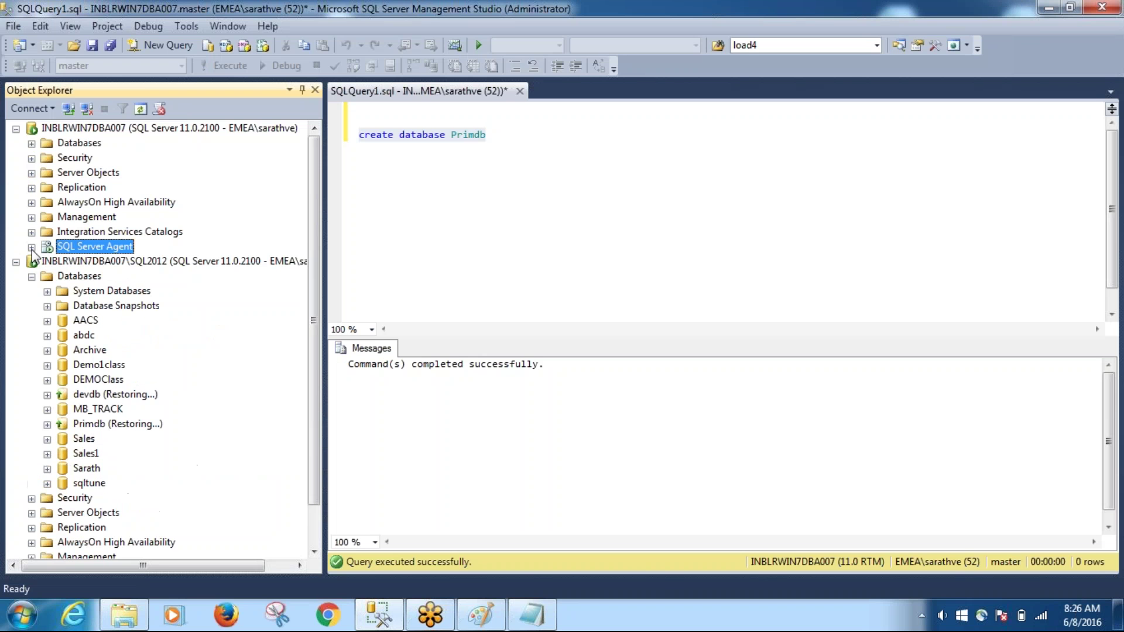
{"action": "left_click", "coordinate": [15, 128]}
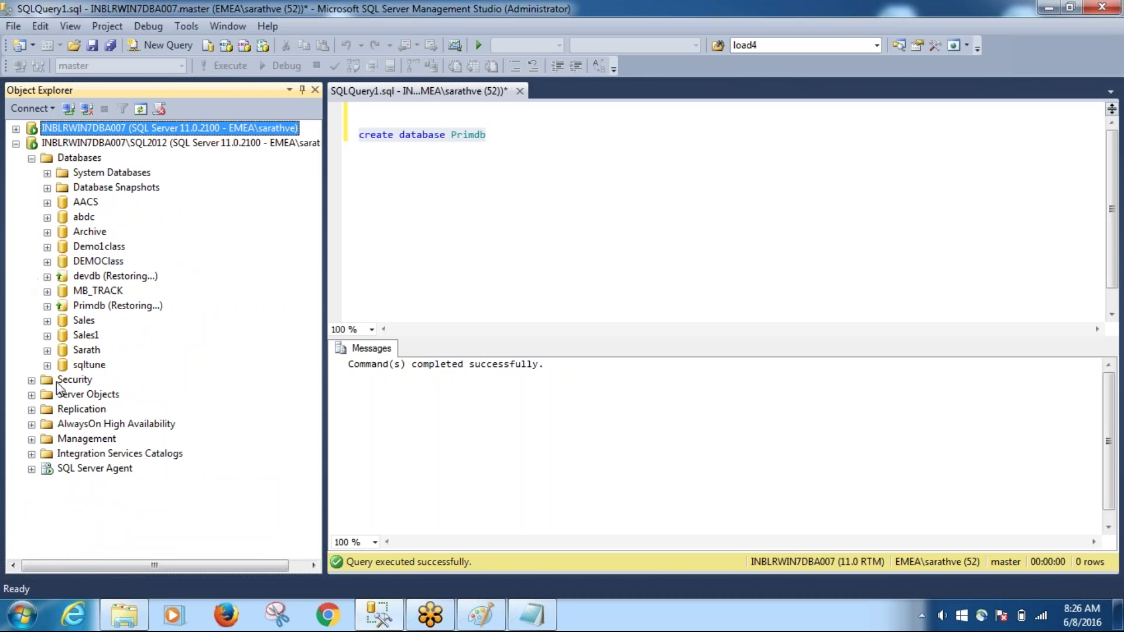
{"action": "left_click", "coordinate": [31, 469]}
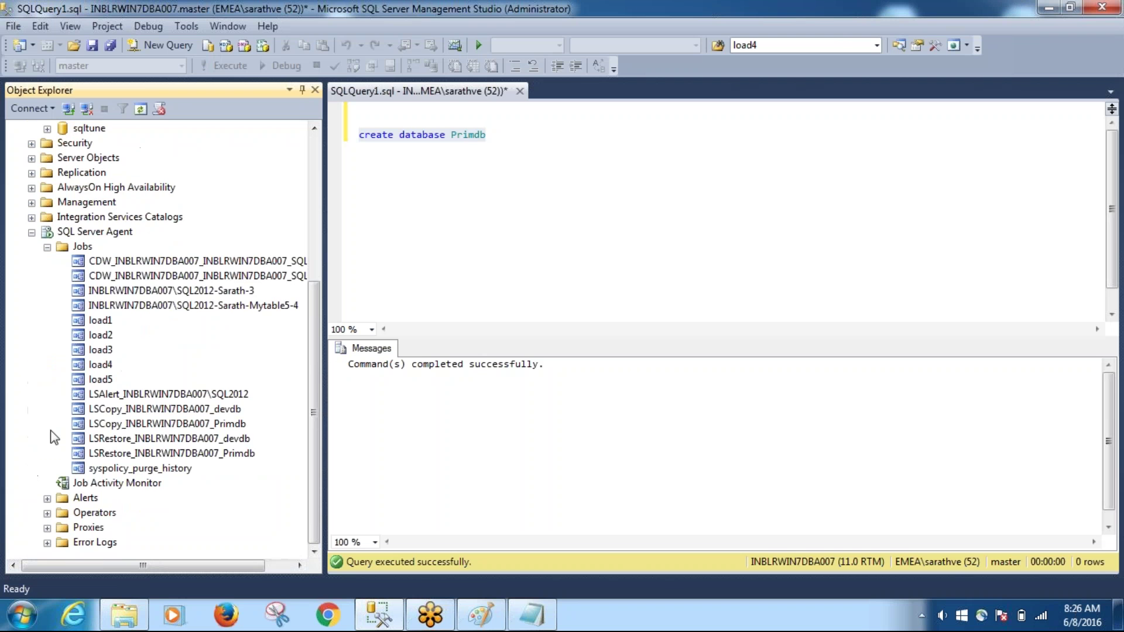
{"action": "right_click", "coordinate": [174, 422]}
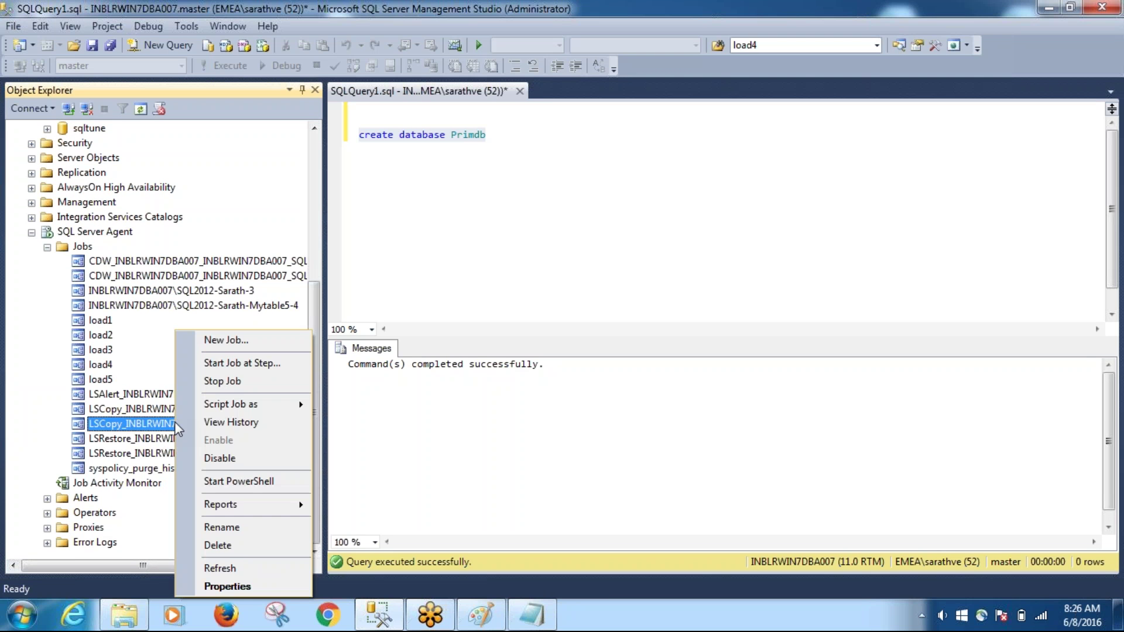
{"action": "left_click", "coordinate": [202, 421]}
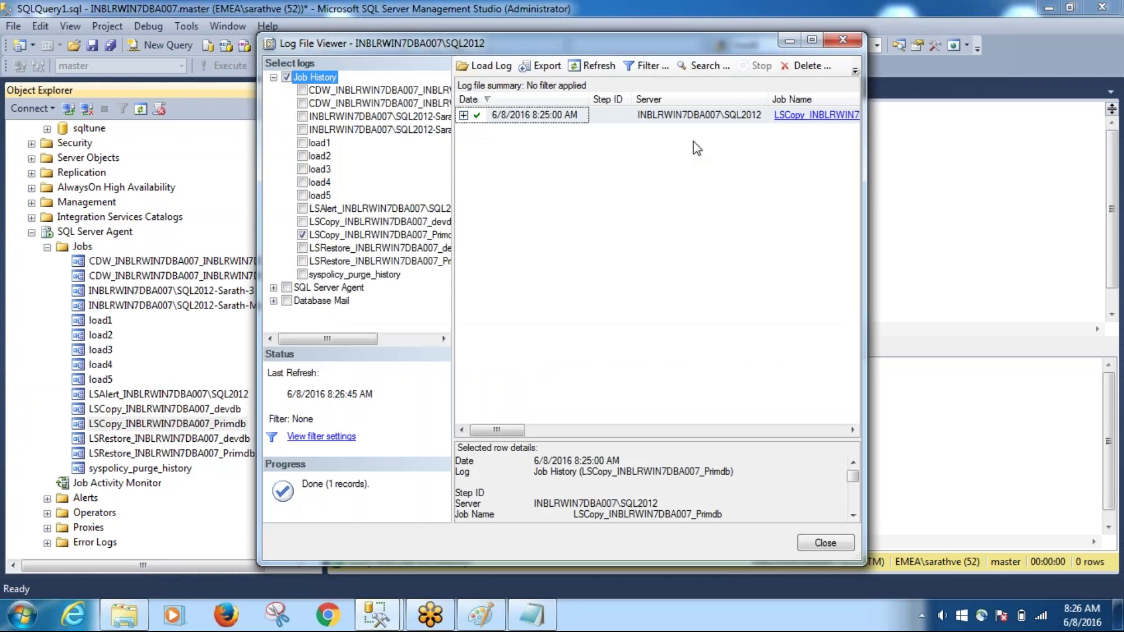
Maximize the copy job's history, expand its 8:25:00 AM run and enlarge the details area to read the earliest entry.
{"action": "left_click", "coordinate": [806, 44]}
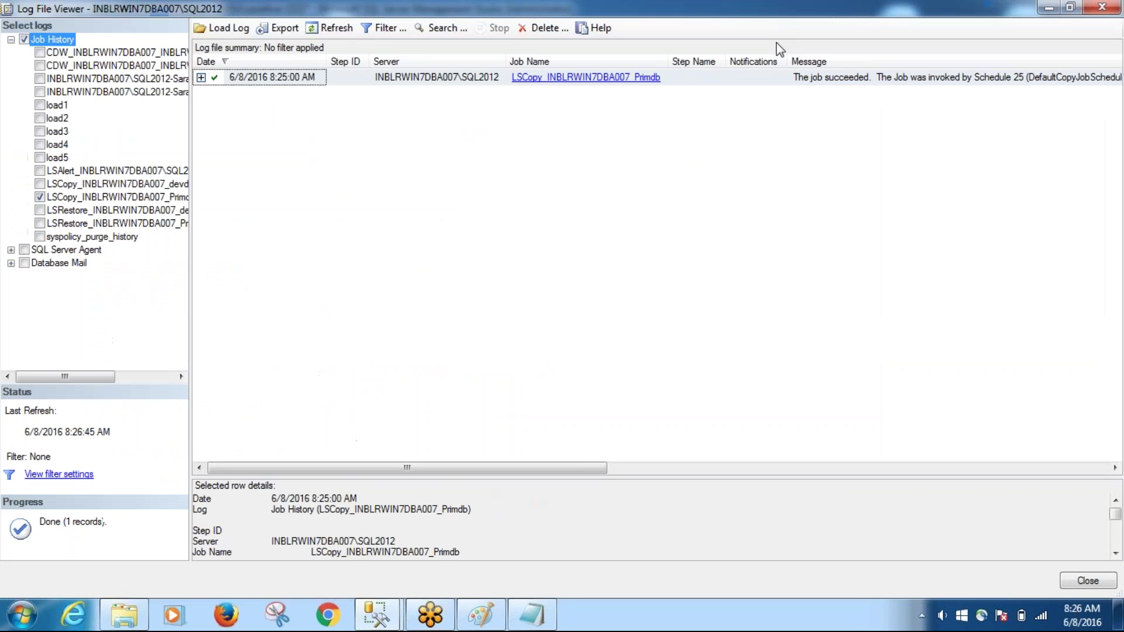
{"action": "left_click", "coordinate": [201, 77]}
{"action": "left_click", "coordinate": [305, 125]}
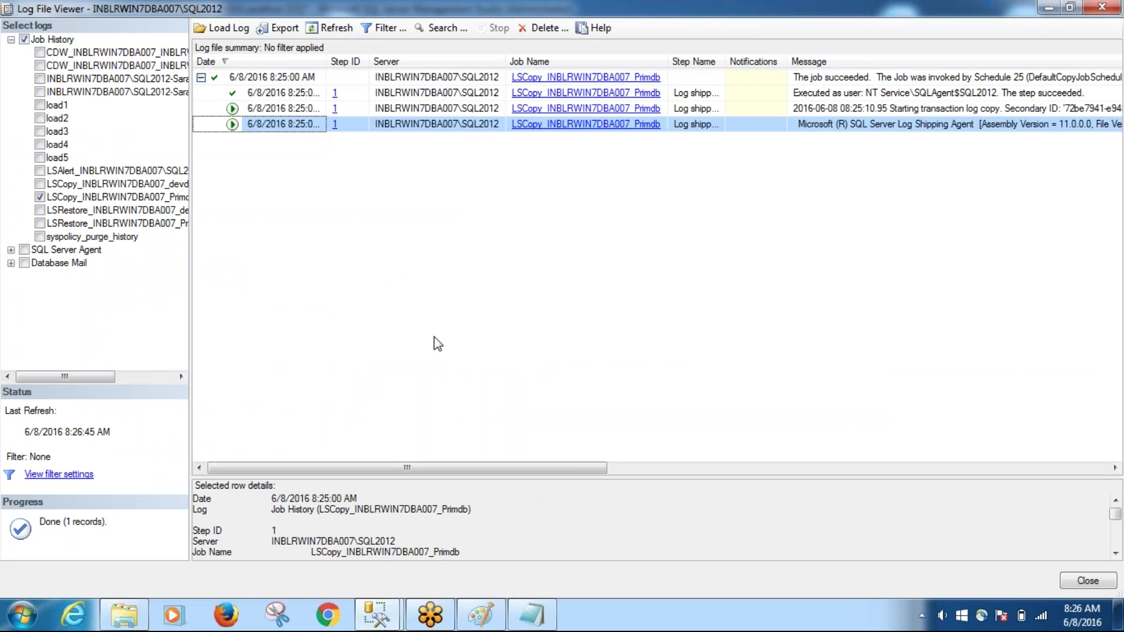
{"action": "left_click_drag", "start_coordinate": [625, 476], "coordinate": [624, 222]}
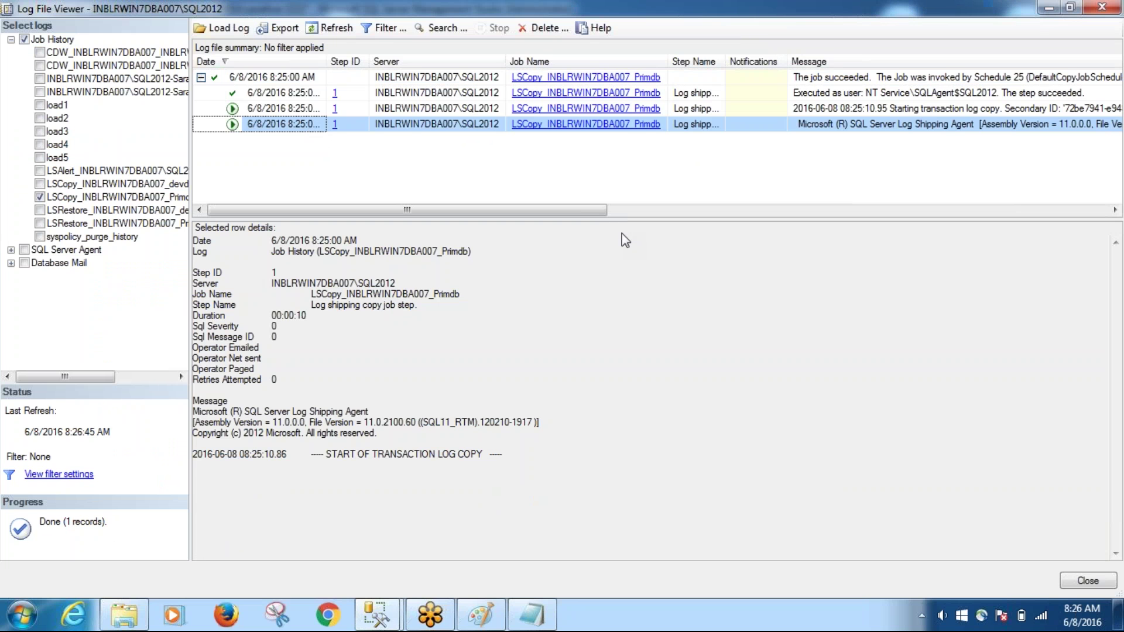
Examine the copy run's remaining step entries, including the source and destination directories and the last copied file.
{"action": "key", "text": "Up"}
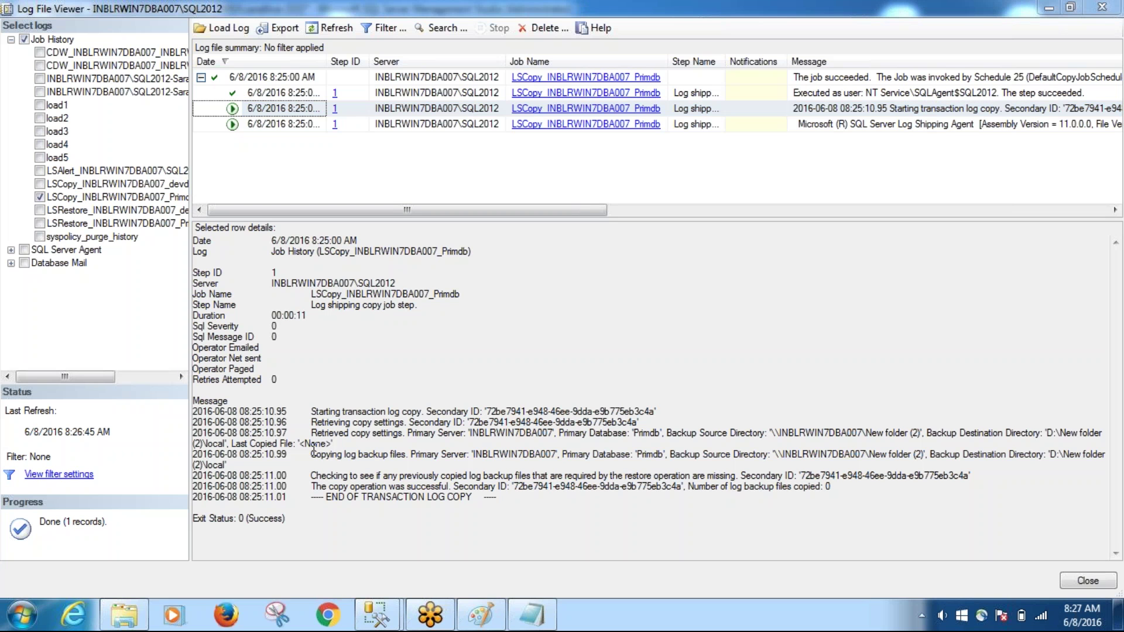
{"action": "left_click_drag", "start_coordinate": [304, 447], "coordinate": [318, 443]}
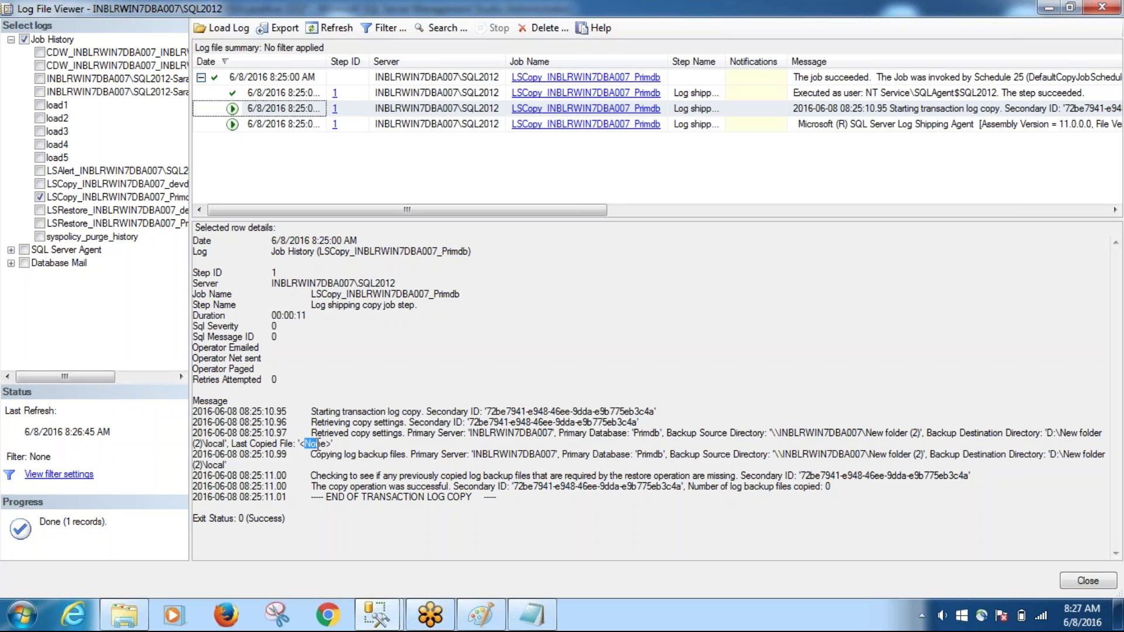
{"action": "left_click", "coordinate": [318, 435]}
{"action": "left_click", "coordinate": [303, 95]}
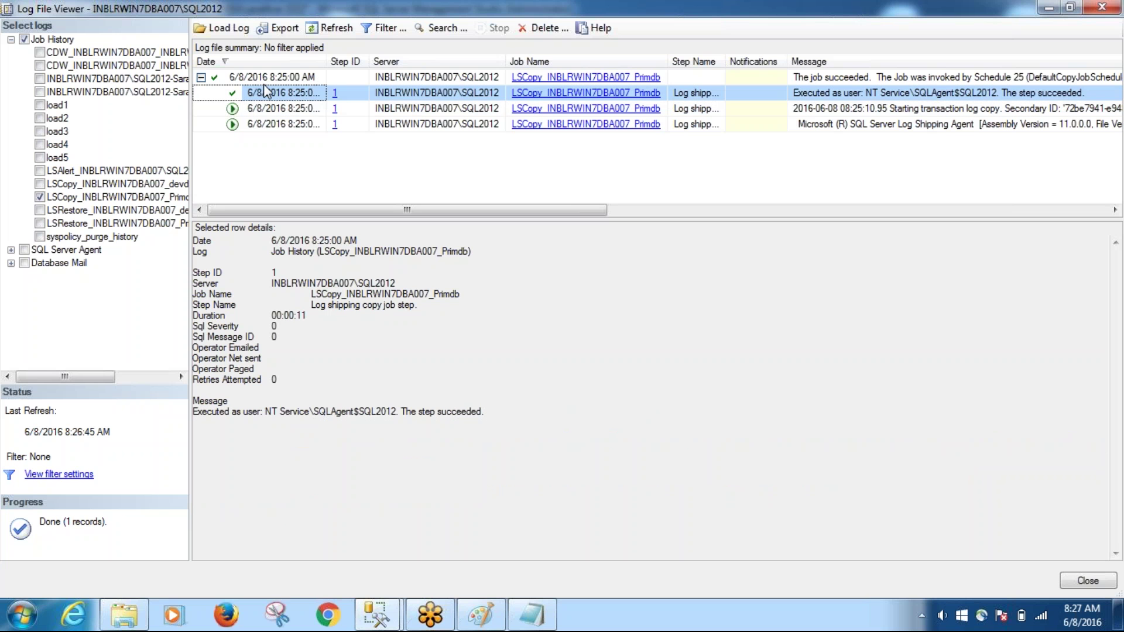
Load the LSRestore_INBLRWIN7DBA007_Primdb job history in place of the copy job's, widen the log list and expand its 8:25:00 AM run.
{"action": "left_click", "coordinate": [202, 78]}
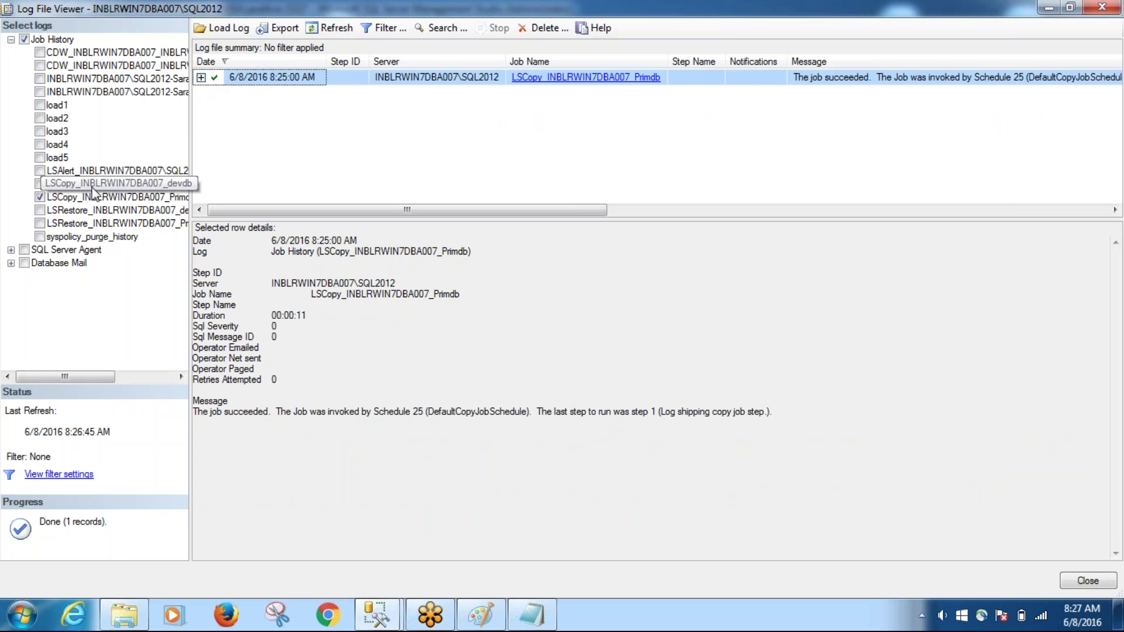
{"action": "left_click", "coordinate": [40, 210]}
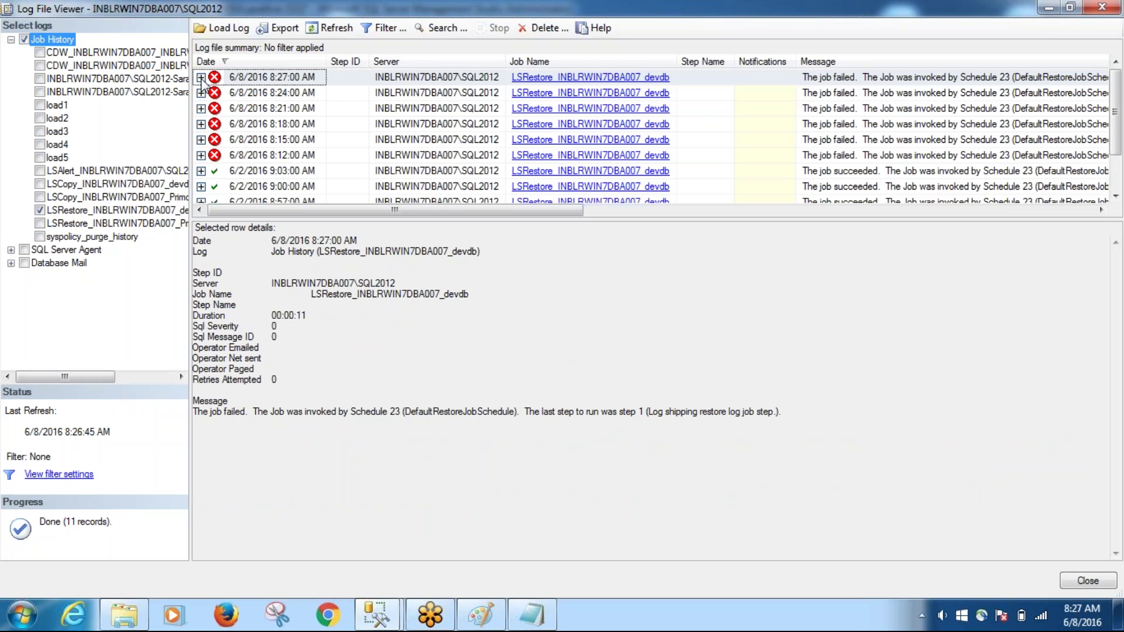
{"action": "left_click_drag", "start_coordinate": [185, 133], "coordinate": [268, 132]}
{"action": "left_click", "coordinate": [40, 209]}
{"action": "left_click", "coordinate": [40, 223]}
{"action": "left_click", "coordinate": [280, 77]}
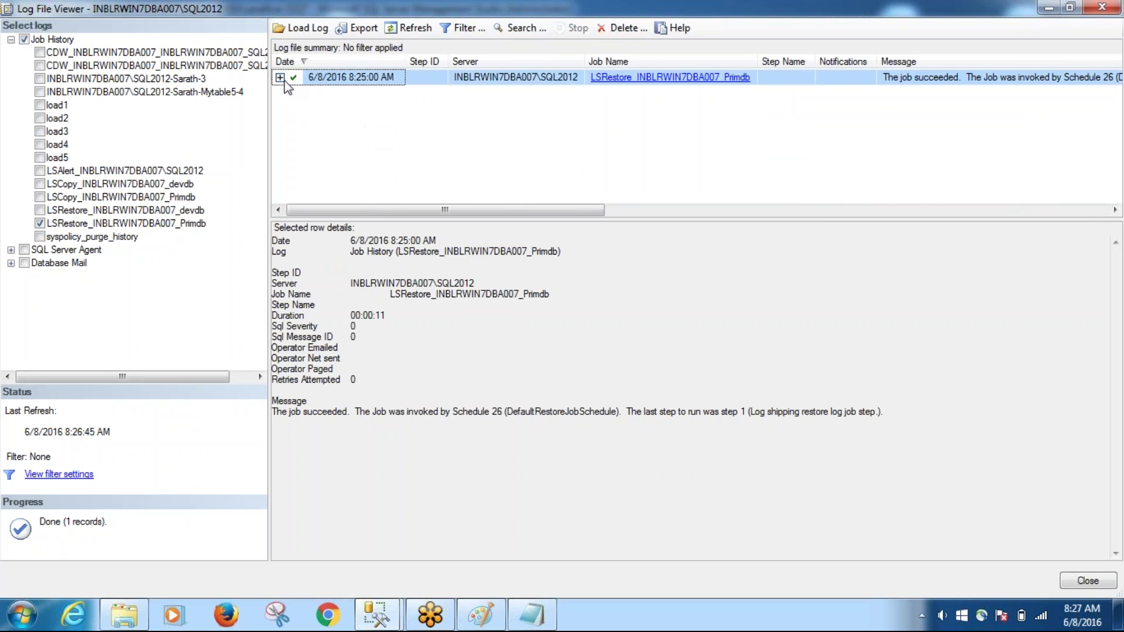
Examine the restore run's step entries from the earliest up to the job summary, including its restore settings, and close the log viewer.
{"action": "left_click", "coordinate": [370, 142]}
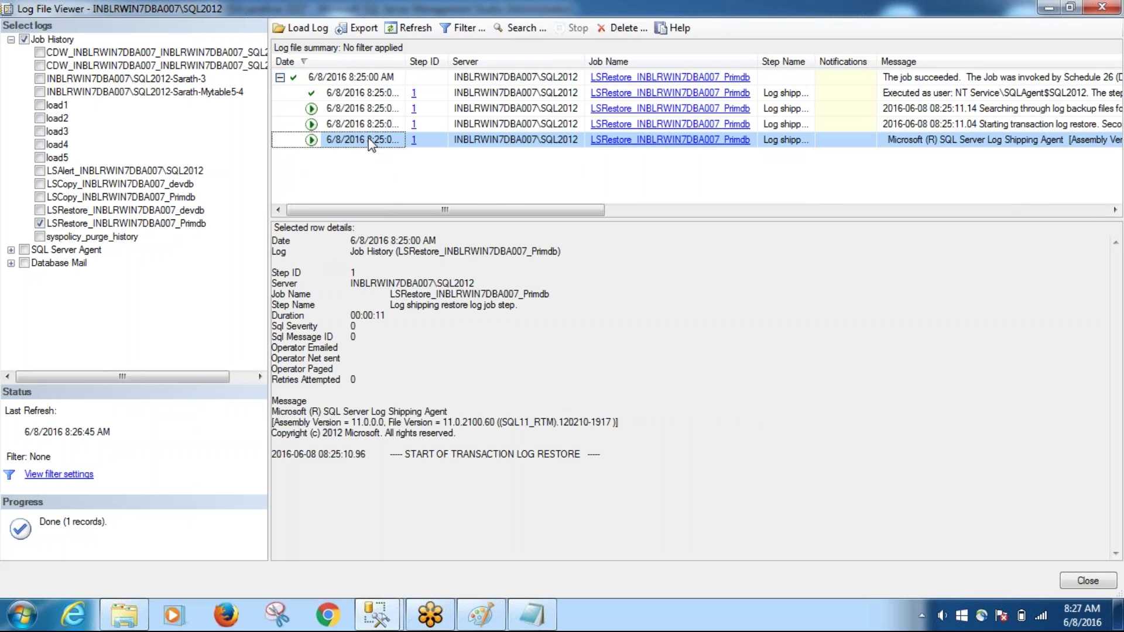
{"action": "key", "text": "Up"}
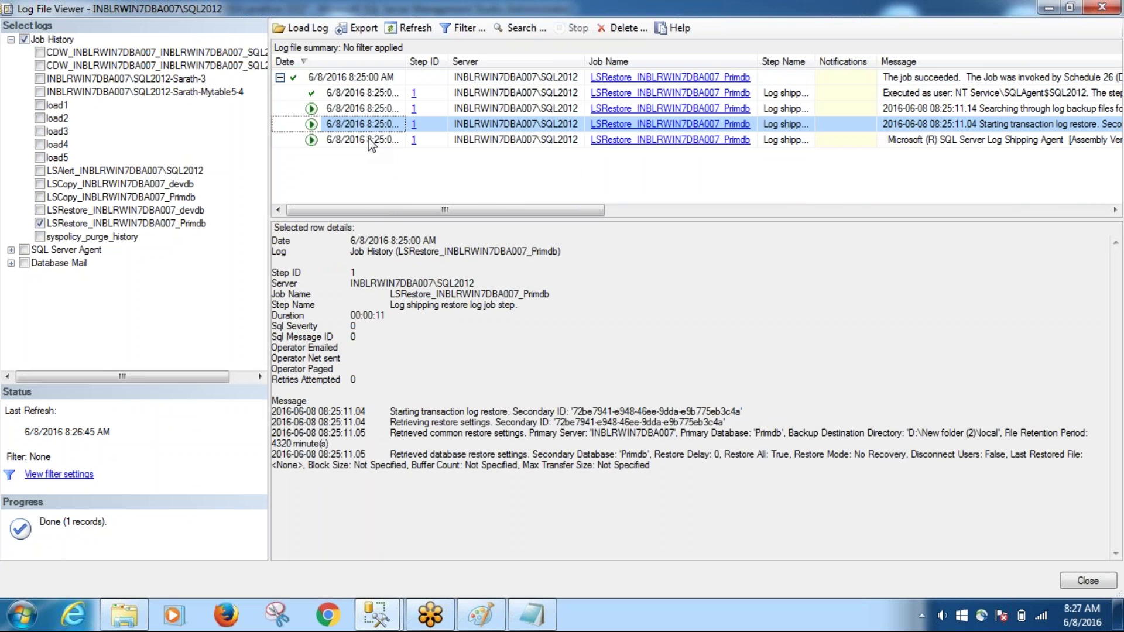
{"action": "key", "text": "Up"}
{"action": "key", "text": "Up"}
{"action": "key", "text": "Up"}
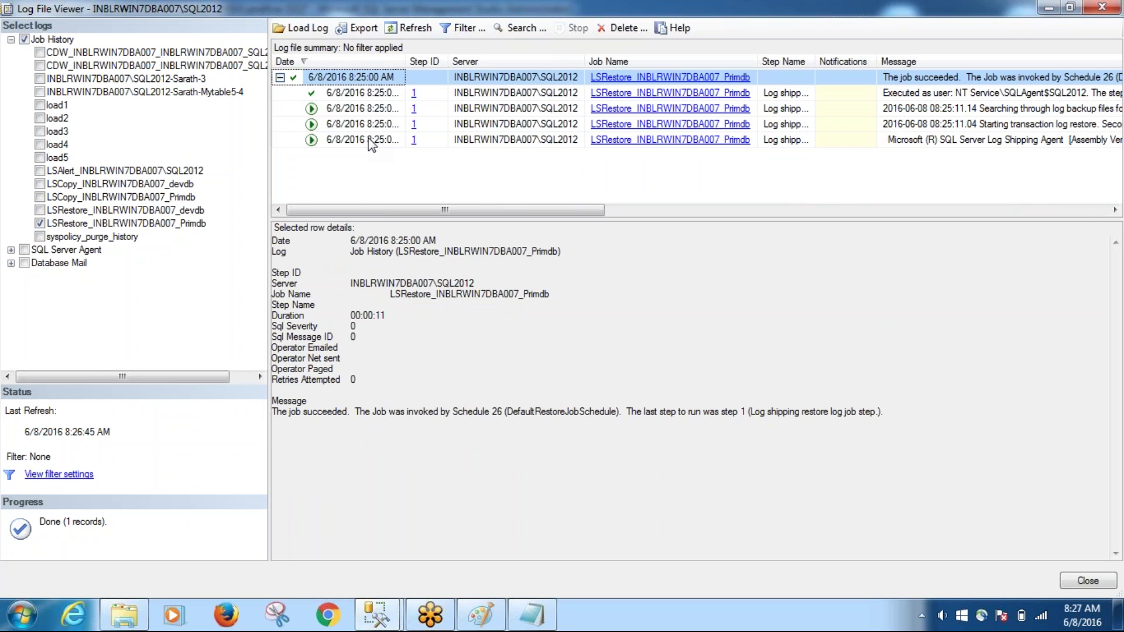
{"action": "left_click", "coordinate": [280, 78]}
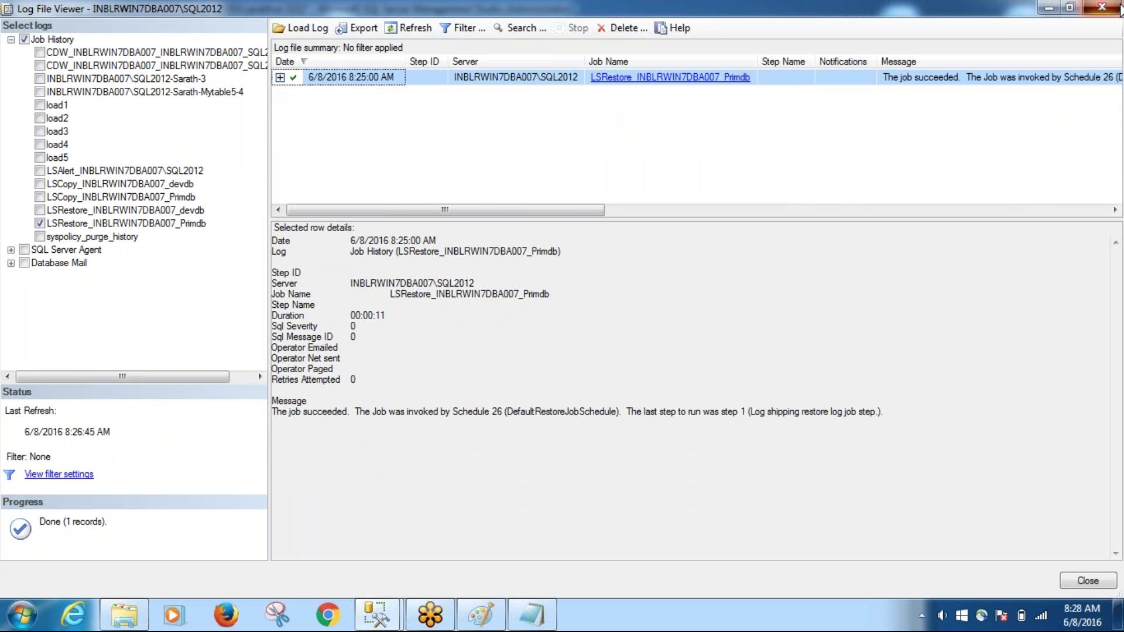
{"action": "left_click", "coordinate": [1102, 7]}
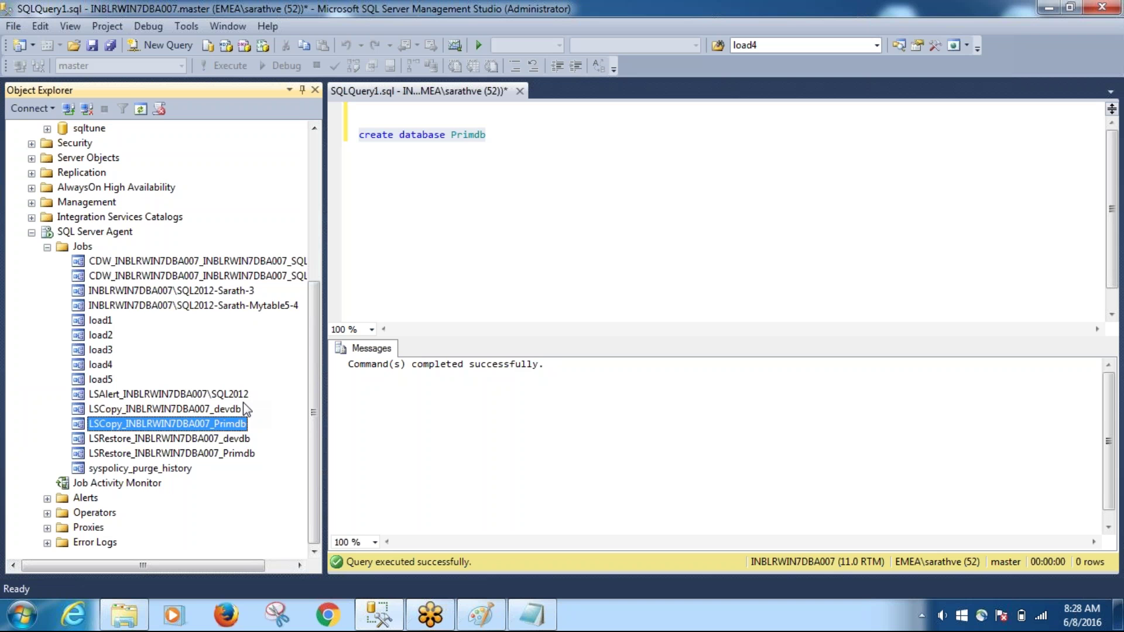
View the general properties of the devdb database on the SQL2012 instance and close them without changes.
{"action": "left_click_drag", "start_coordinate": [311, 287], "coordinate": [318, 156]}
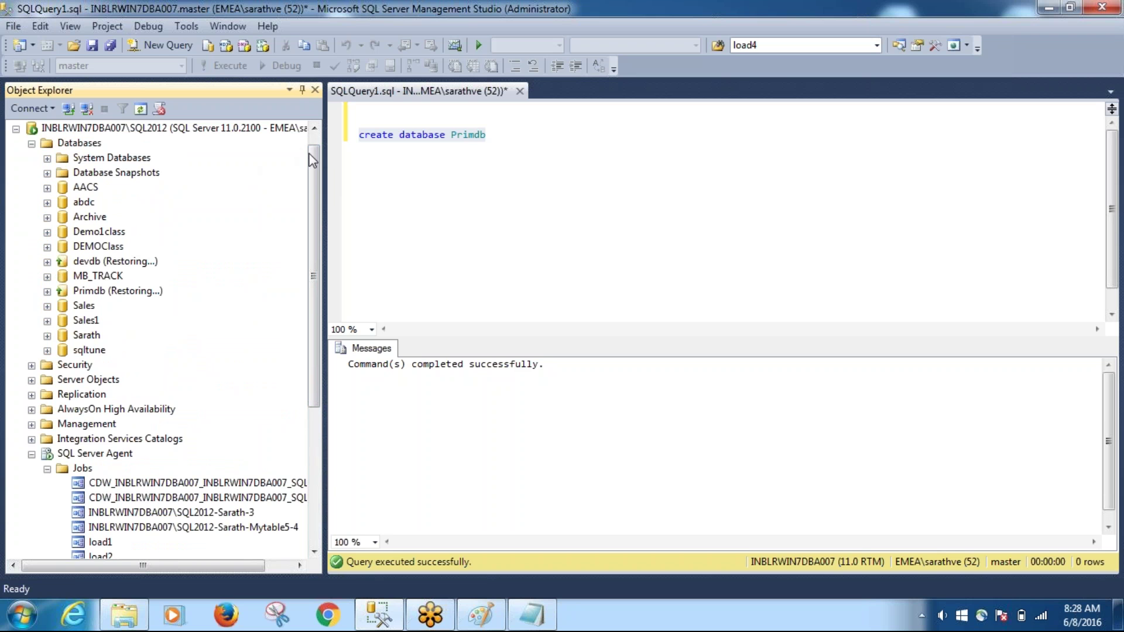
{"action": "mouse_move", "coordinate": [311, 154]}
{"action": "left_mouse_down"}
{"action": "mouse_move", "coordinate": [308, 163]}
{"action": "mouse_move", "coordinate": [308, 150]}
{"action": "left_mouse_up"}
{"action": "right_click", "coordinate": [105, 261]}
{"action": "left_click", "coordinate": [146, 498]}
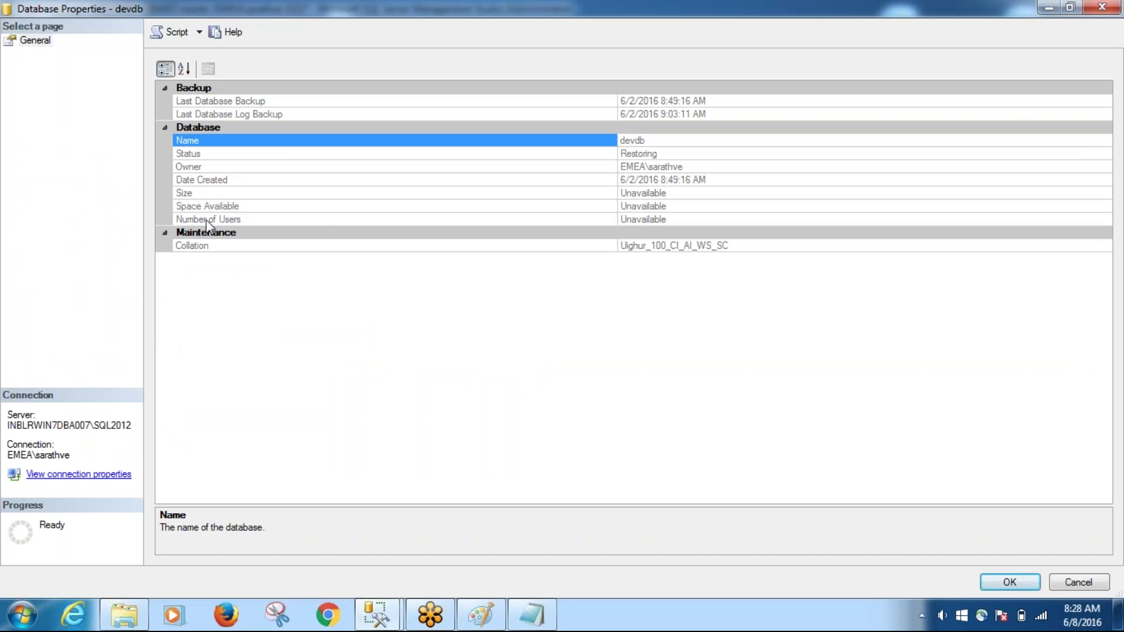
{"action": "left_click", "coordinate": [1102, 8]}
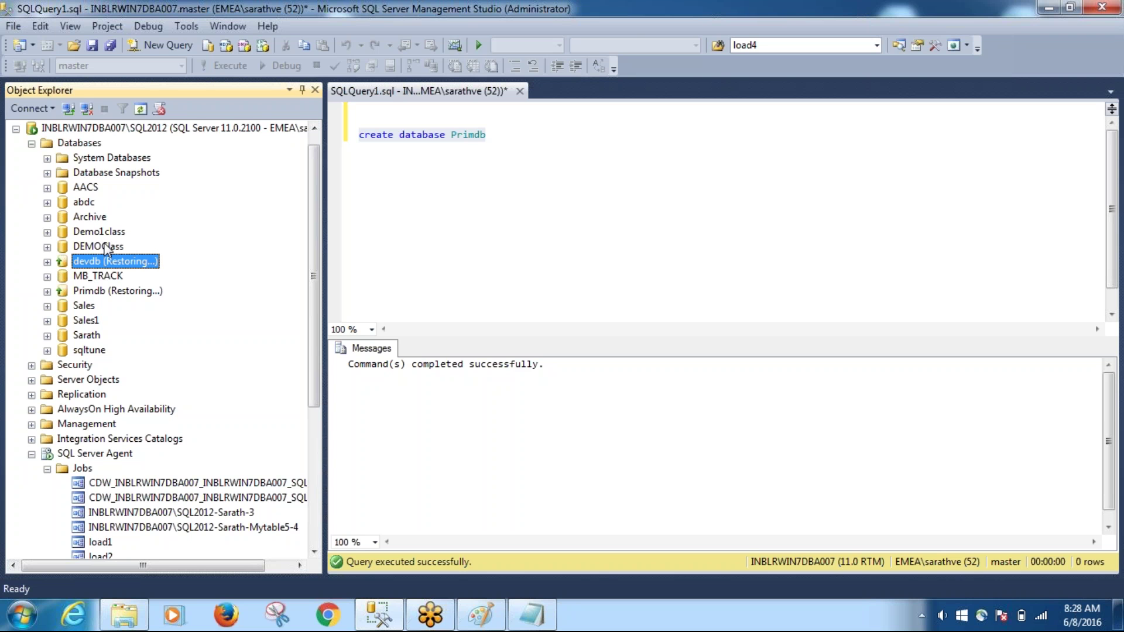
Locate the devdb copy job on the SQL2012 instance, collapse that instance and select devdb among the primary instance's databases.
{"action": "left_click_drag", "start_coordinate": [314, 331], "coordinate": [317, 424]}
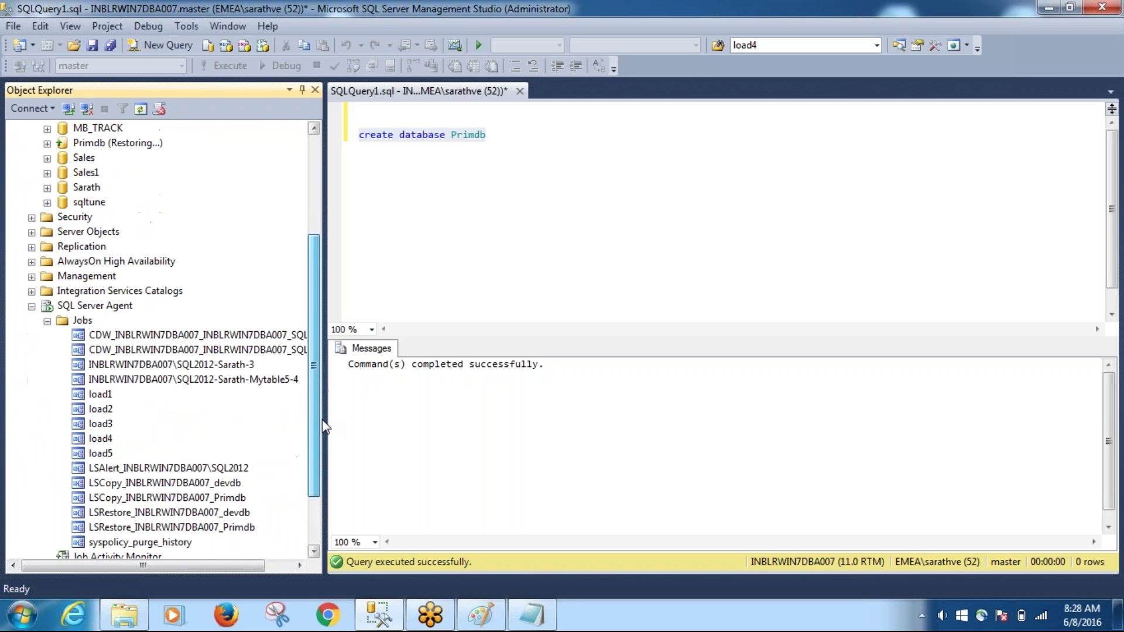
{"action": "left_click", "coordinate": [208, 484]}
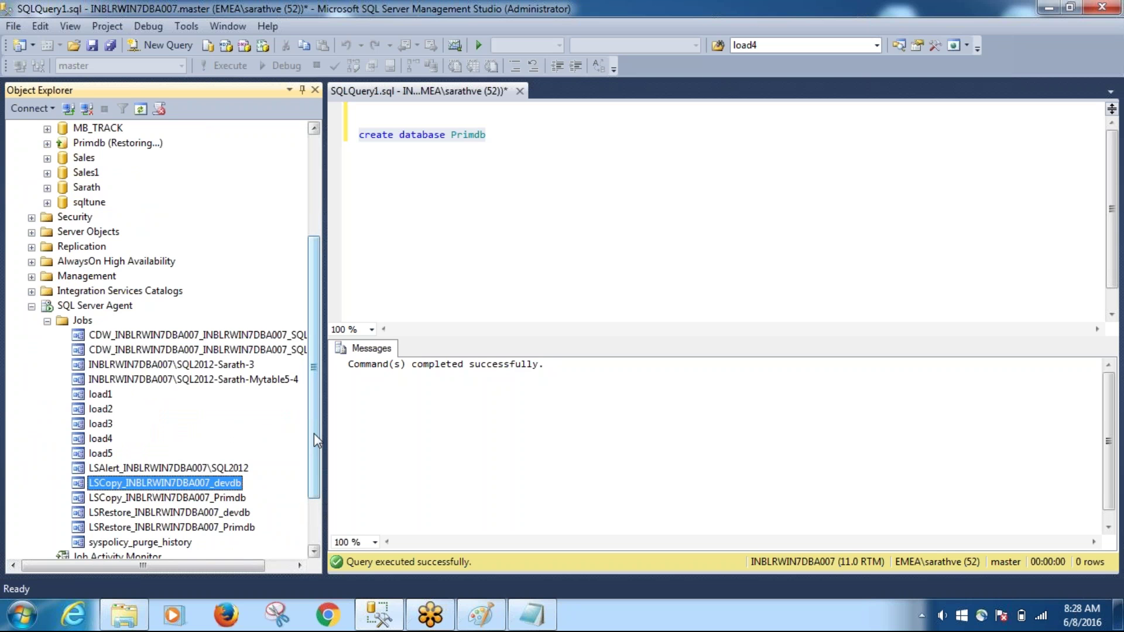
{"action": "left_click_drag", "start_coordinate": [316, 439], "coordinate": [321, 298]}
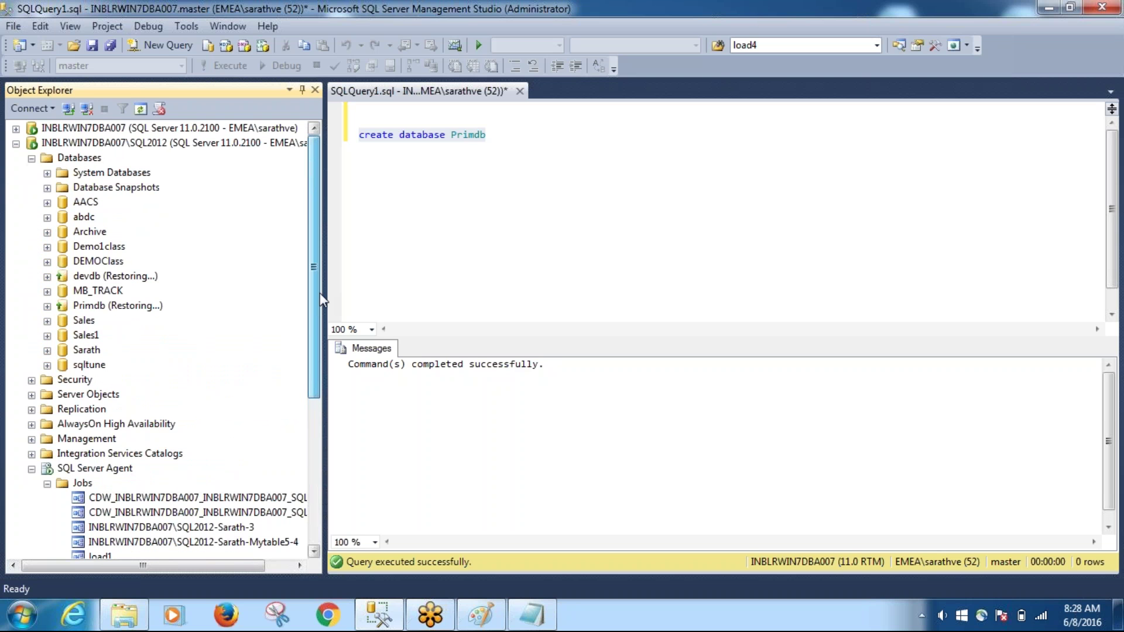
{"action": "left_click", "coordinate": [15, 144]}
{"action": "left_click", "coordinate": [15, 128]}
{"action": "left_click", "coordinate": [31, 143]}
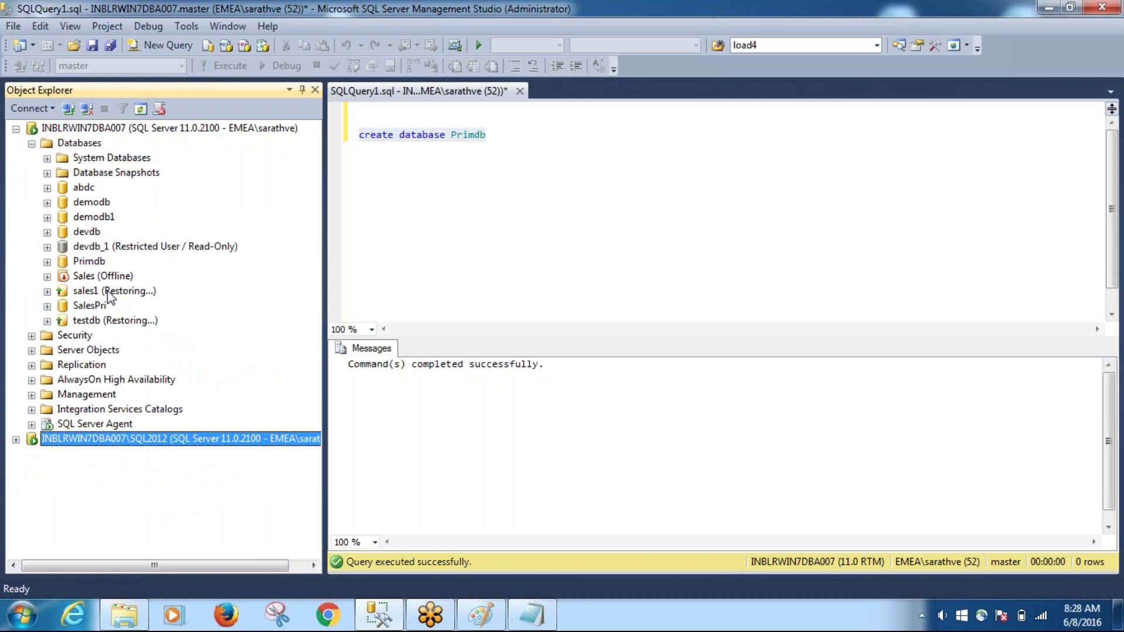
{"action": "left_click", "coordinate": [100, 234]}
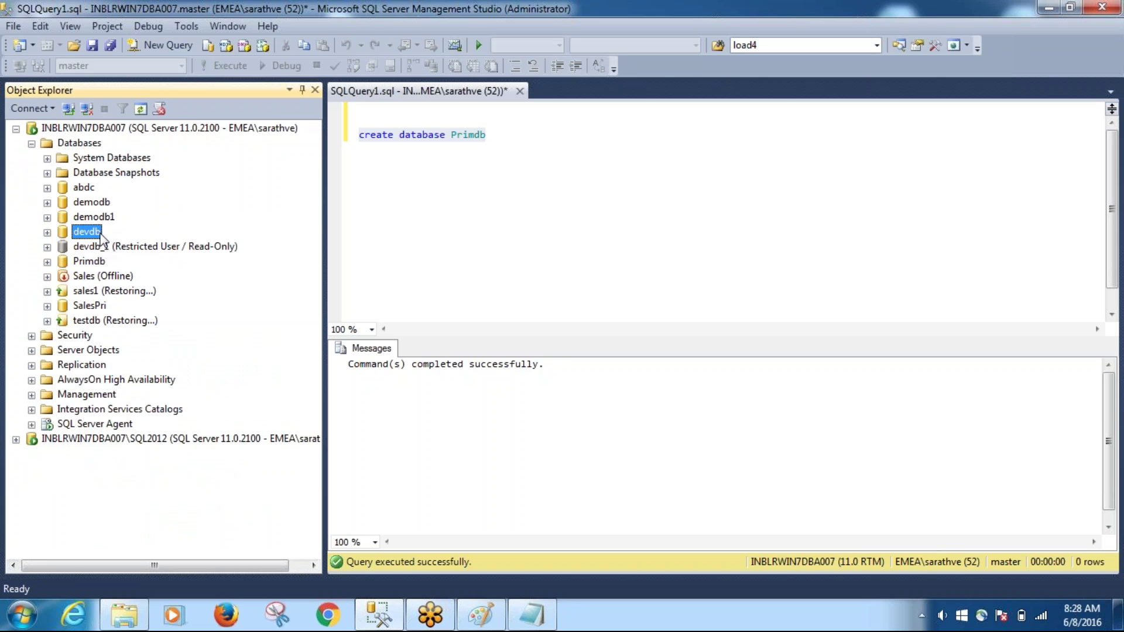
Expand SQL Server Agent on the primary instance, view the LSBackup_devdb job's properties and close them.
{"action": "left_click", "coordinate": [32, 424]}
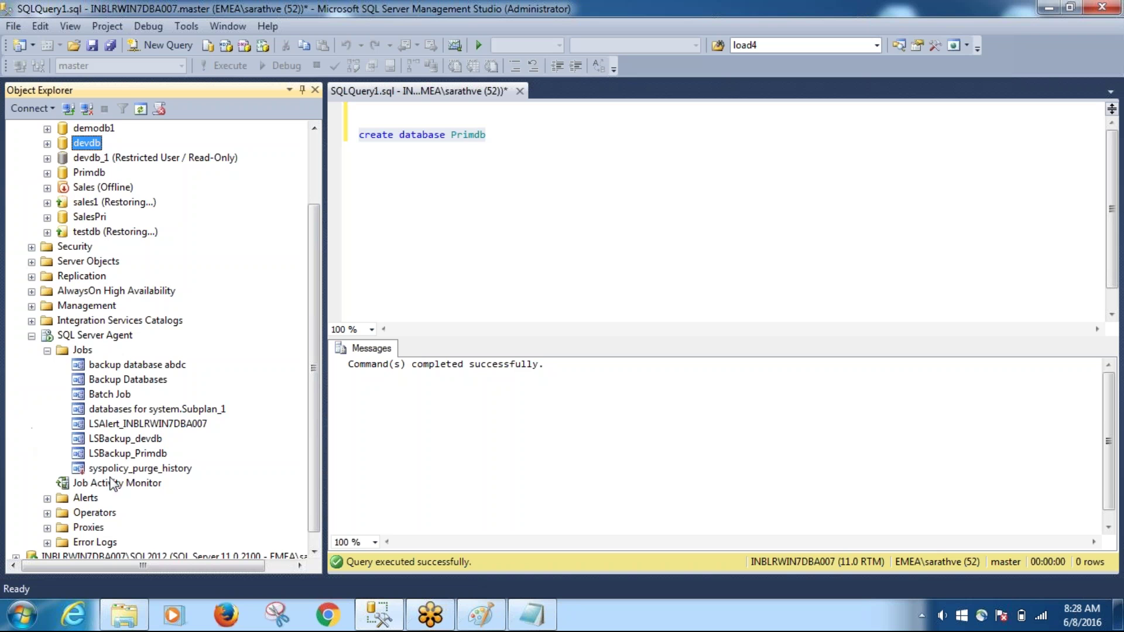
{"action": "right_click", "coordinate": [147, 440]}
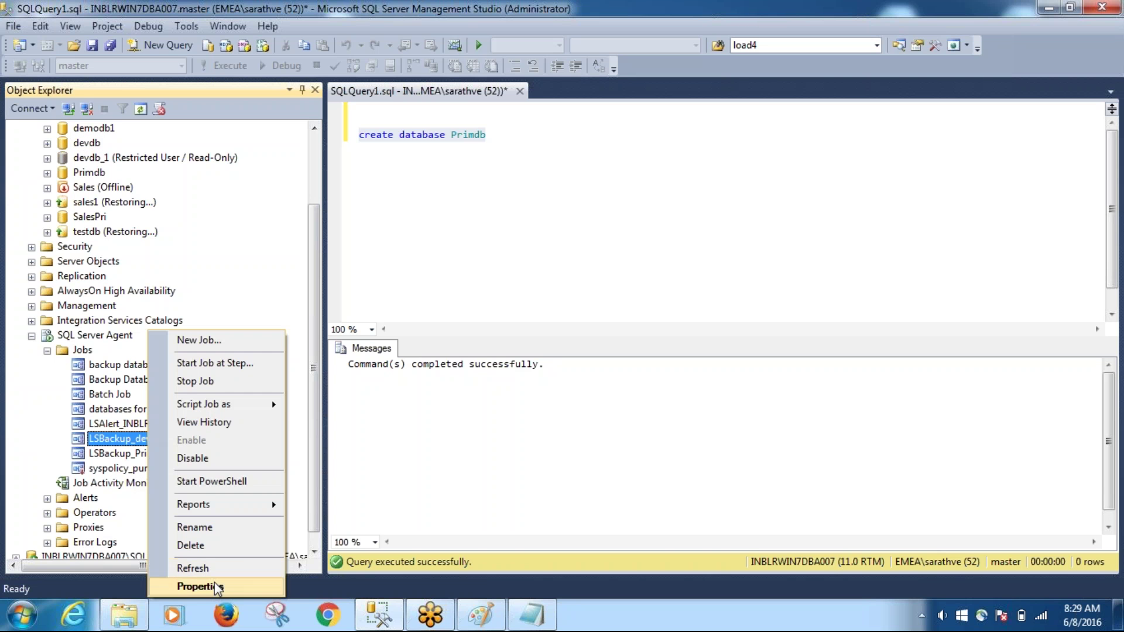
{"action": "left_click", "coordinate": [199, 586]}
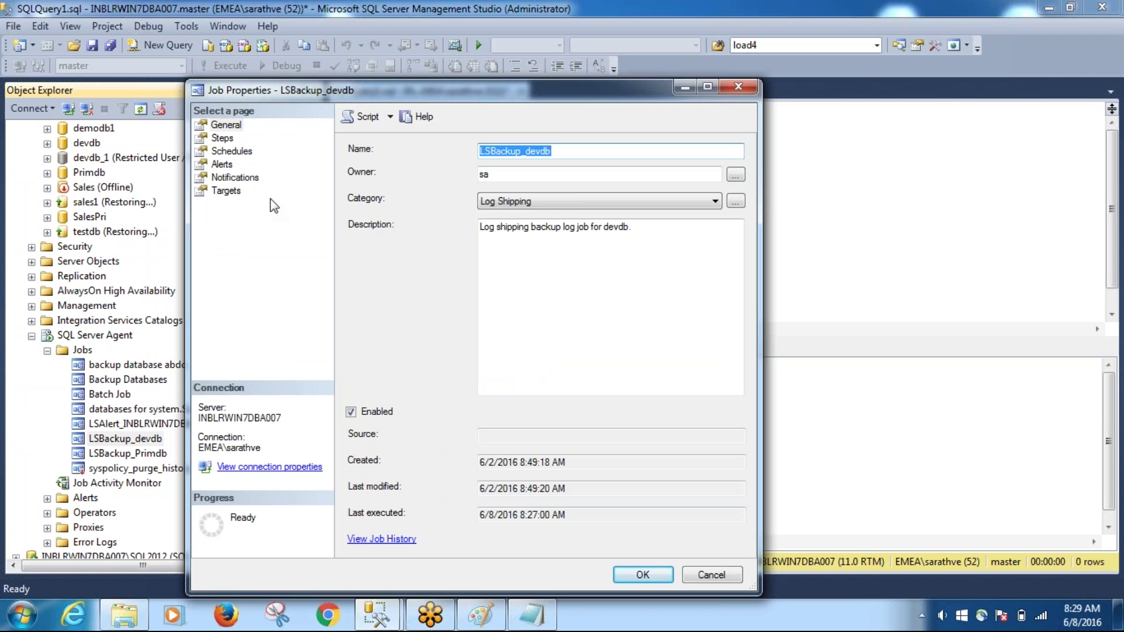
{"action": "left_click", "coordinate": [740, 90]}
Disable devdb as a primary database in its transaction log shipping configuration, confirm the removal and save the change.
{"action": "right_click", "coordinate": [96, 144]}
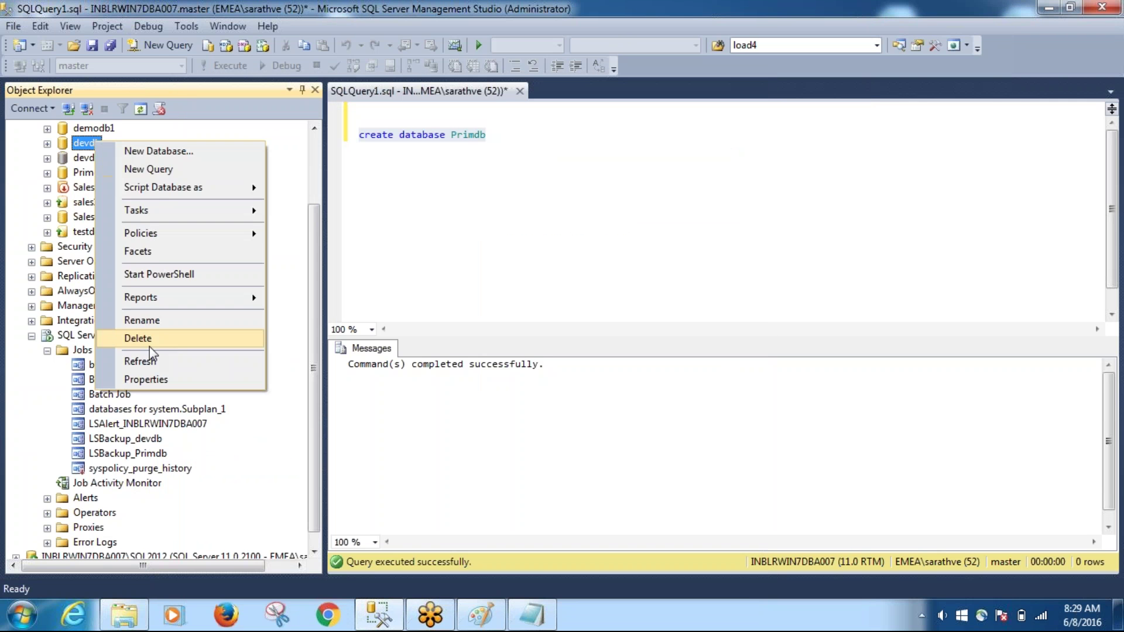
{"action": "left_click", "coordinate": [146, 379]}
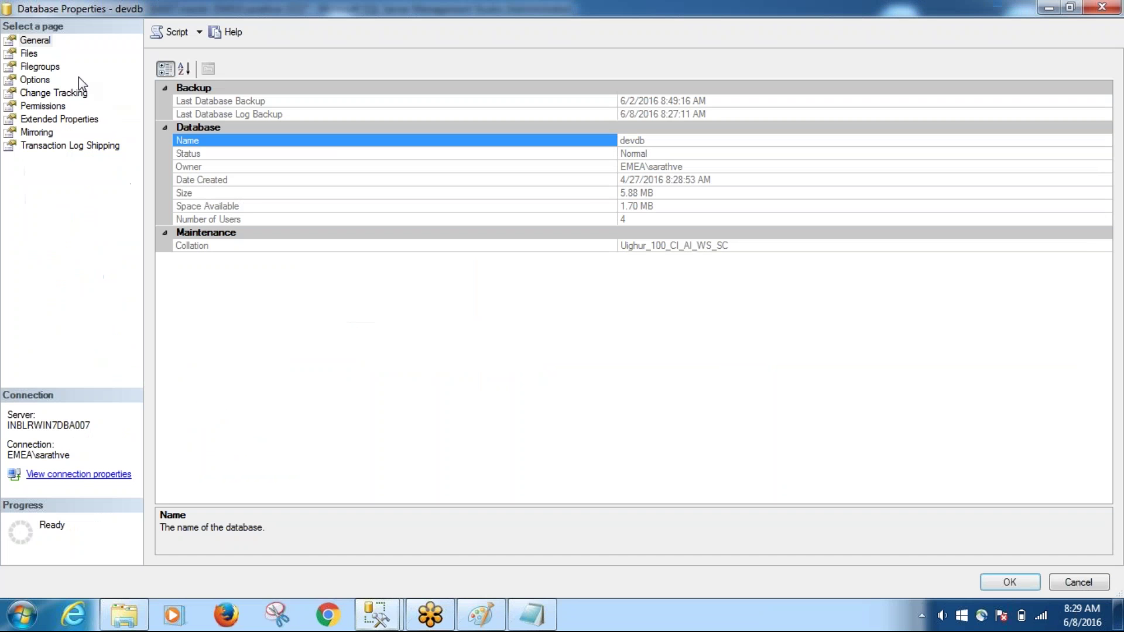
{"action": "left_click", "coordinate": [70, 145]}
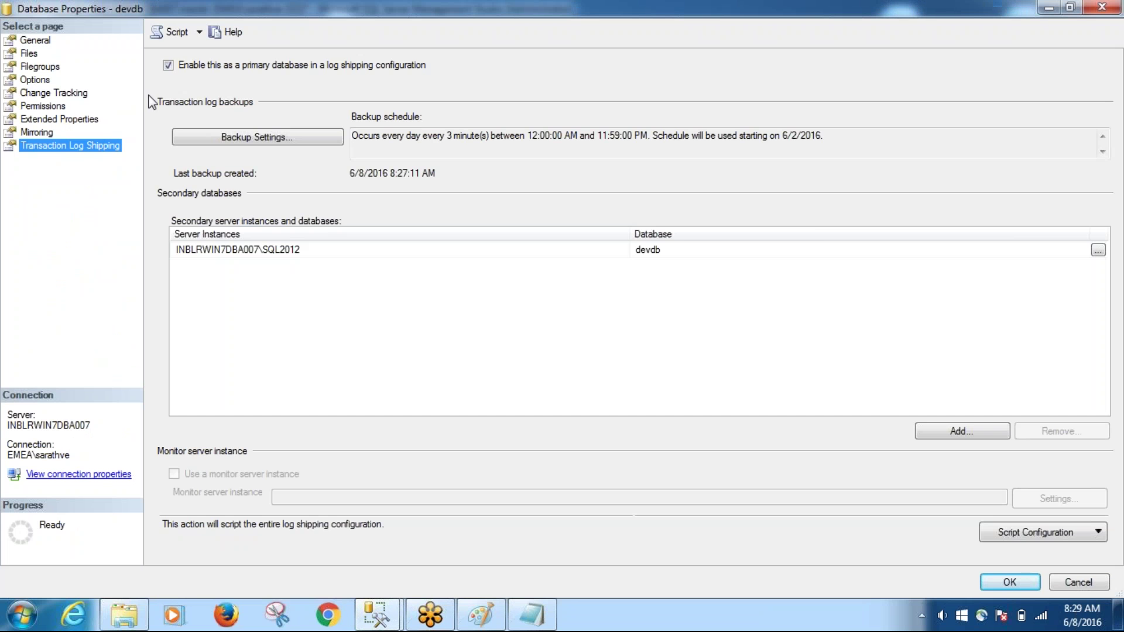
{"action": "left_click", "coordinate": [169, 66]}
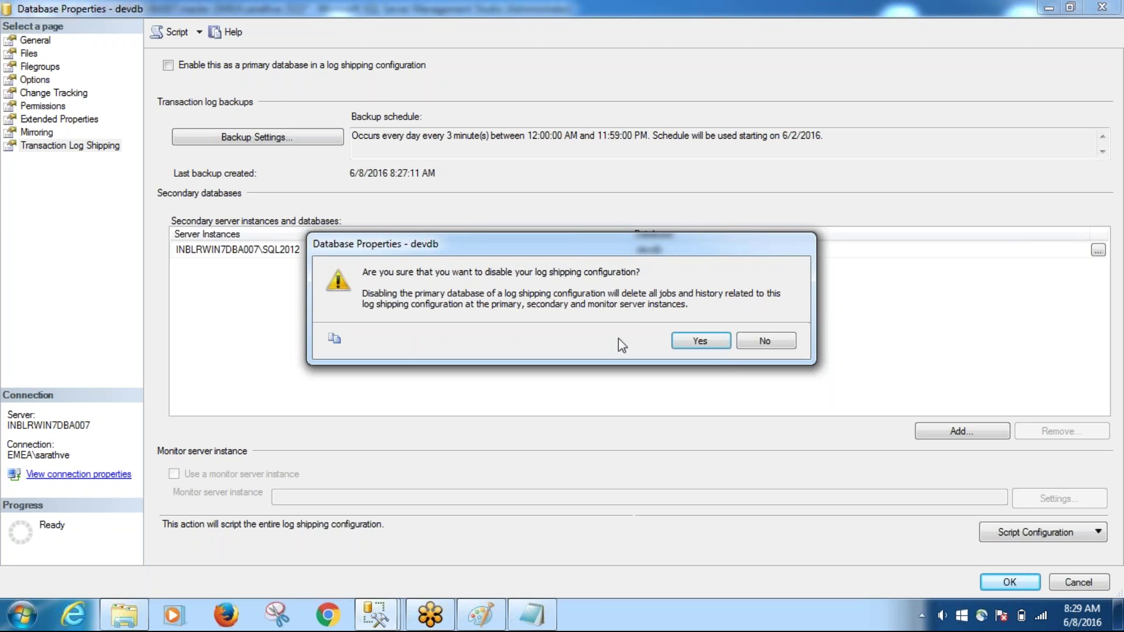
{"action": "left_click", "coordinate": [706, 339]}
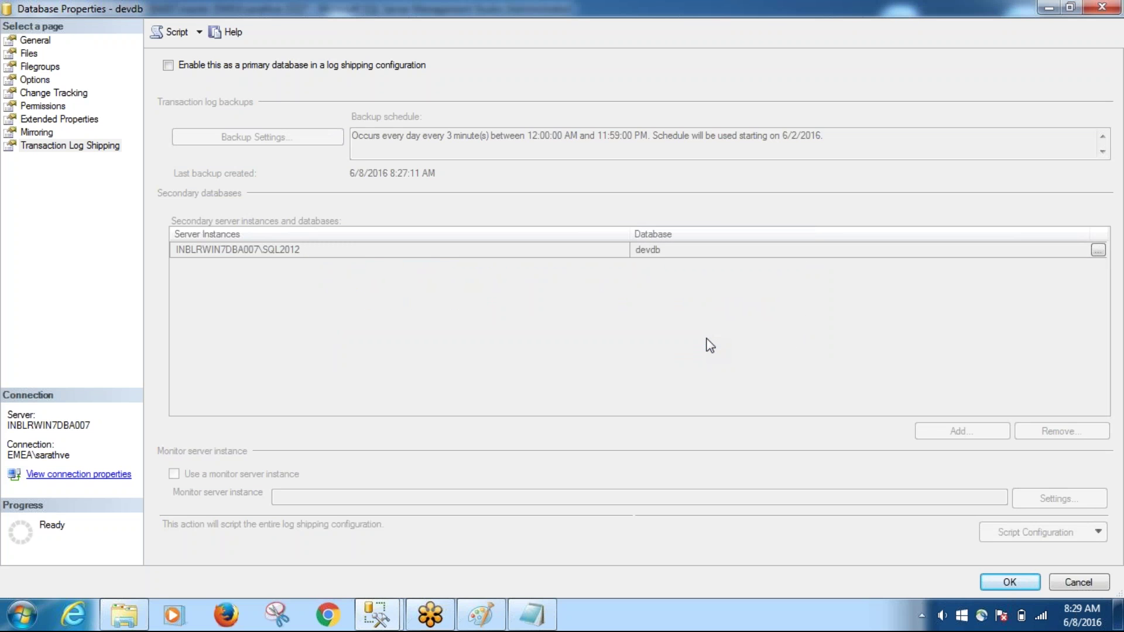
{"action": "left_click", "coordinate": [1002, 583]}
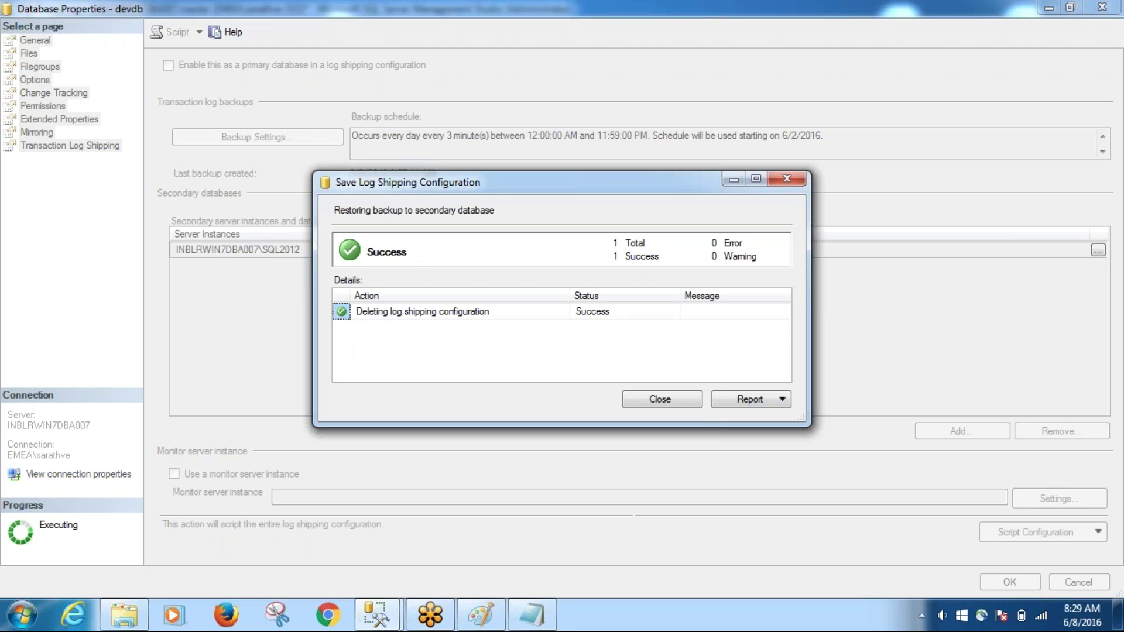
{"action": "left_click", "coordinate": [690, 406]}
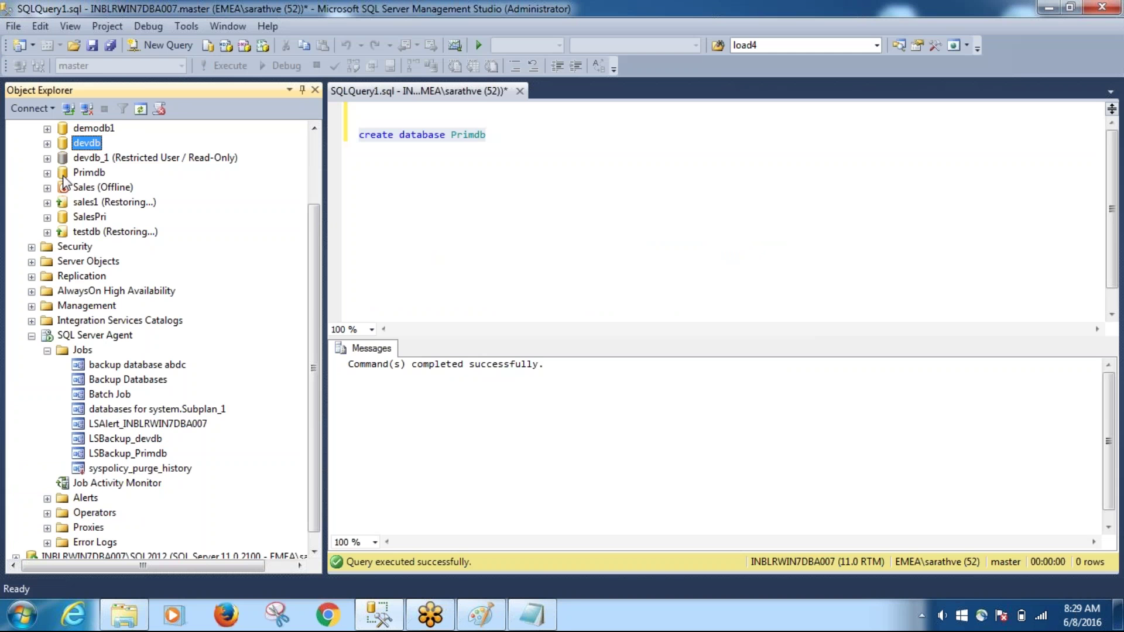
Refresh the primary instance's job list and select the LSBackup_Primdb job.
{"action": "right_click", "coordinate": [79, 353]}
{"action": "left_click", "coordinate": [152, 521]}
{"action": "left_click_drag", "start_coordinate": [309, 446], "coordinate": [314, 495]}
{"action": "left_click", "coordinate": [140, 459]}
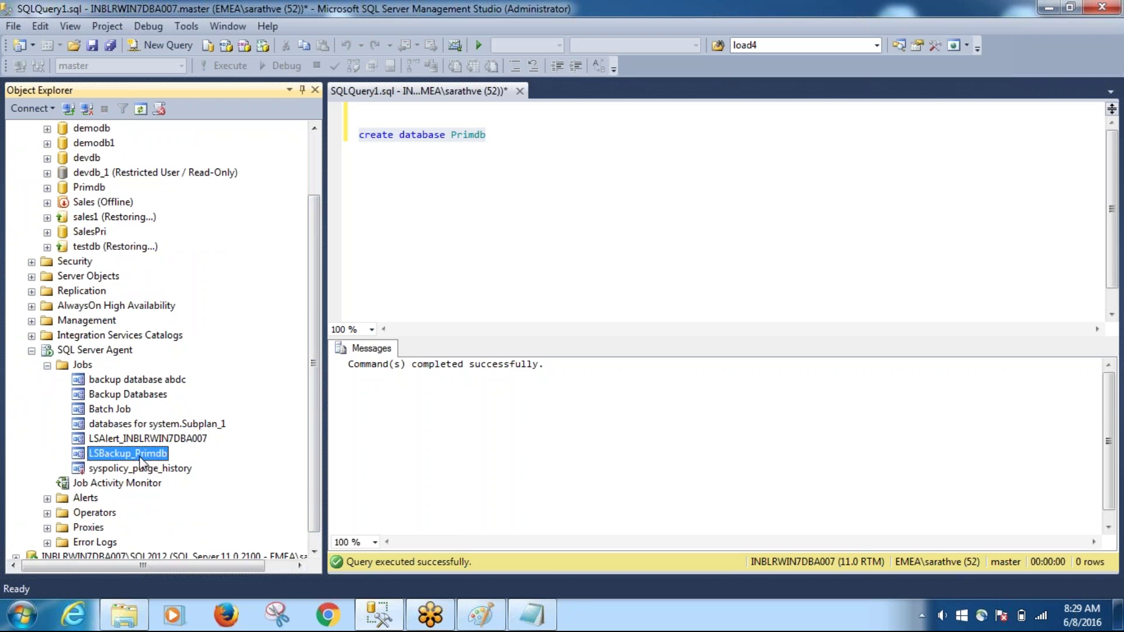
{"action": "left_click_drag", "start_coordinate": [316, 188], "coordinate": [314, 134]}
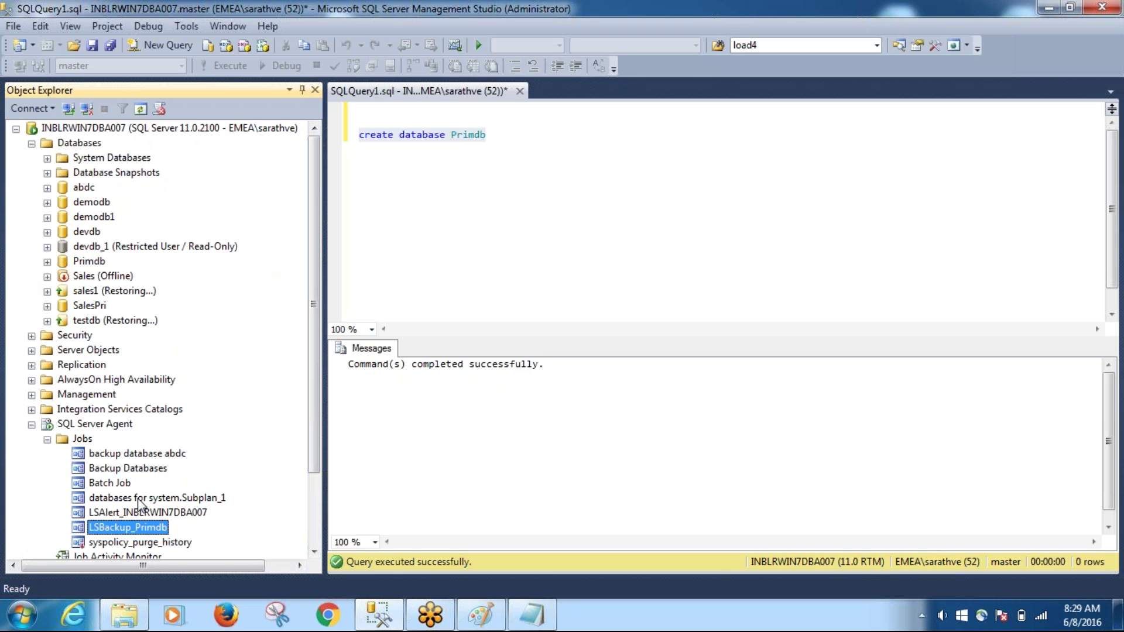
Open the LSBackup_Primdb job history, refresh it until the 8:30:00 AM run is listed and expand the 8:25:00 AM run.
{"action": "right_click", "coordinate": [140, 513]}
{"action": "left_click", "coordinate": [125, 530]}
{"action": "right_click", "coordinate": [125, 530]}
{"action": "left_click", "coordinate": [188, 423]}
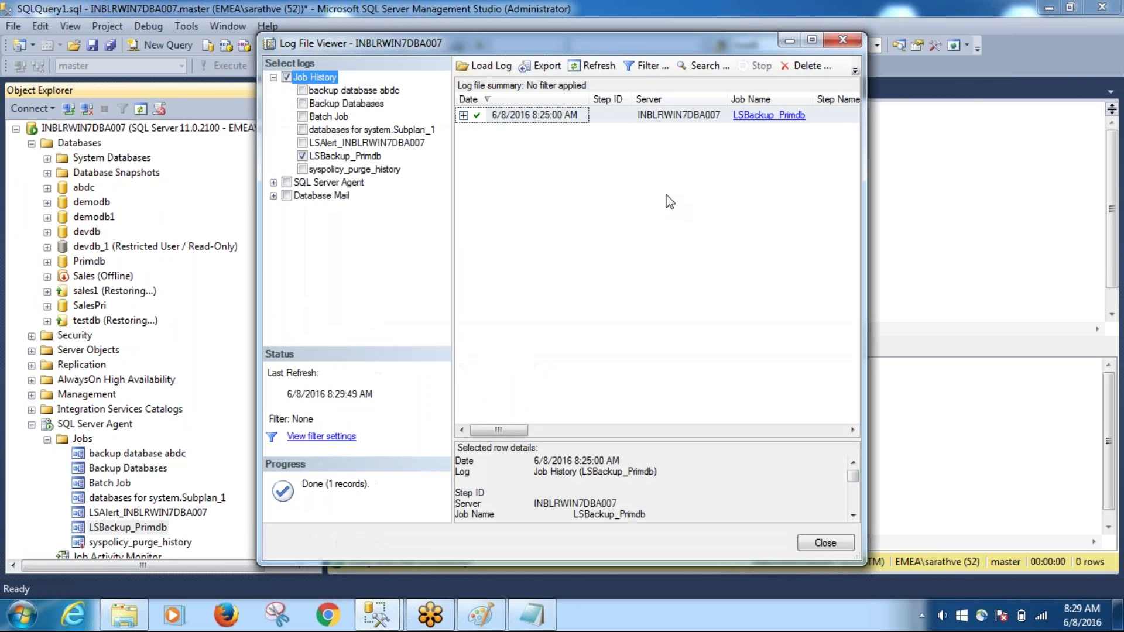
{"action": "left_click", "coordinate": [594, 67]}
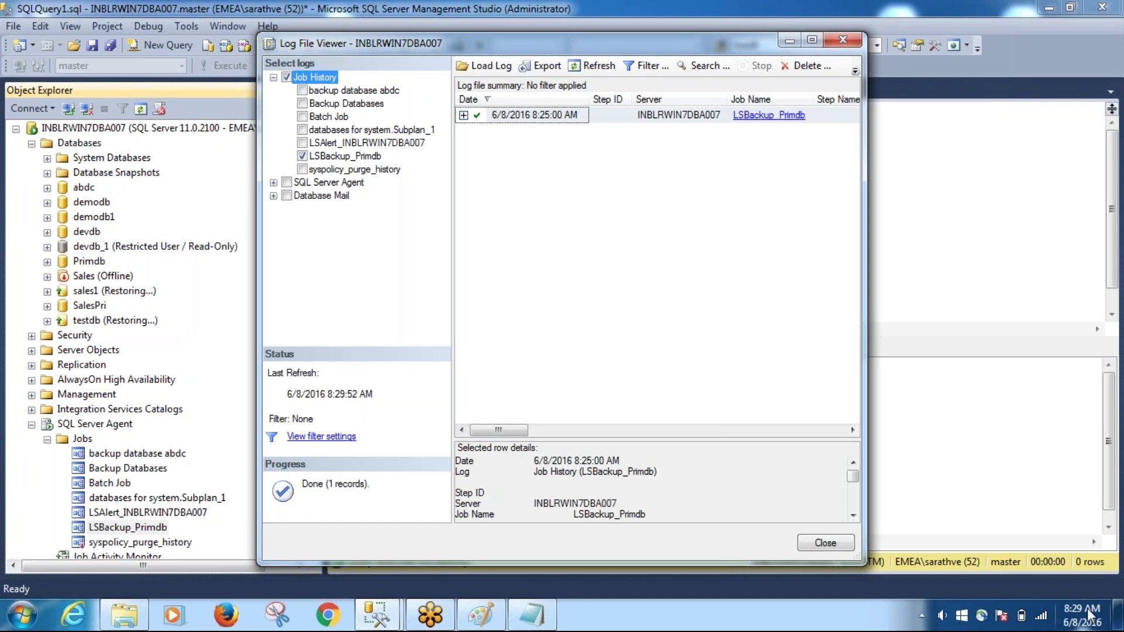
{"action": "mouse_move", "coordinate": [1087, 617]}
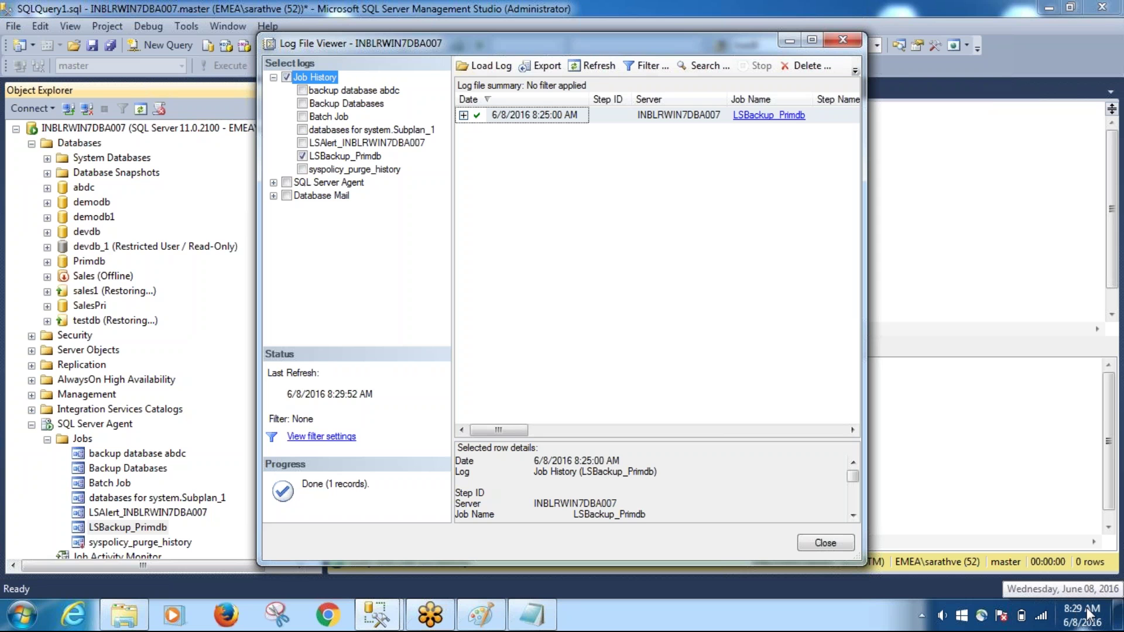
{"action": "left_click", "coordinate": [604, 70]}
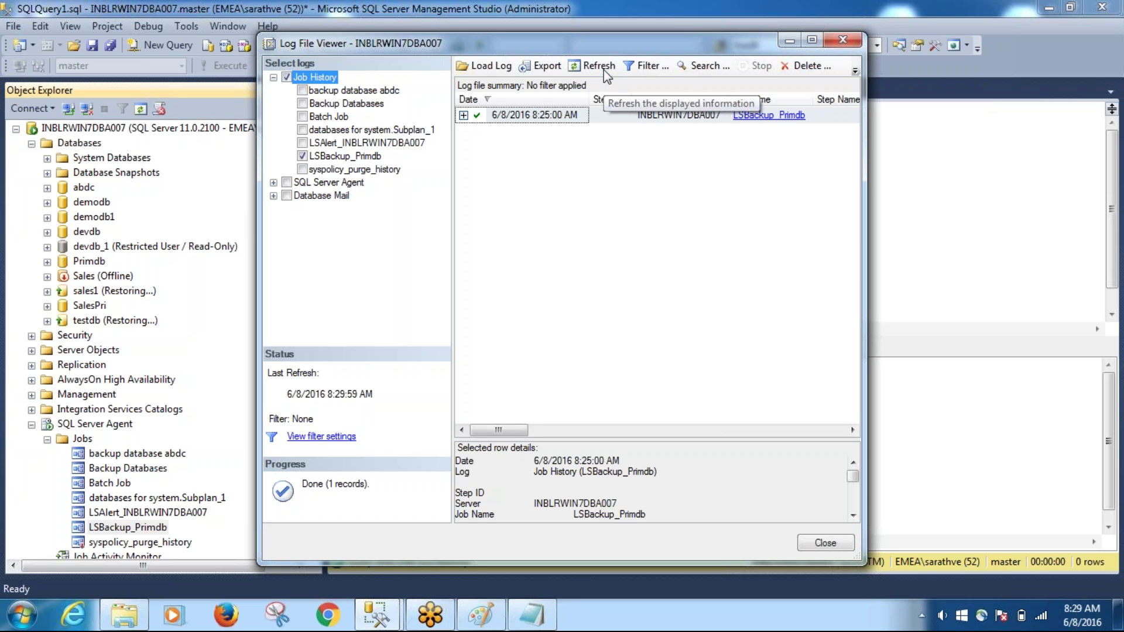
{"action": "left_click", "coordinate": [604, 67]}
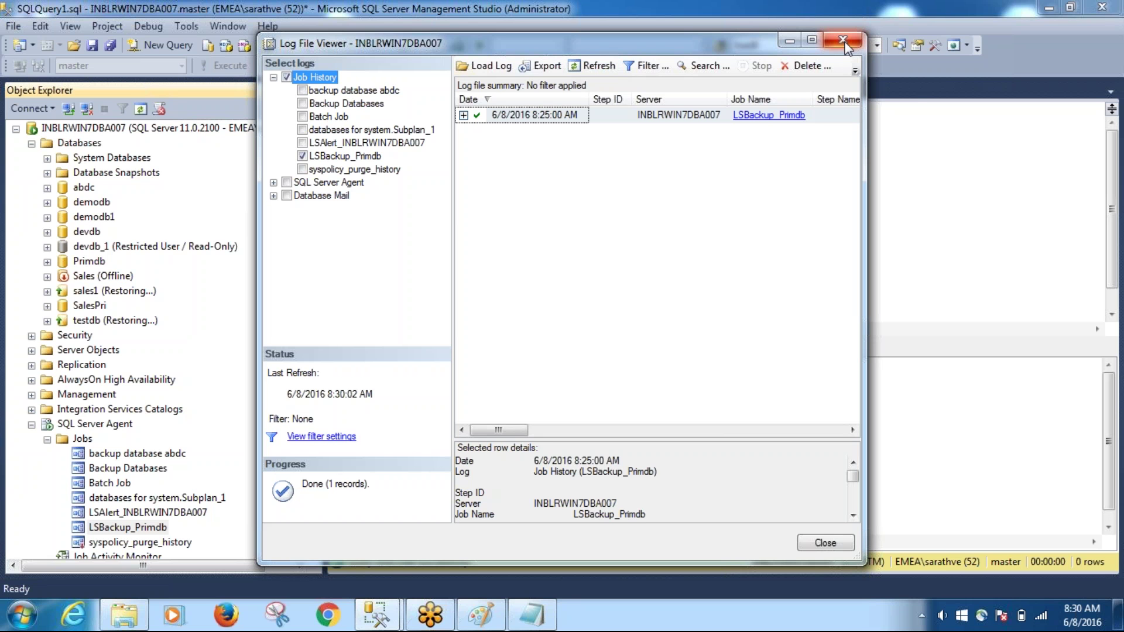
{"action": "left_click", "coordinate": [579, 66]}
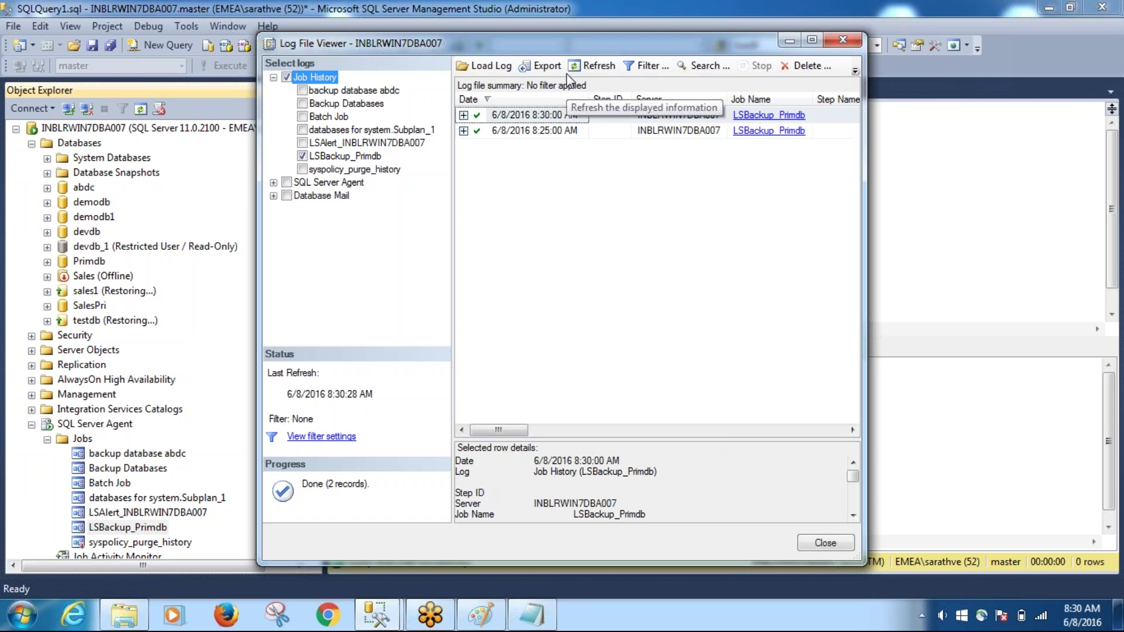
{"action": "left_click", "coordinate": [464, 131]}
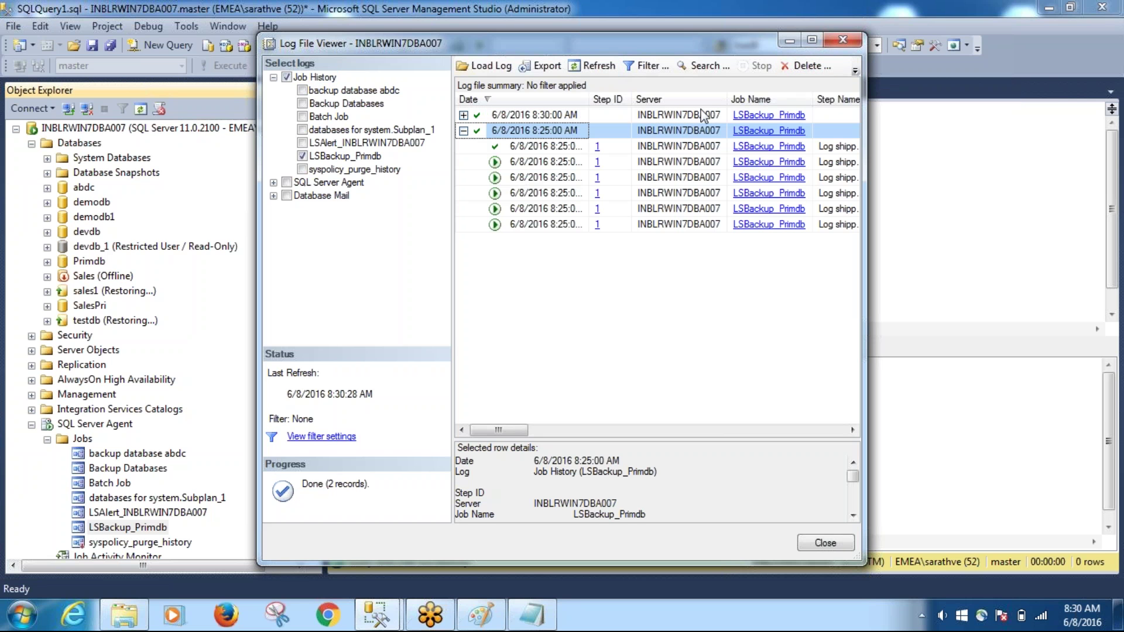
Reopen the LSBackup_Primdb job history, maximize the log window and expand the 8:30:00 AM run.
{"action": "left_click", "coordinate": [843, 39]}
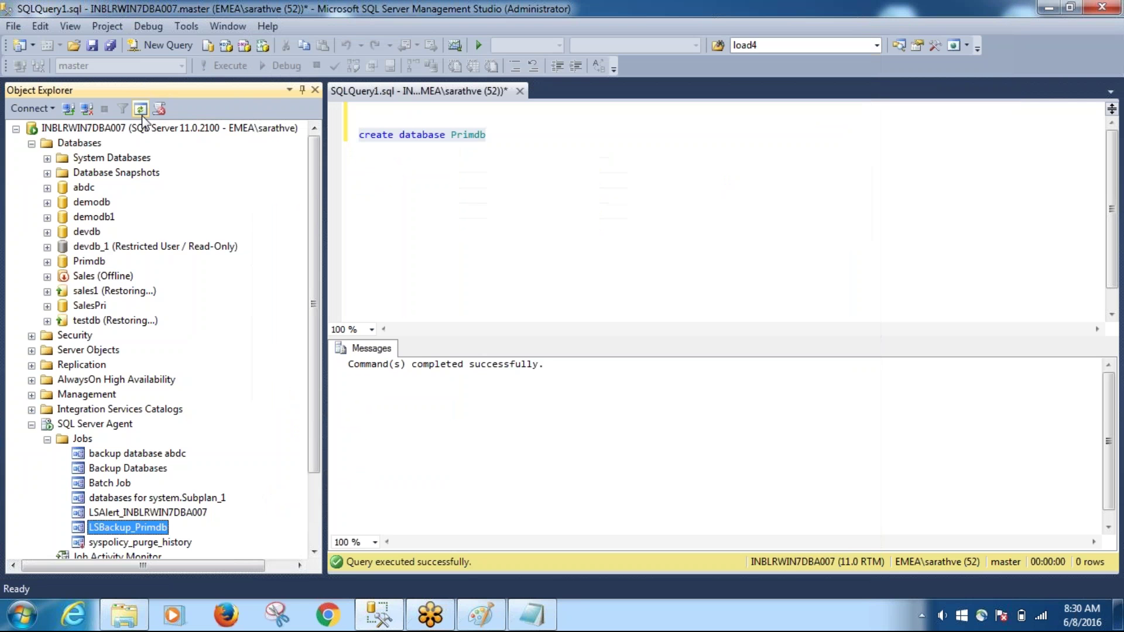
{"action": "scroll", "coordinate": [306, 343], "scroll_direction": "down", "scroll_amount": 2}
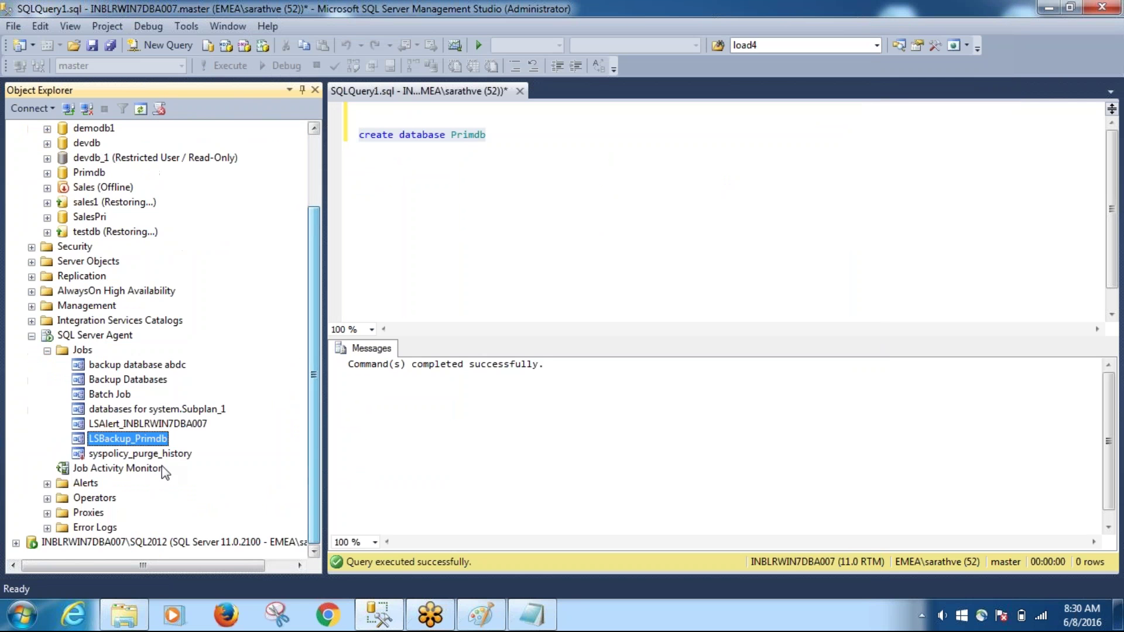
{"action": "right_click", "coordinate": [152, 445]}
{"action": "left_click", "coordinate": [199, 423]}
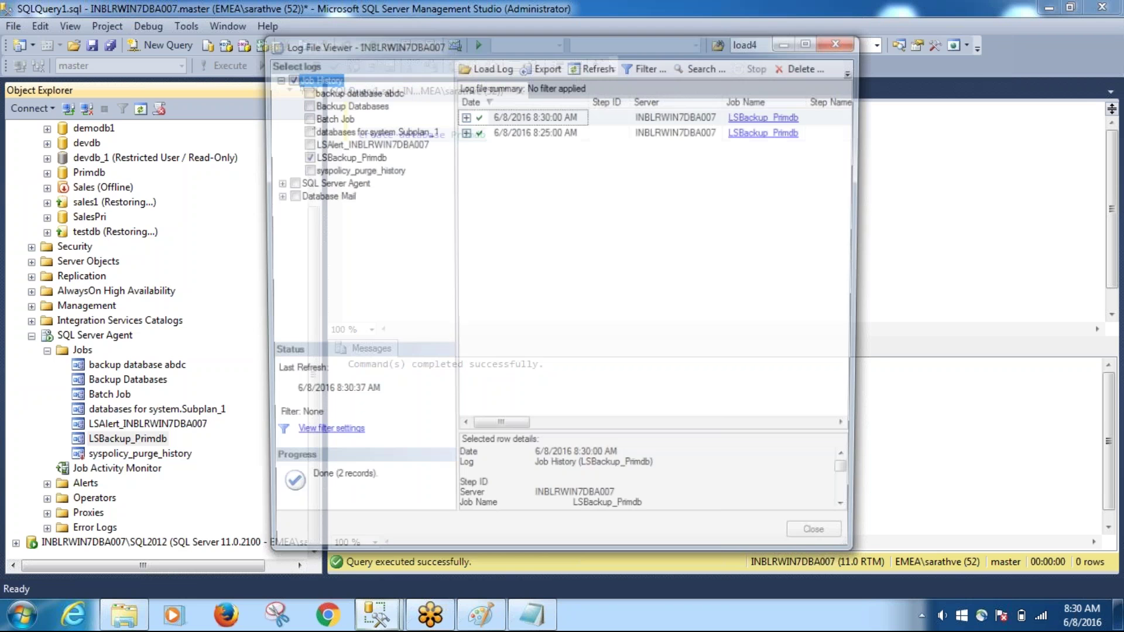
{"action": "left_click", "coordinate": [818, 43]}
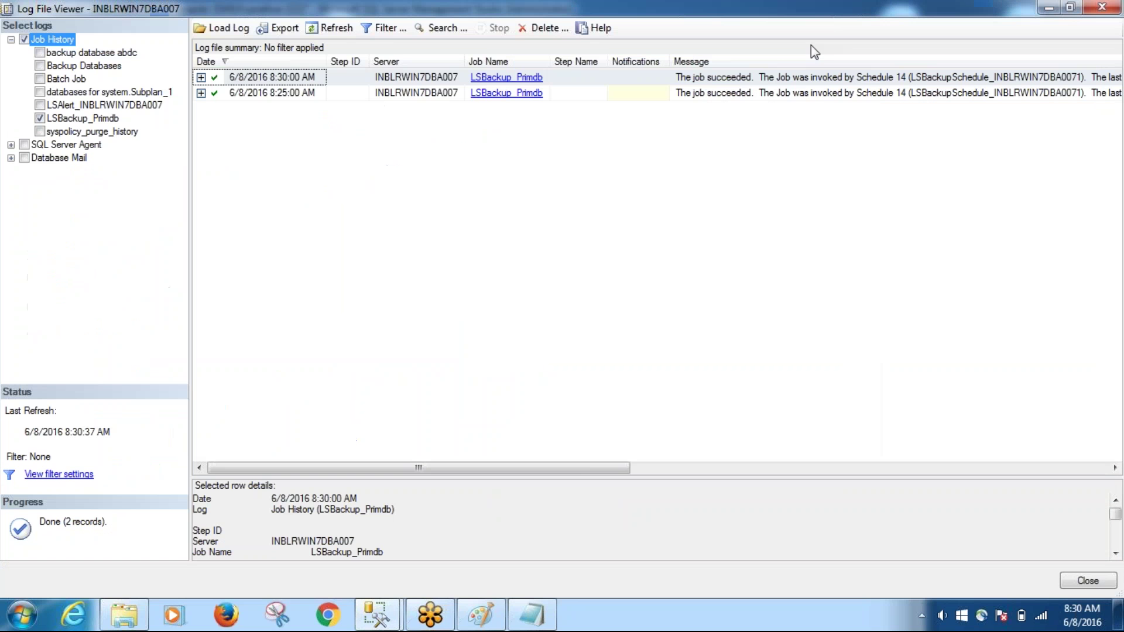
{"action": "left_click", "coordinate": [200, 77]}
Enlarge the row details area, examine the 8:30:00 AM backup run's entries from the earliest upwards and close the history.
{"action": "left_click", "coordinate": [271, 140]}
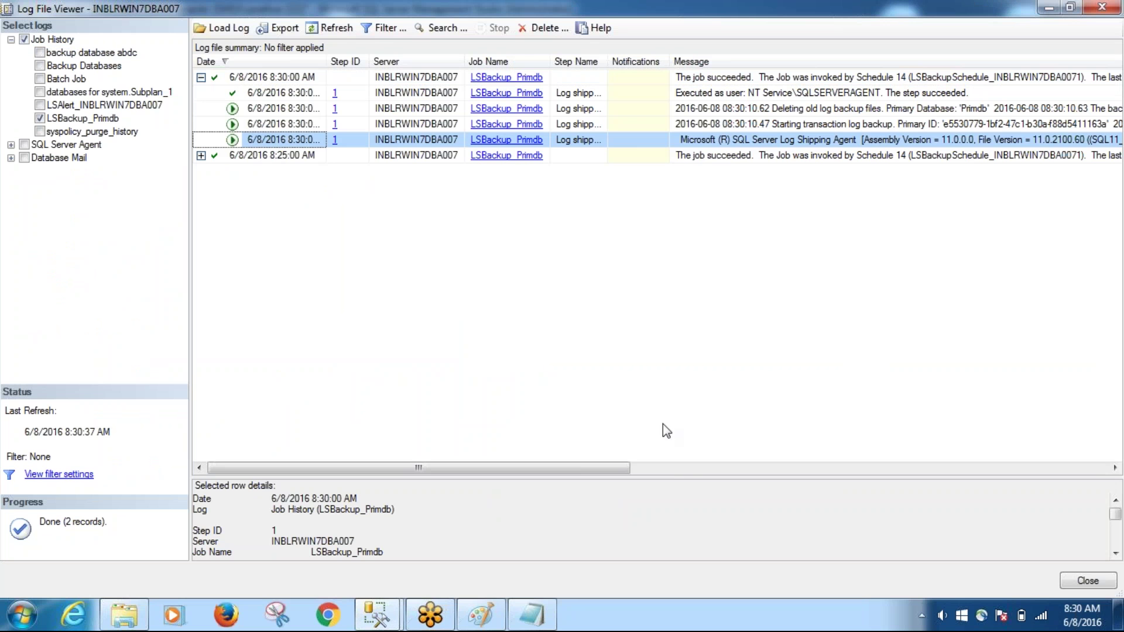
{"action": "left_click_drag", "start_coordinate": [684, 474], "coordinate": [687, 261]}
{"action": "key", "text": "Up"}
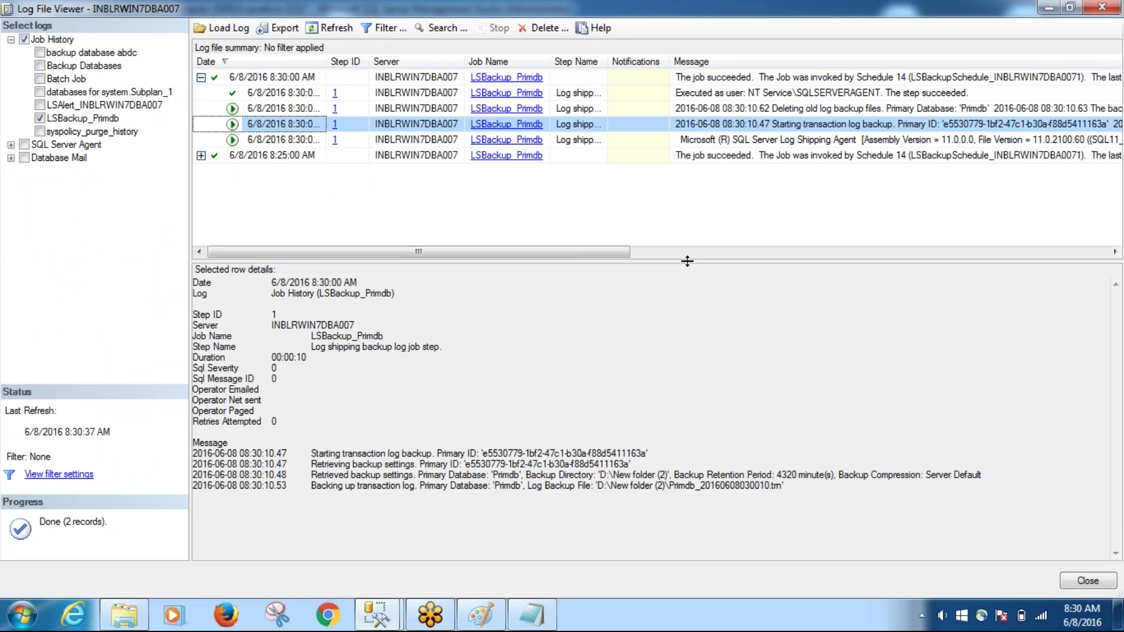
{"action": "key", "text": "Up"}
{"action": "key", "text": "Up"}
{"action": "key", "text": "Up"}
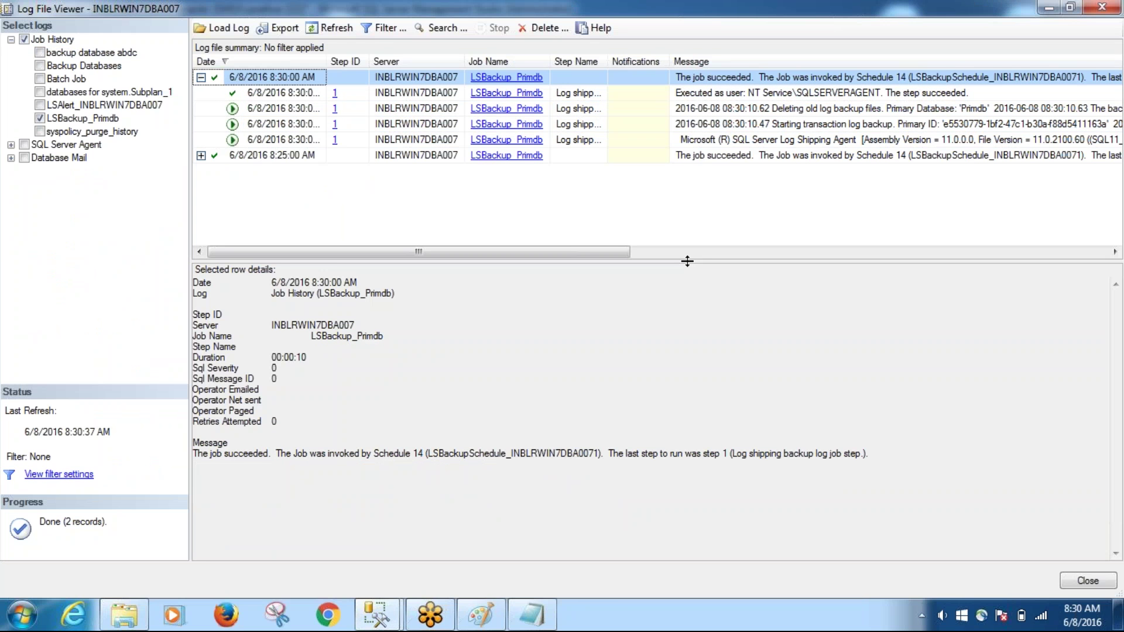
{"action": "left_click", "coordinate": [1103, 7]}
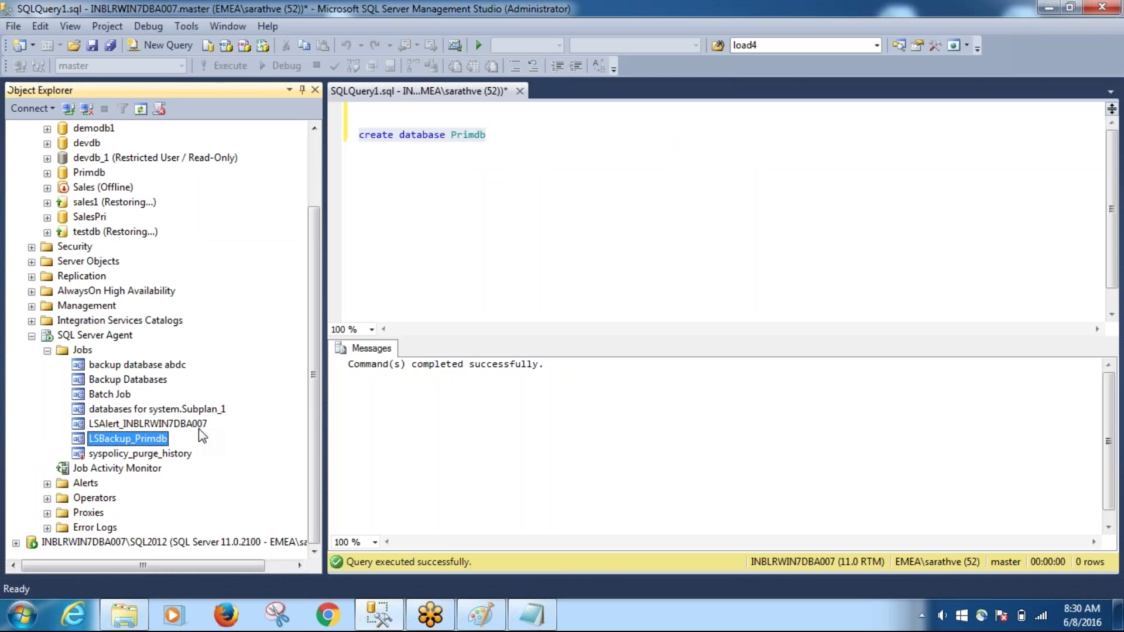
Collapse SQL Server Agent on the primary instance, expand the INBLRWIN7DBA007\SQL2012 instance and refresh its job list.
{"action": "left_click", "coordinate": [32, 336]}
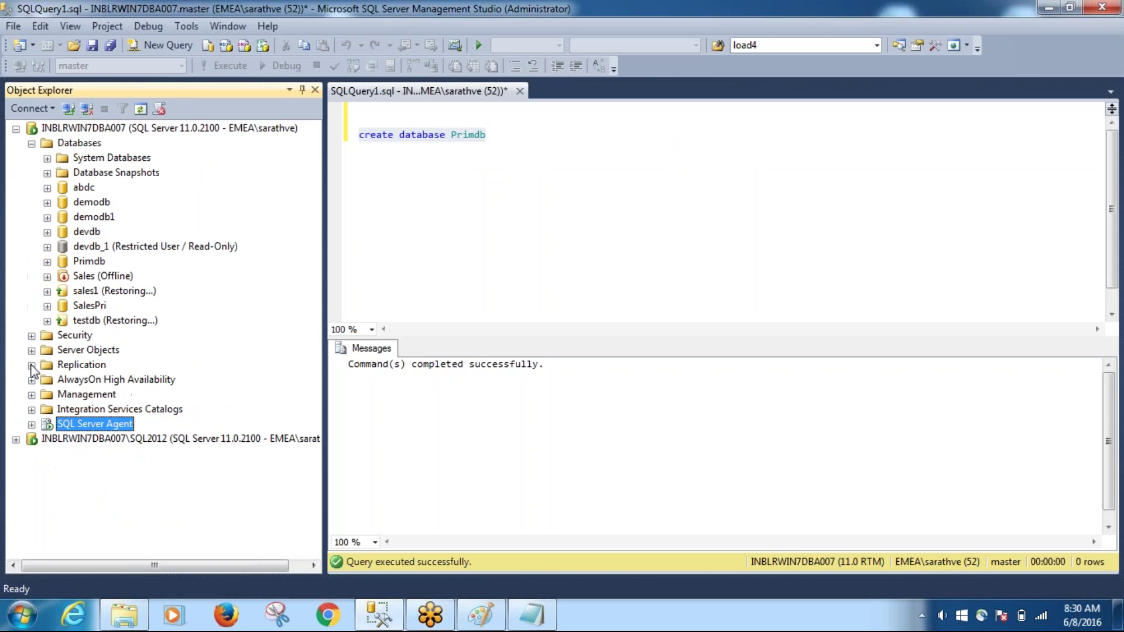
{"action": "left_click", "coordinate": [17, 439]}
{"action": "left_click_drag", "start_coordinate": [312, 413], "coordinate": [315, 525]}
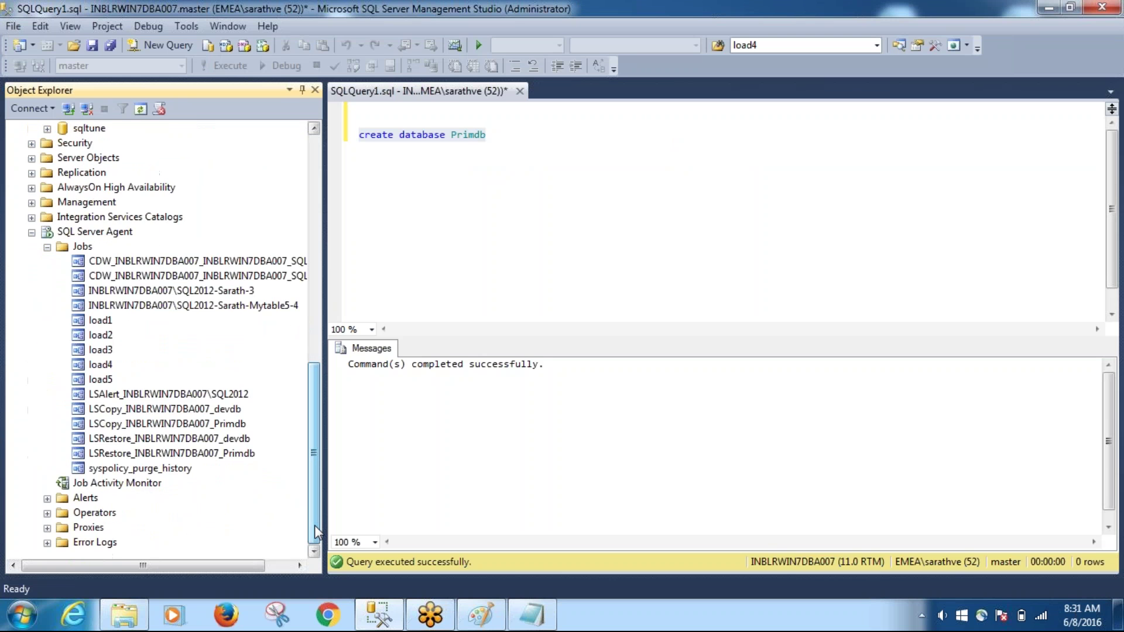
{"action": "left_click", "coordinate": [222, 424]}
{"action": "right_click", "coordinate": [82, 247]}
{"action": "left_click", "coordinate": [123, 407]}
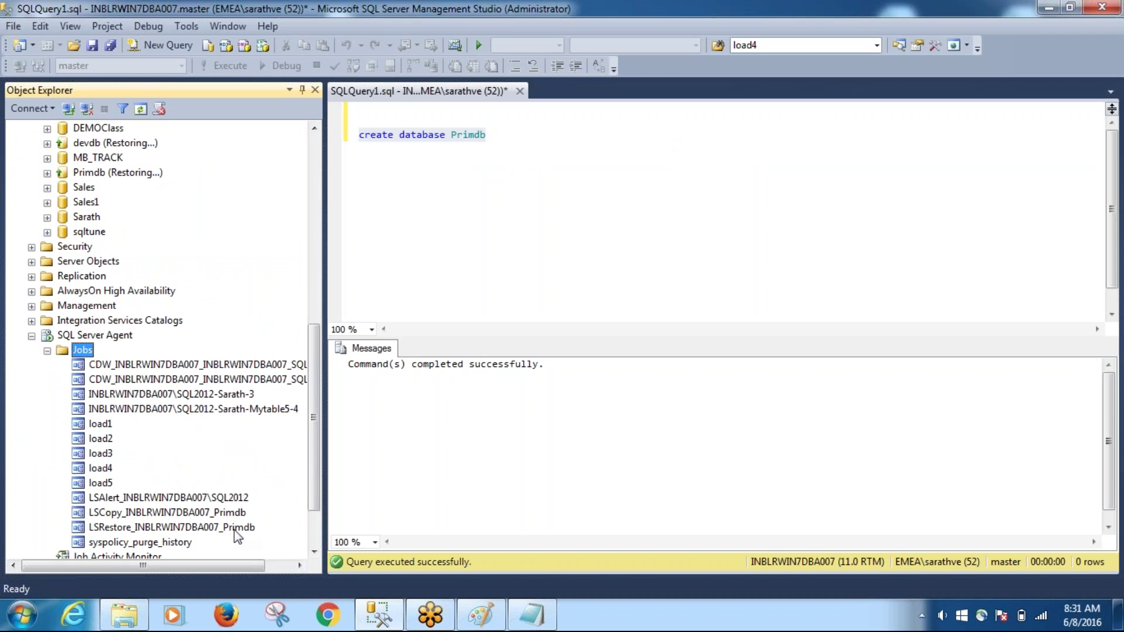
View the general properties of the LSCopy_INBLRWIN7DBA007_Primdb job and close them.
{"action": "left_click", "coordinate": [232, 514]}
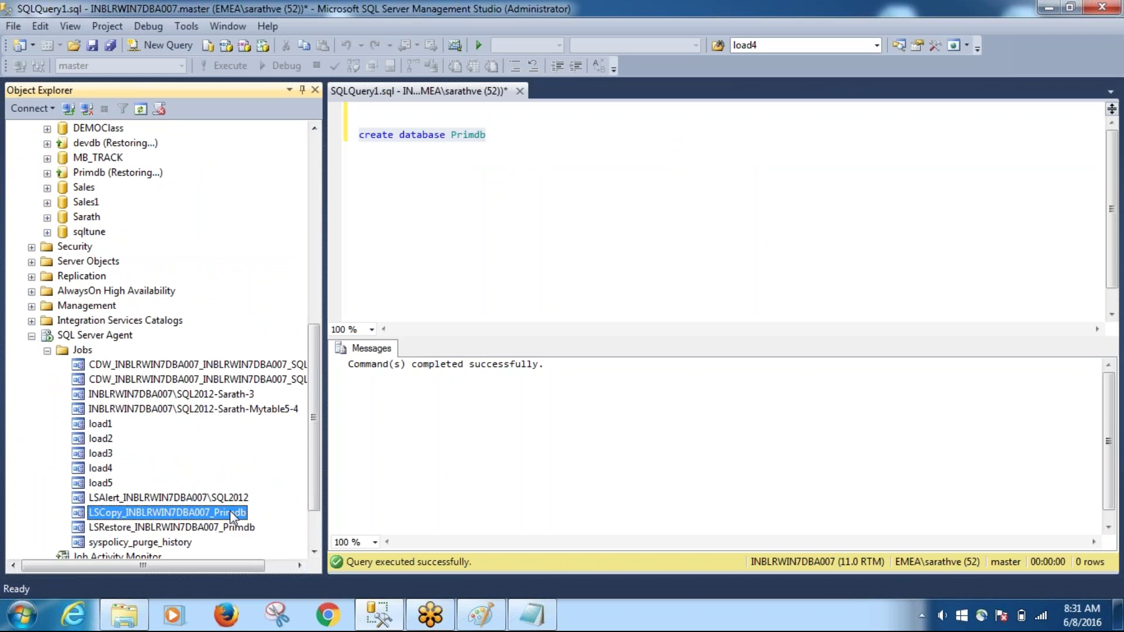
{"action": "right_click", "coordinate": [230, 513]}
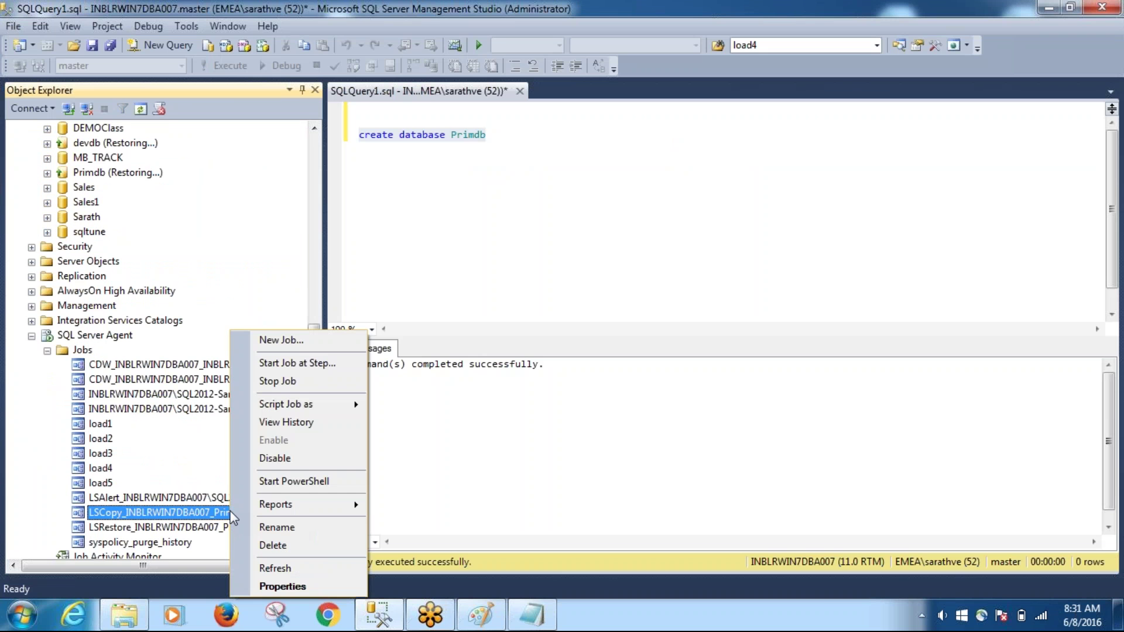
{"action": "left_click", "coordinate": [307, 582]}
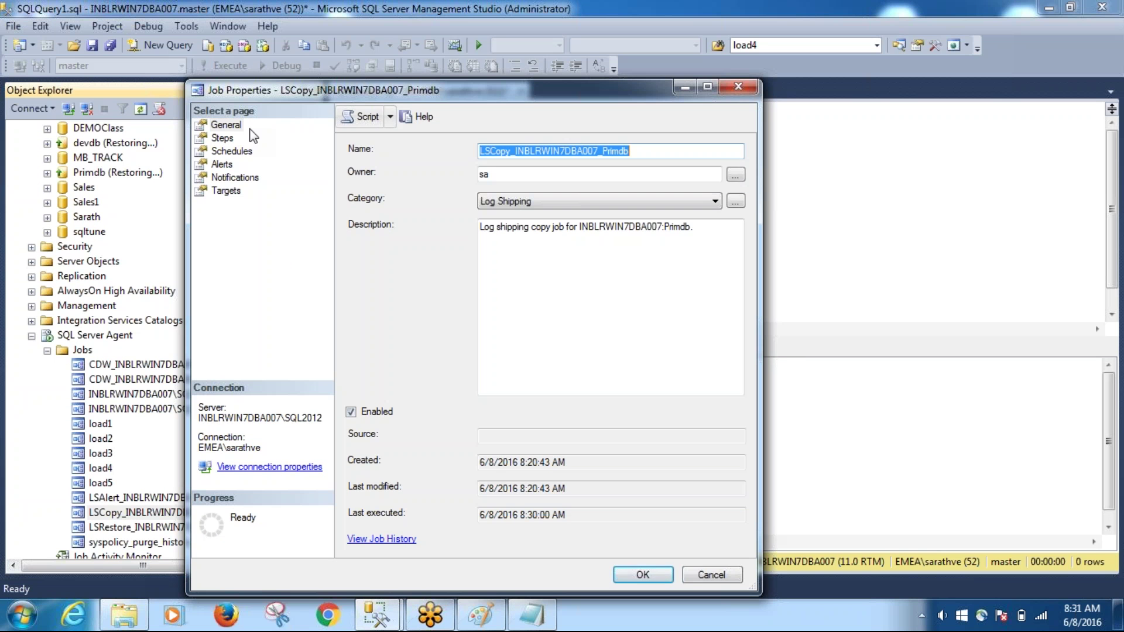
{"action": "left_click", "coordinate": [738, 87]}
Open the LSCopy_INBLRWIN7DBA007_Primdb job history maximized, expand the 8:30:00 AM run and show its earliest entry in an enlarged details area.
{"action": "right_click", "coordinate": [227, 514]}
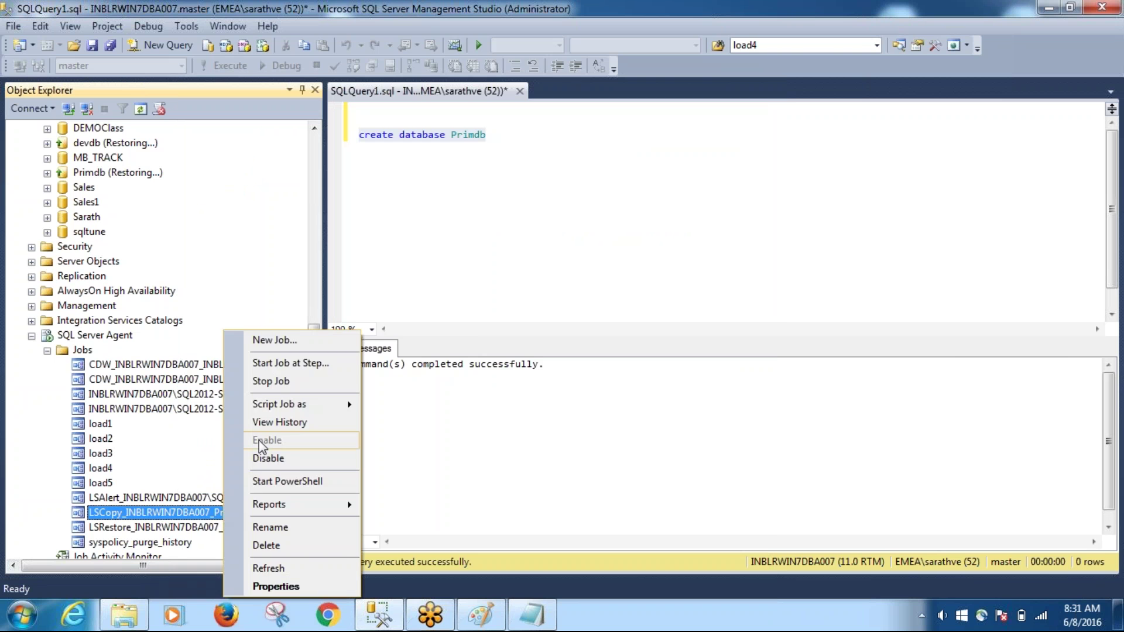
{"action": "left_click", "coordinate": [279, 422]}
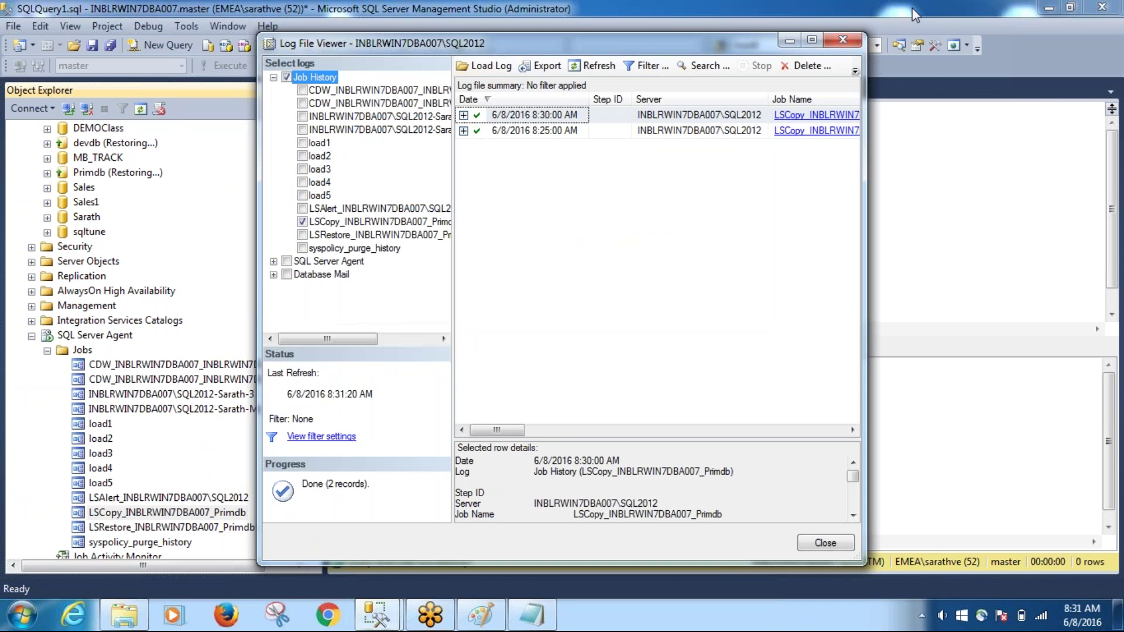
{"action": "left_click", "coordinate": [810, 40]}
{"action": "left_click", "coordinate": [201, 77]}
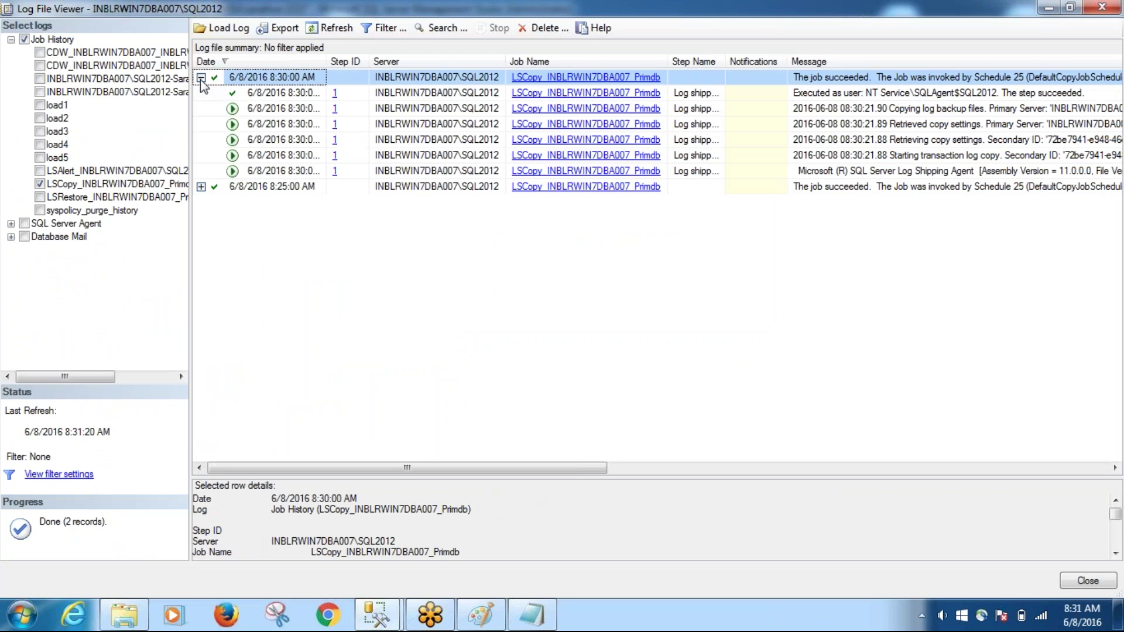
{"action": "left_click", "coordinate": [273, 171]}
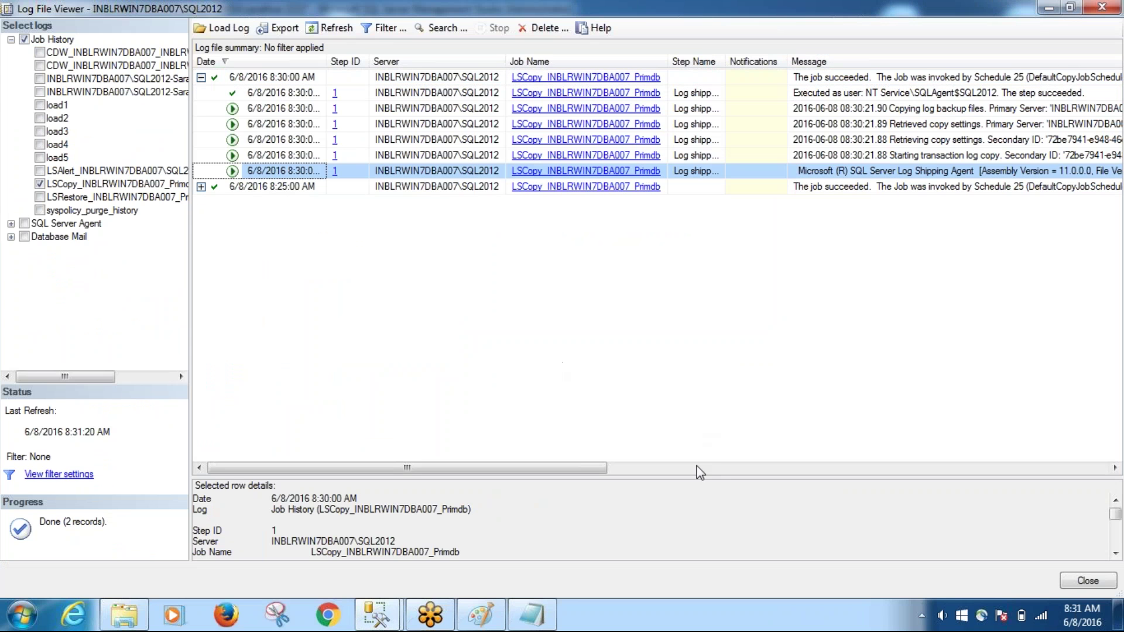
{"action": "left_click_drag", "start_coordinate": [702, 479], "coordinate": [743, 209]}
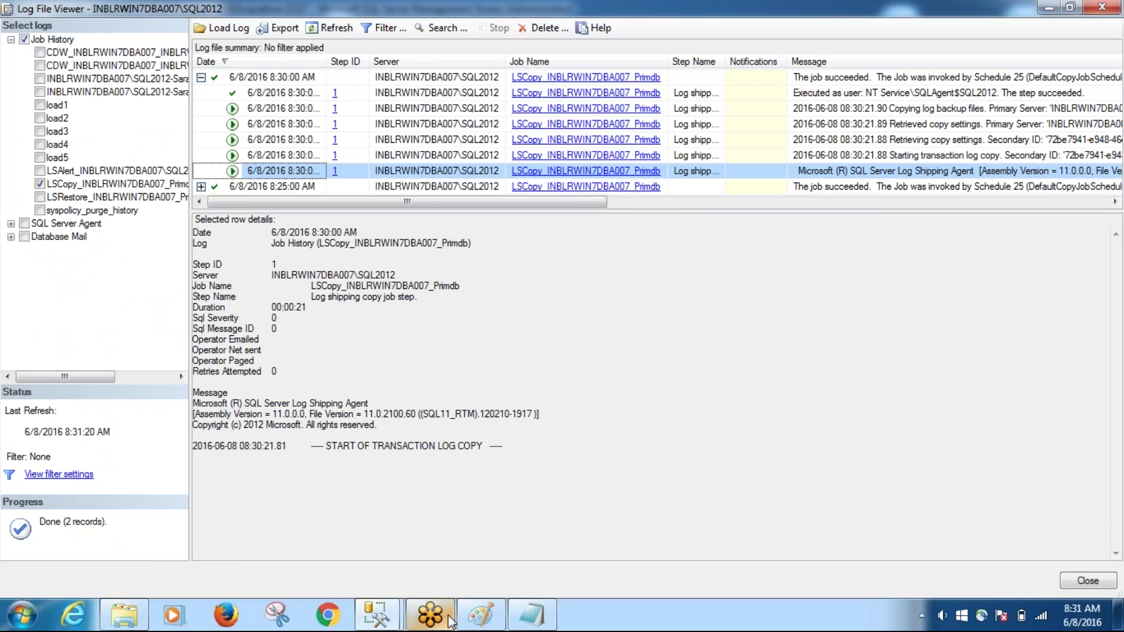
Check the job diagram in Paint, return to the log and examine the copy run's entries up to the retrieved copy settings.
{"action": "left_click", "coordinate": [480, 615]}
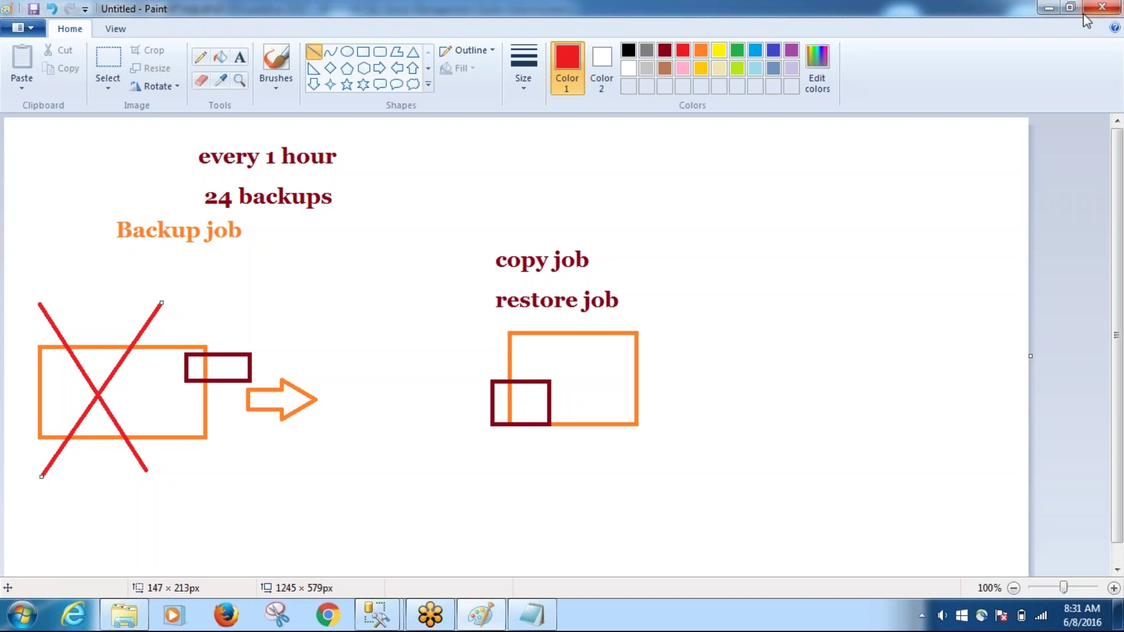
{"action": "left_click", "coordinate": [1049, 7]}
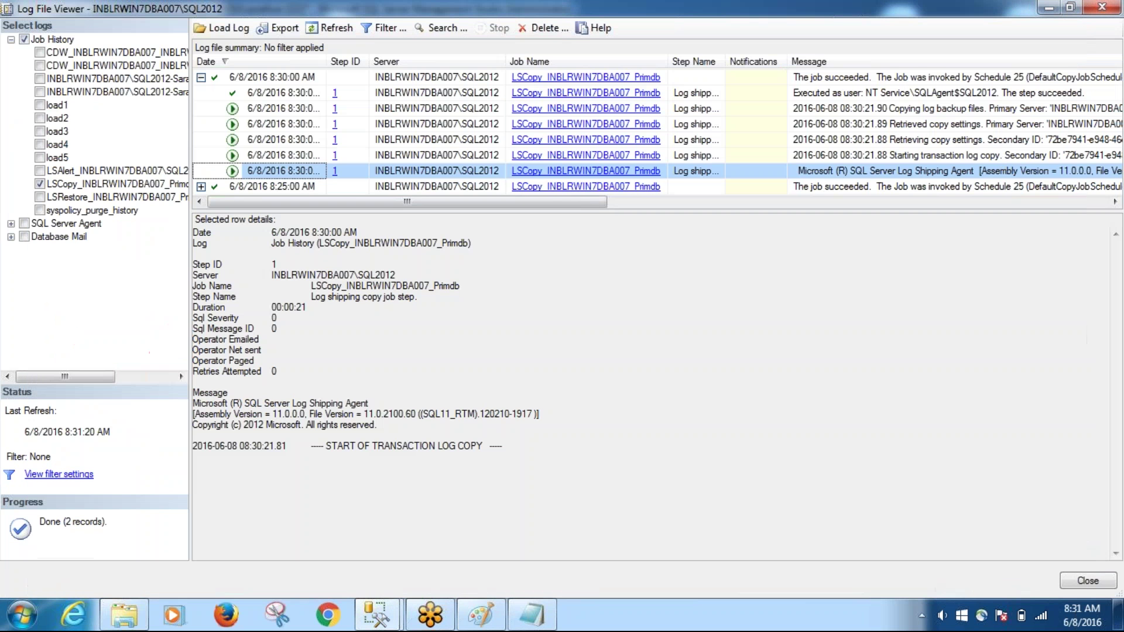
{"action": "left_click", "coordinate": [298, 157]}
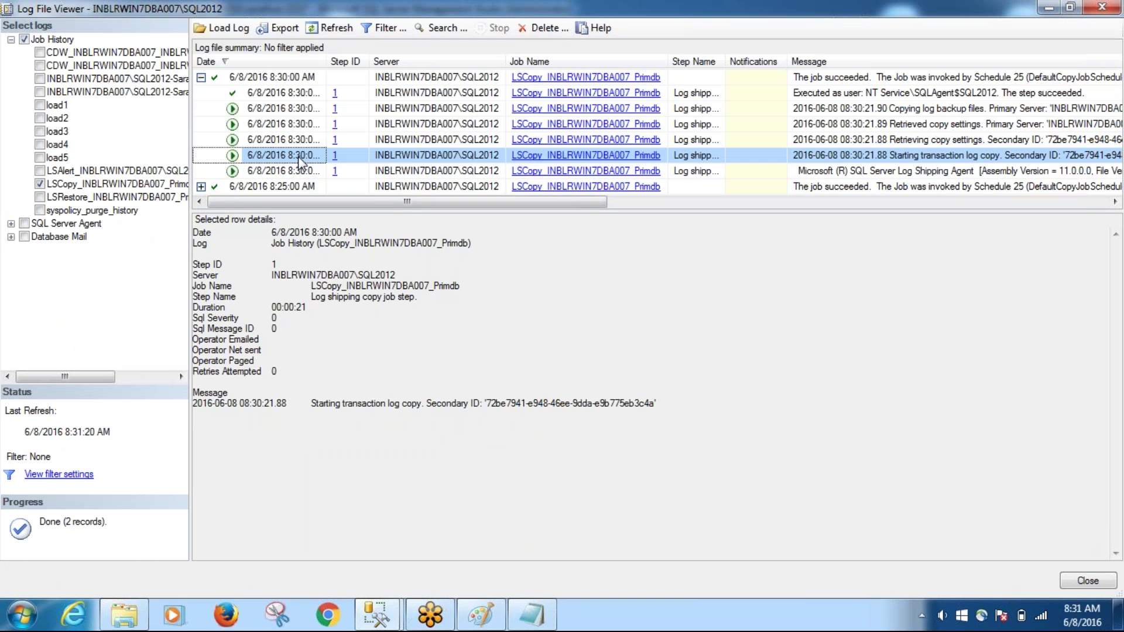
{"action": "left_click", "coordinate": [300, 141]}
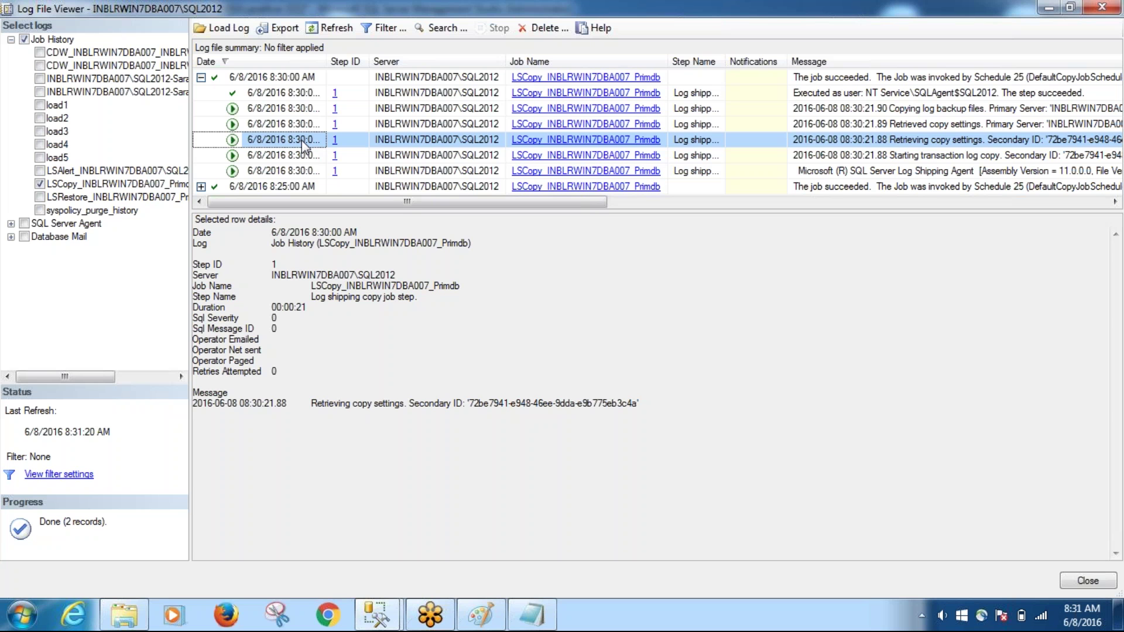
{"action": "left_click", "coordinate": [299, 125]}
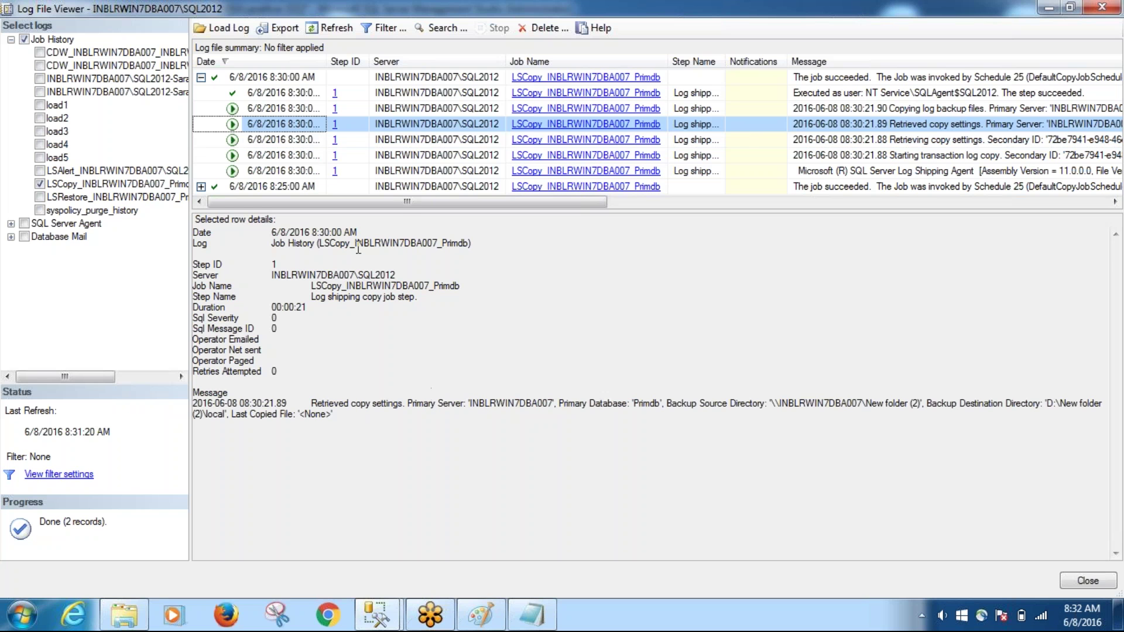
Collapse and re-expand the 8:30:00 AM copy run and step through its entries from the earliest to the one on copying log backup files.
{"action": "left_click", "coordinate": [201, 78]}
{"action": "left_click", "coordinate": [201, 78]}
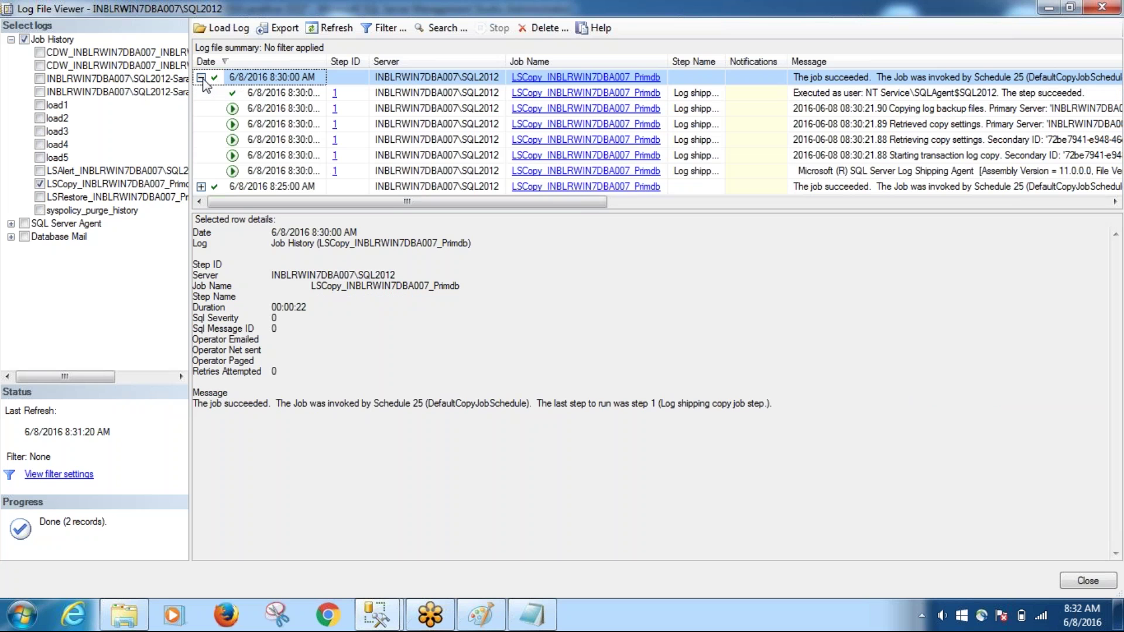
{"action": "left_click", "coordinate": [290, 171]}
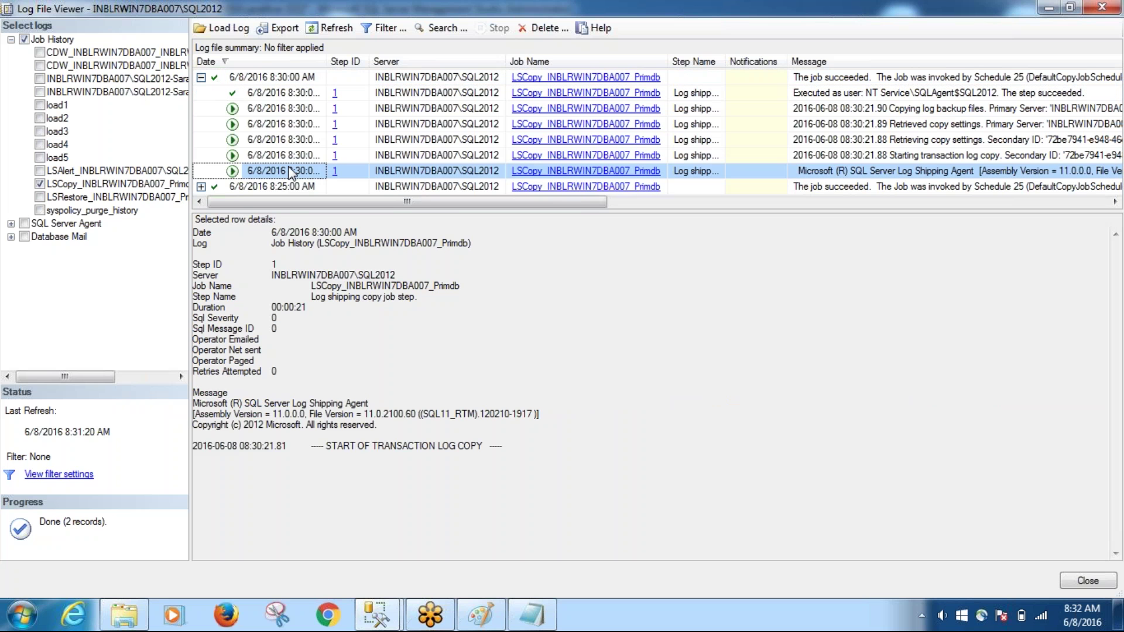
{"action": "key", "text": "Up"}
{"action": "key", "text": "Up"}
{"action": "key", "text": "Up"}
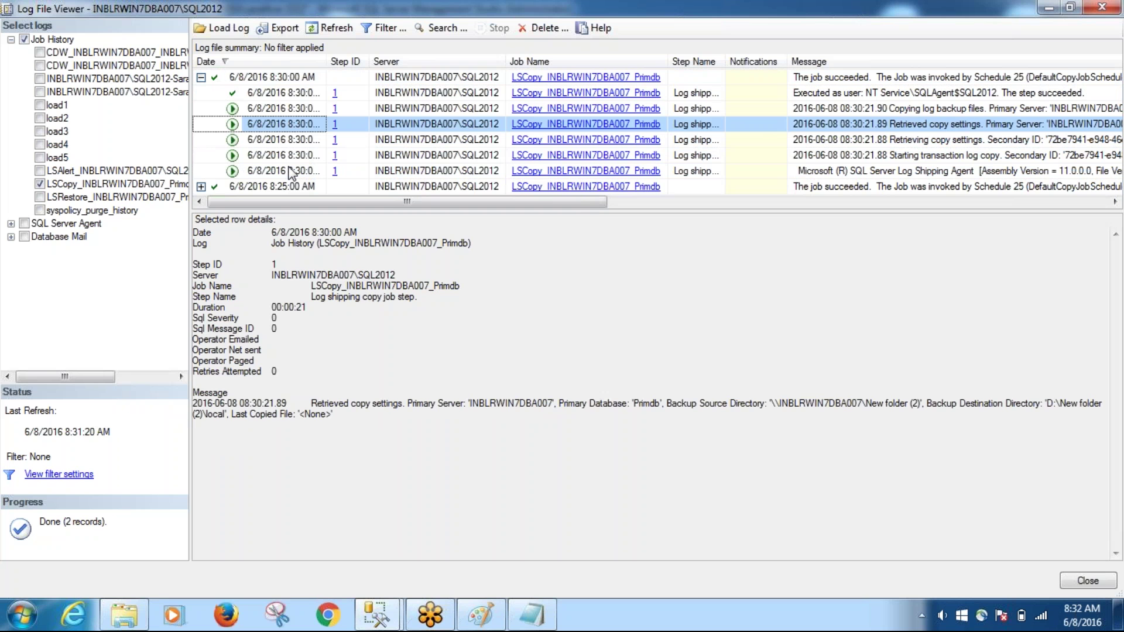
{"action": "key", "text": "Up"}
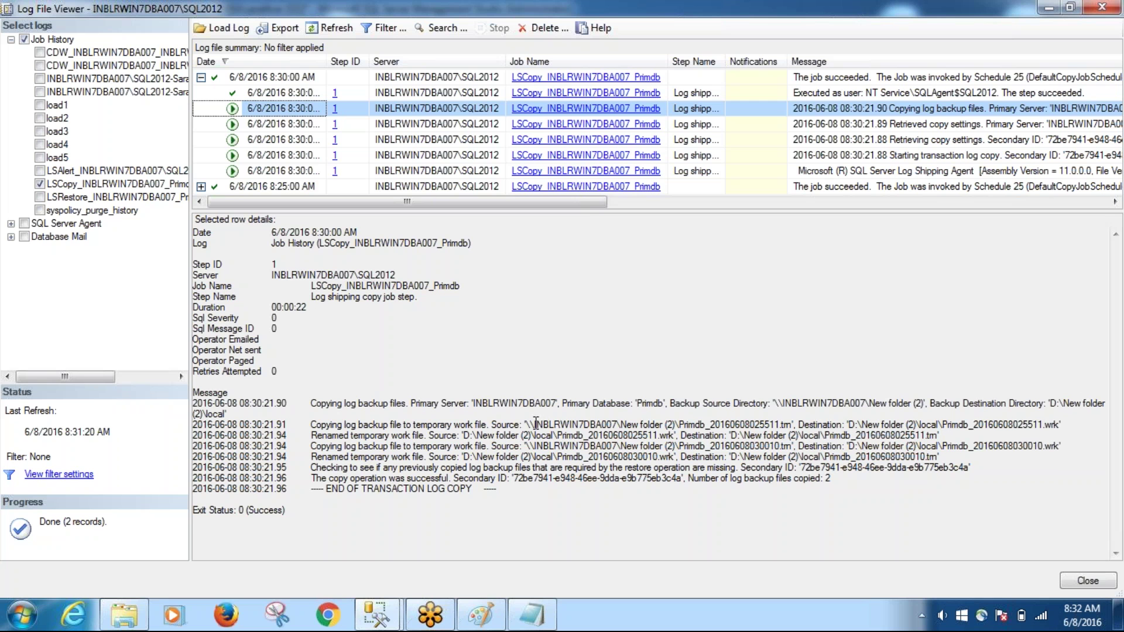
Highlight the source path, the D:\New folder (2)\local destination and the .wrk extension in the copy message.
{"action": "left_click_drag", "start_coordinate": [525, 424], "coordinate": [784, 426]}
{"action": "left_click", "coordinate": [853, 422]}
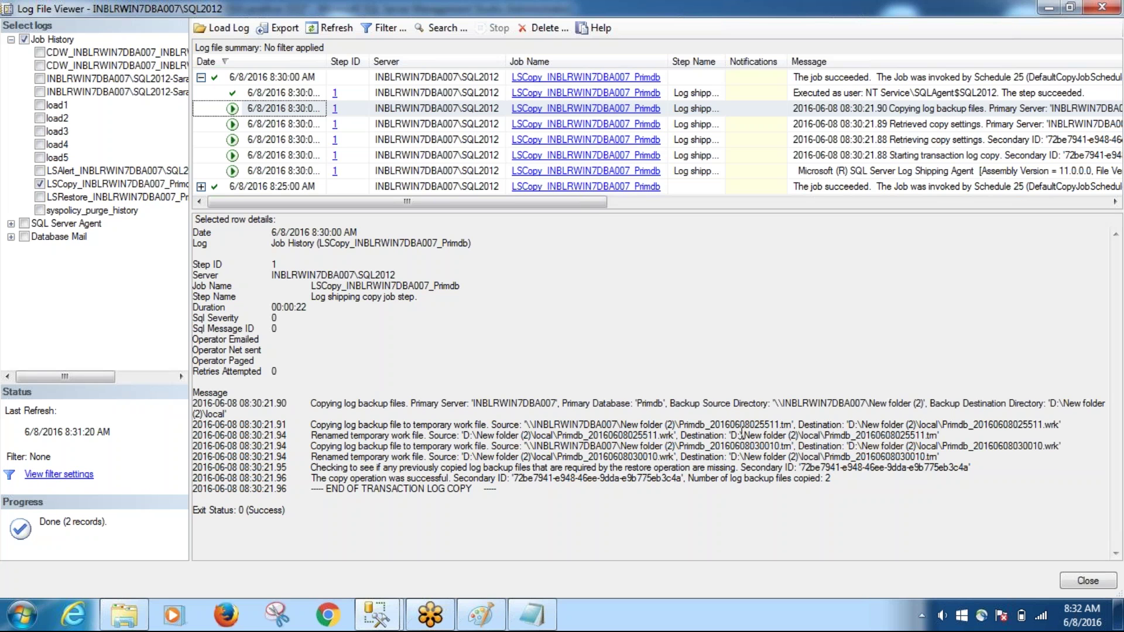
{"action": "left_click_drag", "start_coordinate": [731, 435], "coordinate": [824, 437]}
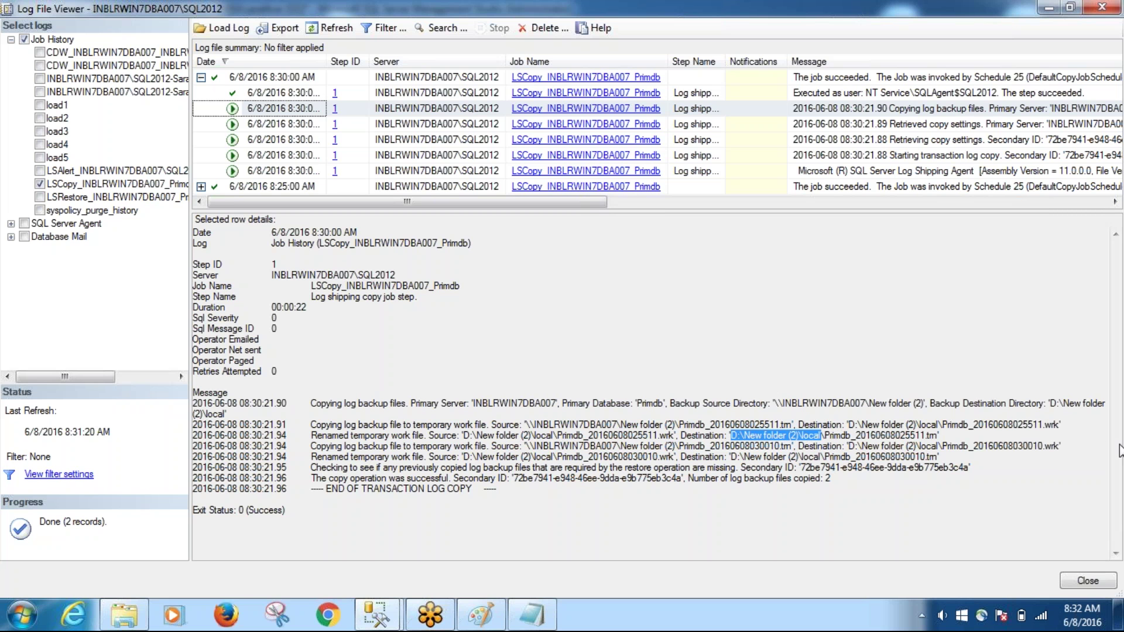
{"action": "left_click_drag", "start_coordinate": [1059, 431], "coordinate": [1043, 431]}
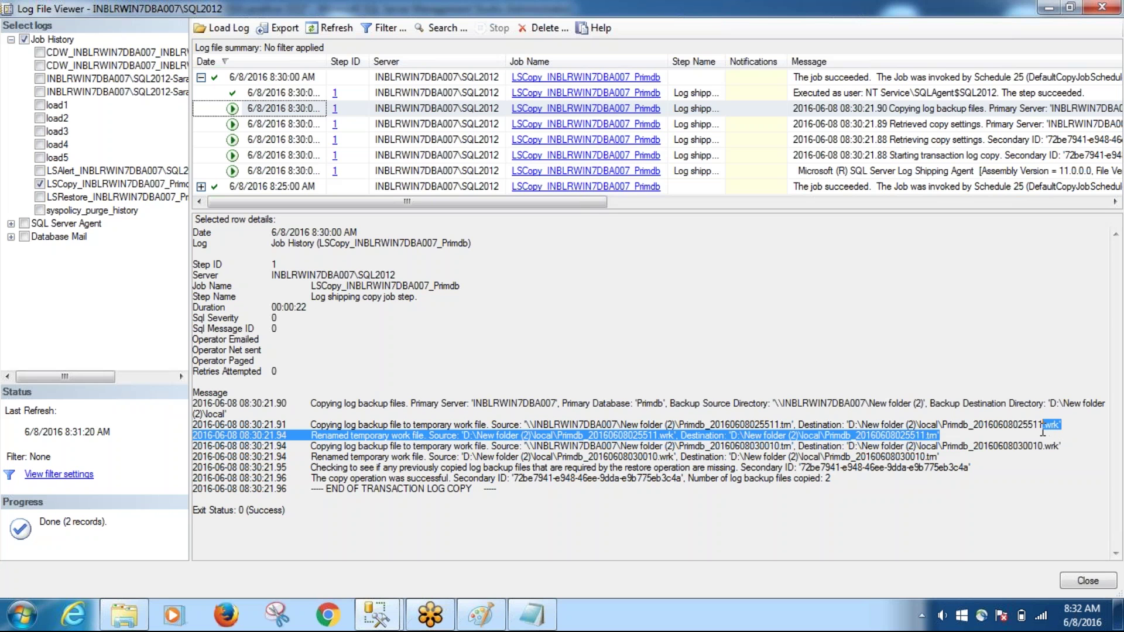
{"action": "left_click", "coordinate": [1038, 435]}
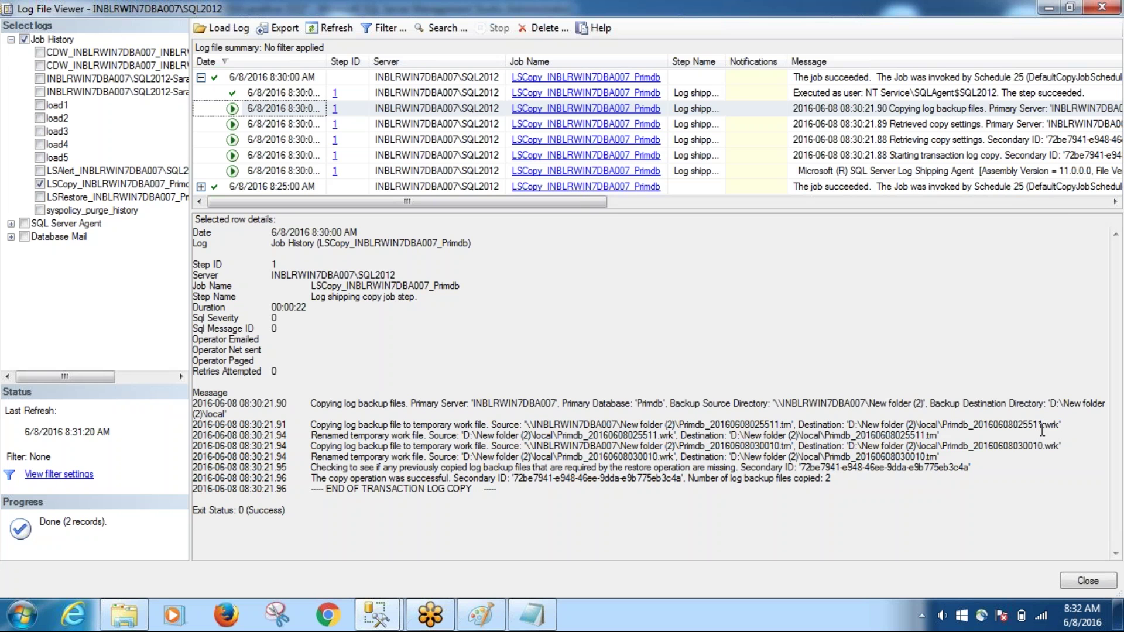
{"action": "left_click_drag", "start_coordinate": [1046, 427], "coordinate": [1059, 419]}
Switch to Paint to look at the copy and restore job diagram and return to the copy job history.
{"action": "left_click", "coordinate": [481, 615]}
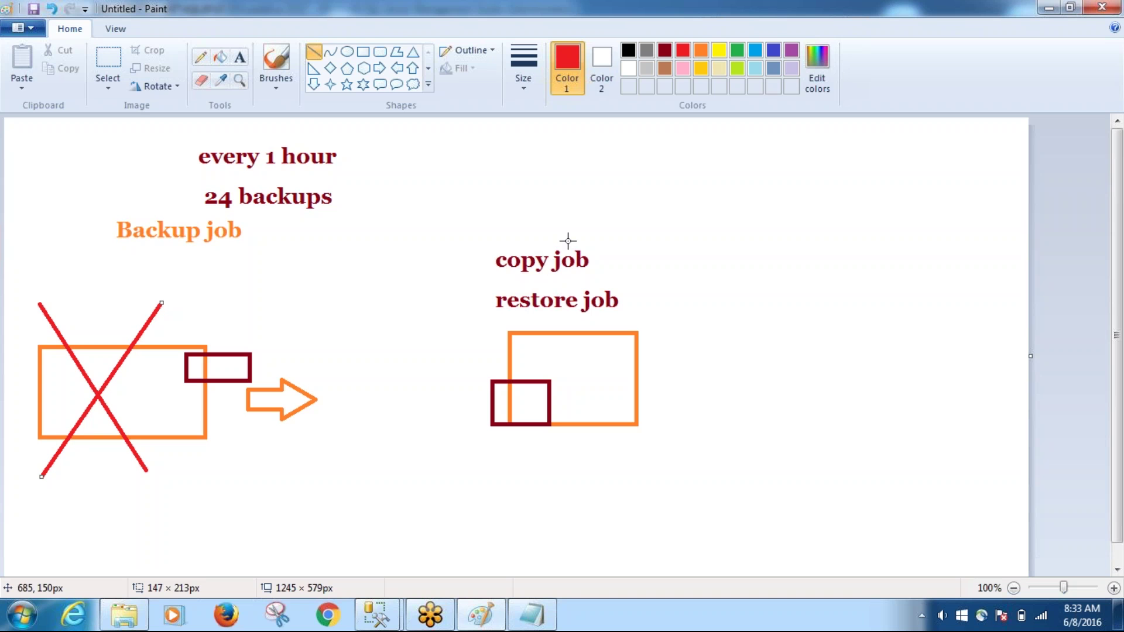
{"action": "left_click", "coordinate": [1049, 7]}
{"action": "left_click", "coordinate": [973, 456]}
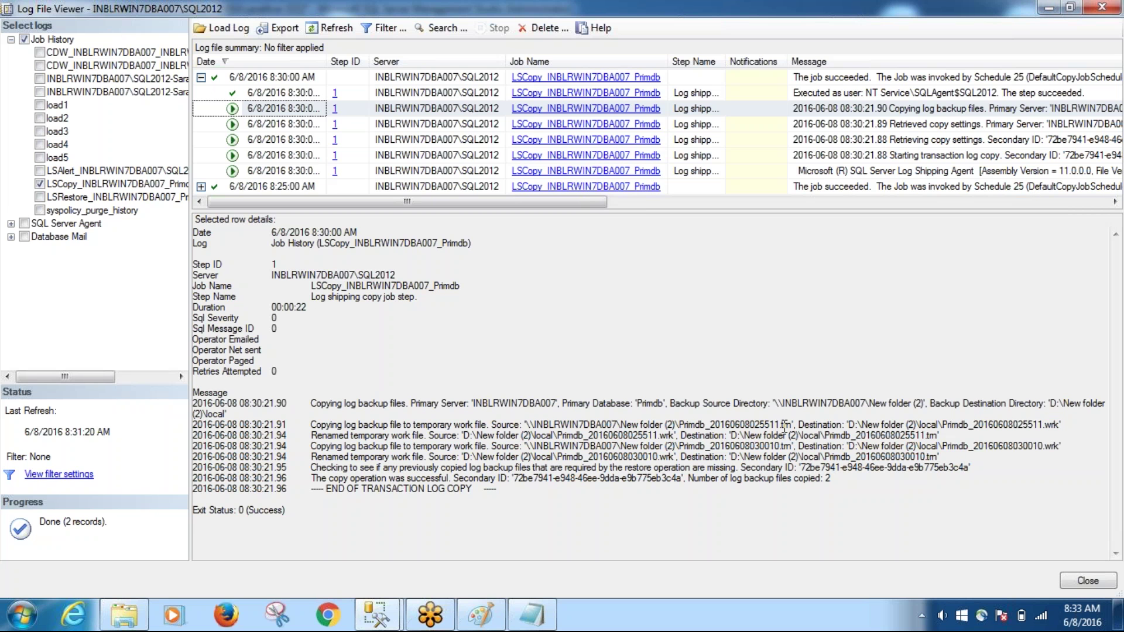
Highlight the source file's extension, the .wrk extension and the renamed file's full destination path in the first copied backup's messages.
{"action": "left_click_drag", "start_coordinate": [794, 424], "coordinate": [769, 424]}
{"action": "left_click_drag", "start_coordinate": [1060, 425], "coordinate": [1035, 429]}
{"action": "left_click", "coordinate": [939, 435]}
{"action": "left_click_drag", "start_coordinate": [939, 436], "coordinate": [731, 436]}
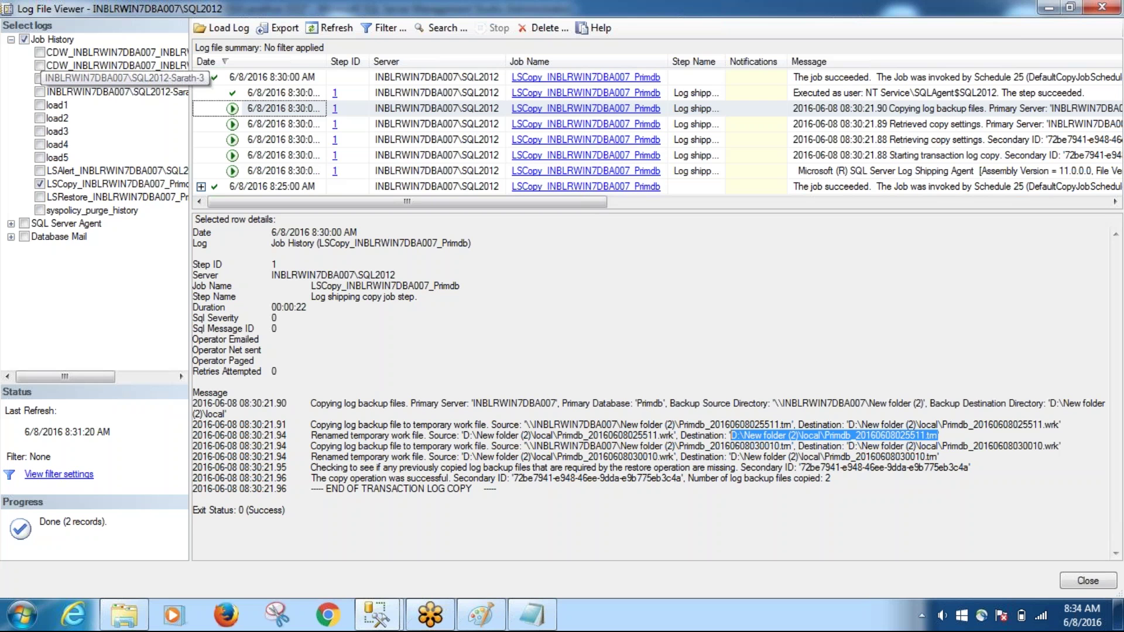
Collapse the 8:30:00 AM copy run, switch the job history to LSRestore_INBLRWIN7DBA007_Primdb and expand its 8:30:00 AM run.
{"action": "left_click", "coordinate": [201, 78]}
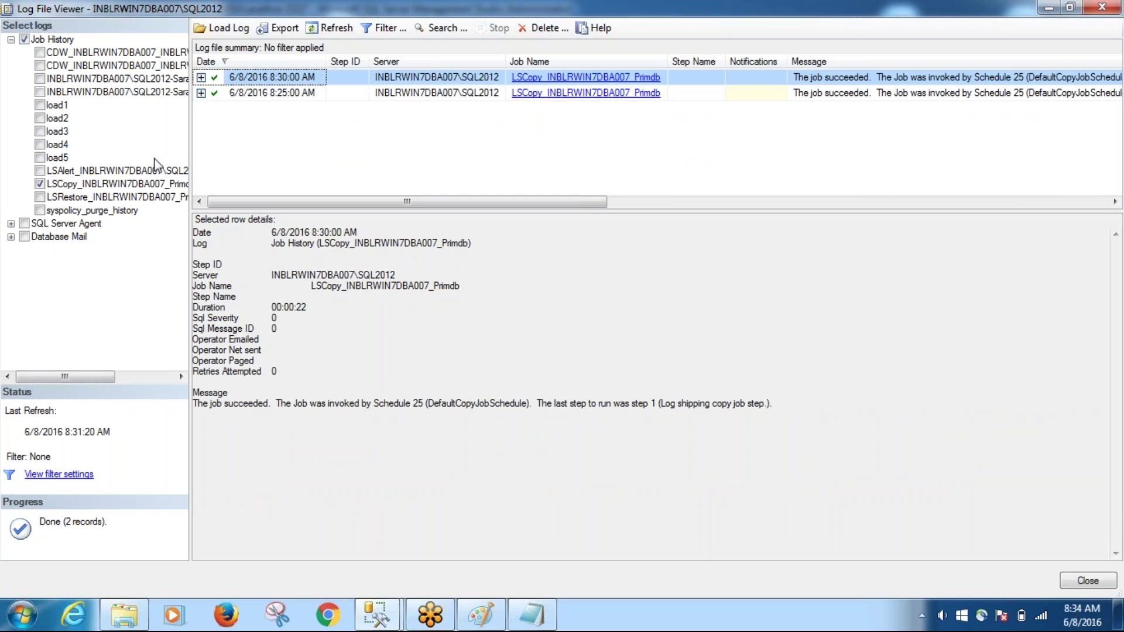
{"action": "left_click", "coordinate": [40, 183]}
{"action": "left_click", "coordinate": [40, 197]}
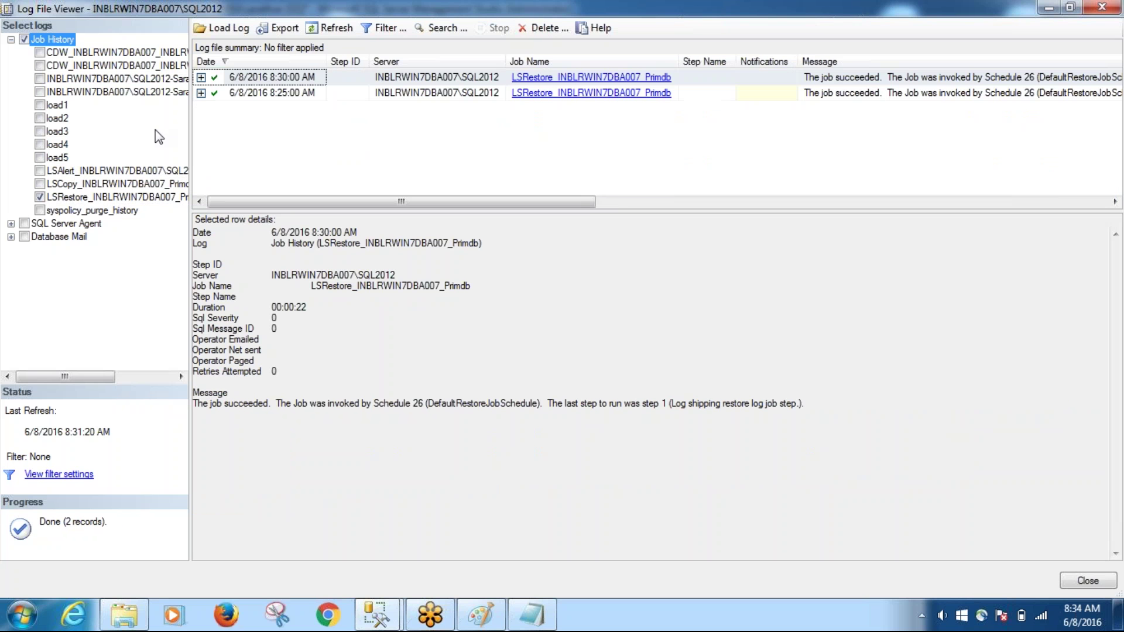
{"action": "left_click", "coordinate": [200, 77]}
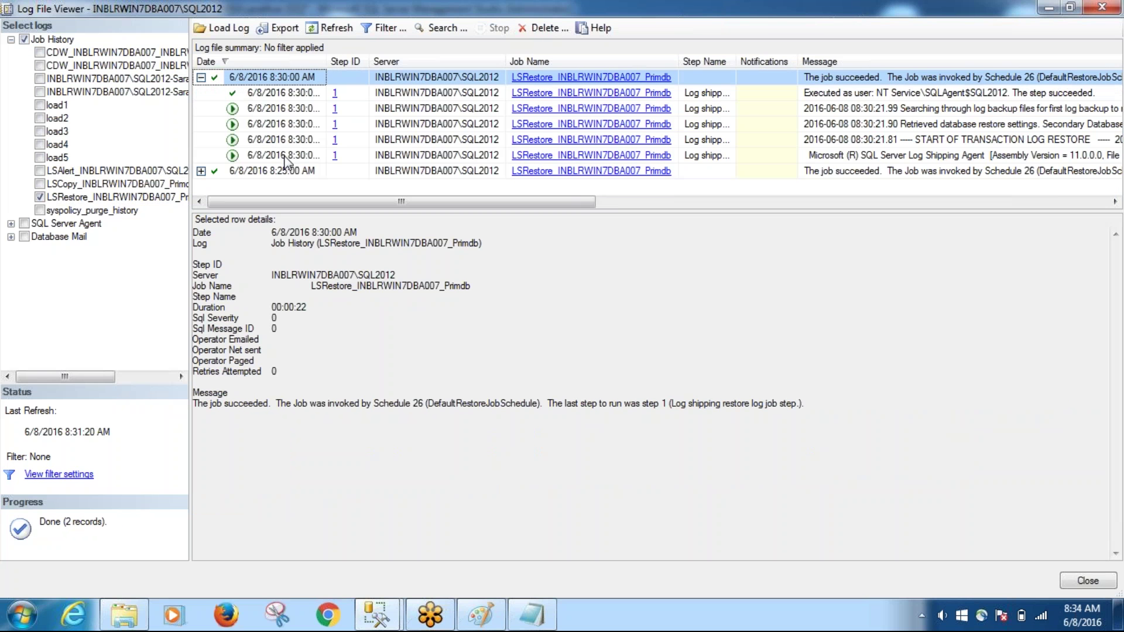
Step through the 8:30:00 AM restore run's entries from the earliest to the latest, ending back on the database restore settings.
{"action": "left_click", "coordinate": [286, 156]}
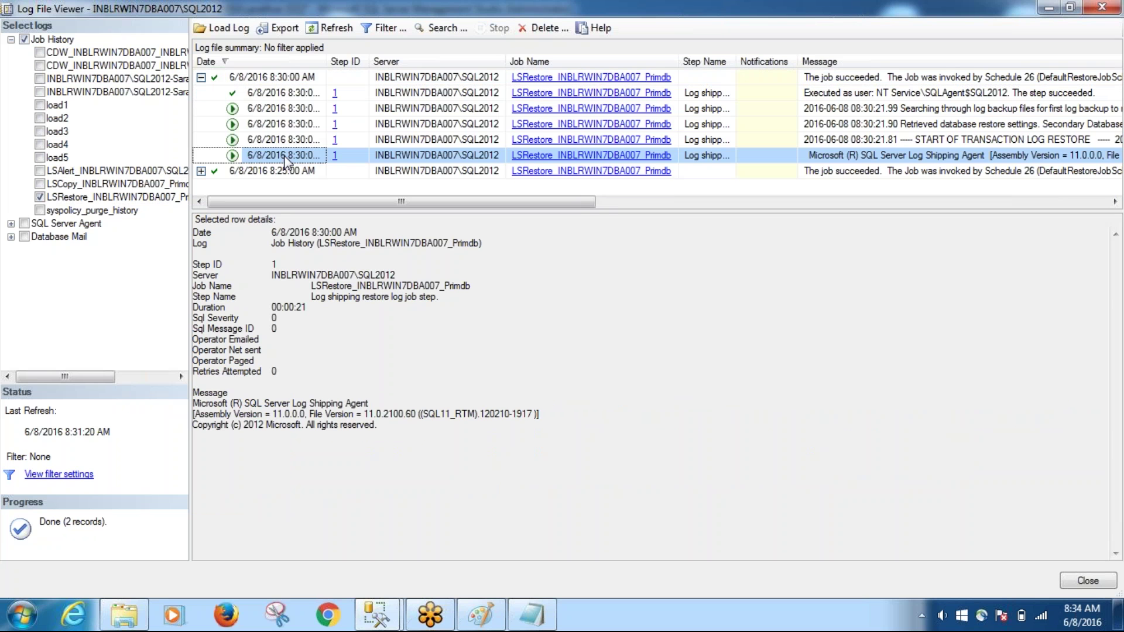
{"action": "key", "text": "Up"}
{"action": "key", "text": "Up"}
{"action": "key", "text": "Up"}
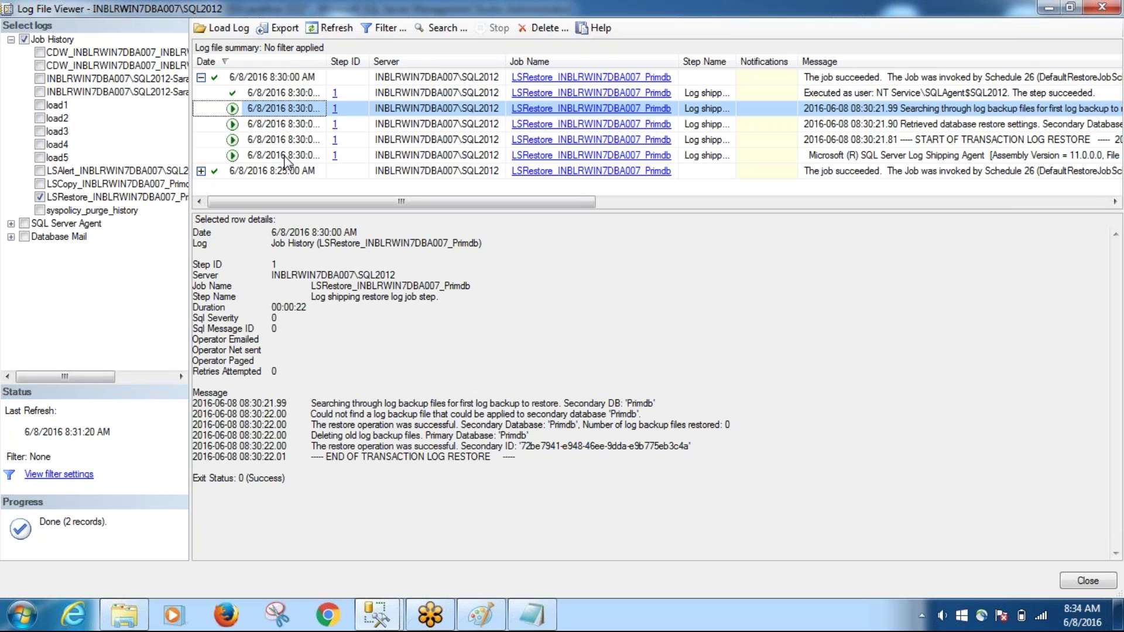
{"action": "key", "text": "Up"}
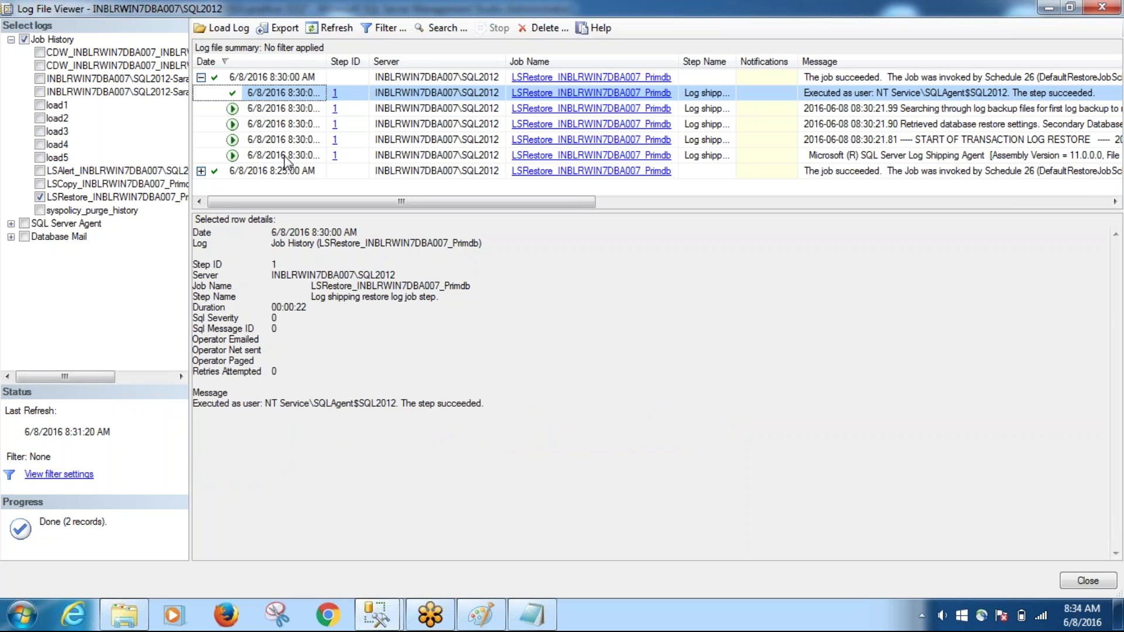
{"action": "key", "text": "Down"}
{"action": "key", "text": "Down"}
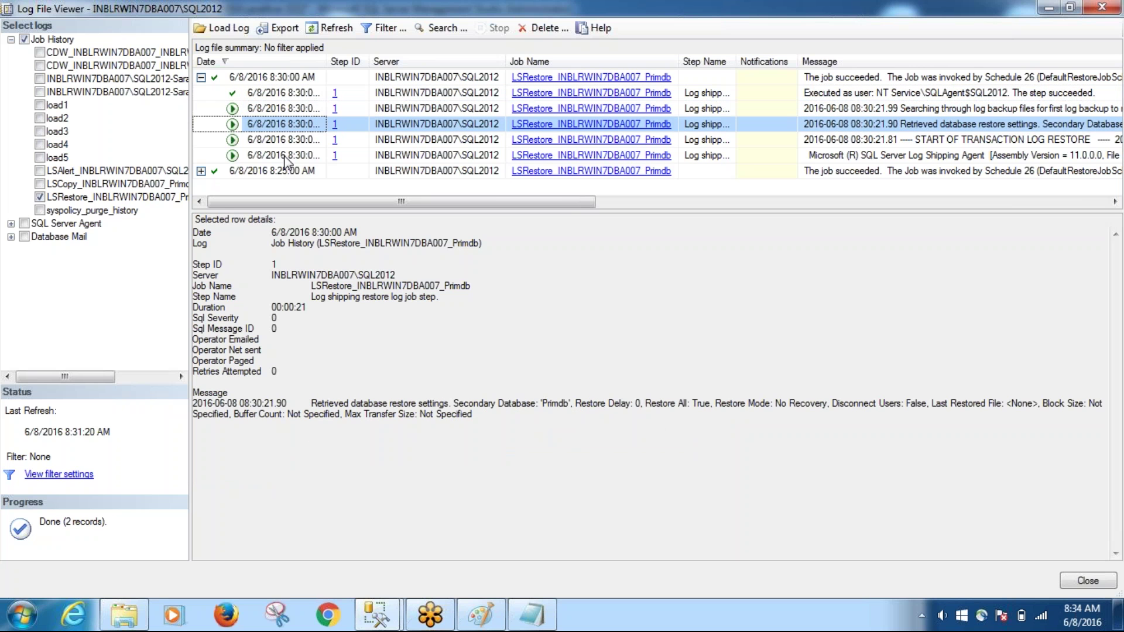
Minimize the log viewer, switch to File Explorer, look at the Primdb log backups in New folder (2) and widen the file type column.
{"action": "left_click", "coordinate": [1049, 7]}
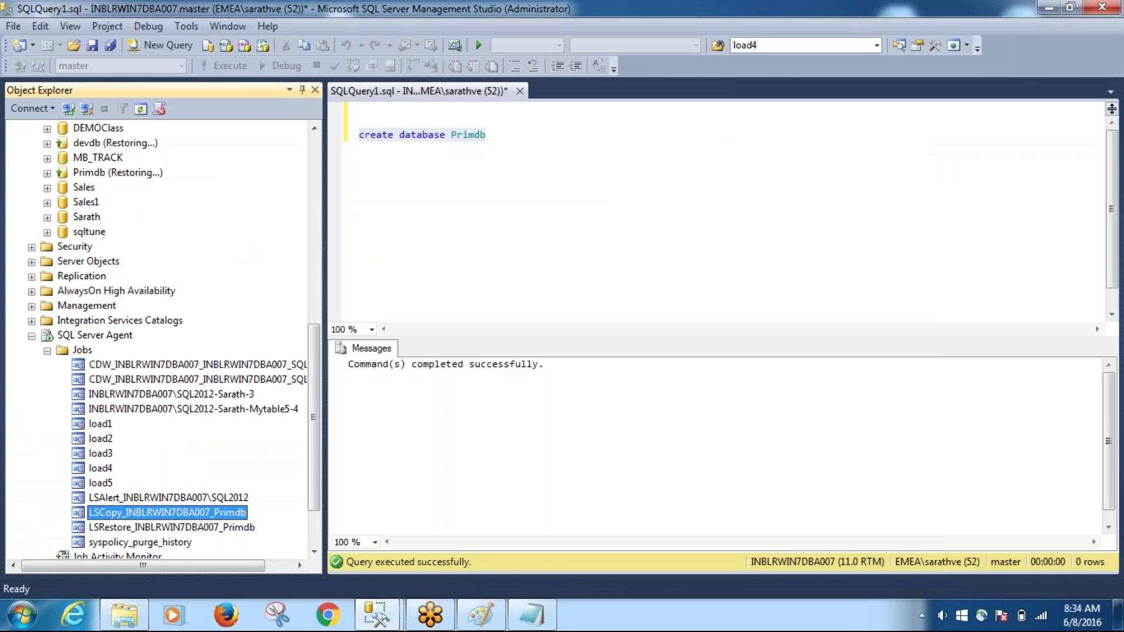
{"action": "left_click", "coordinate": [129, 625]}
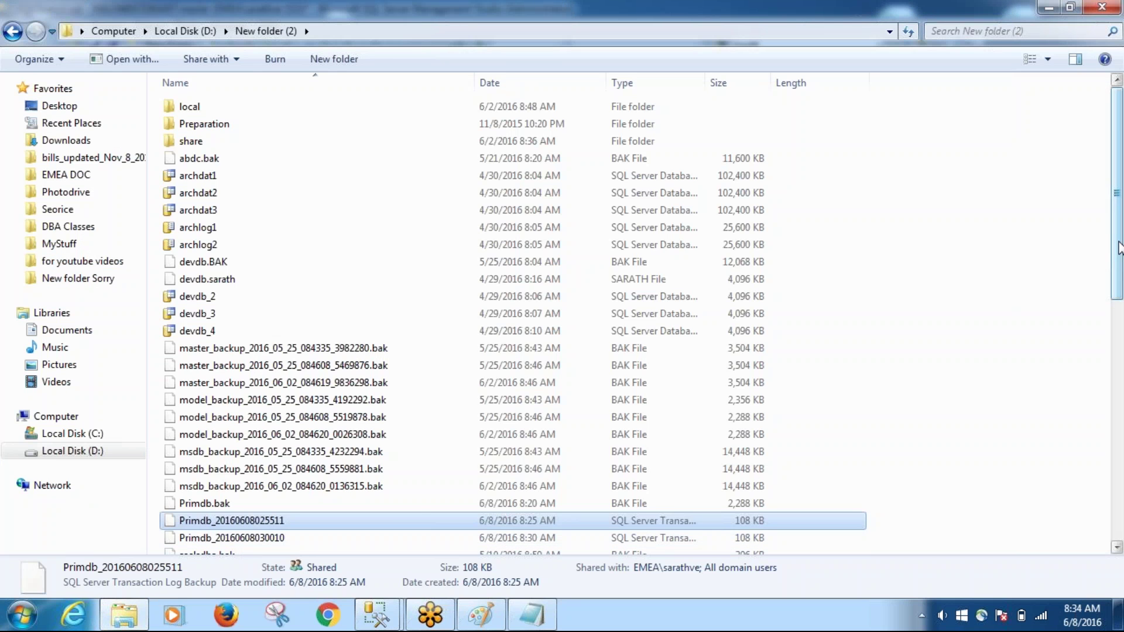
{"action": "scroll", "coordinate": [841, 280], "scroll_direction": "down", "scroll_amount": 3}
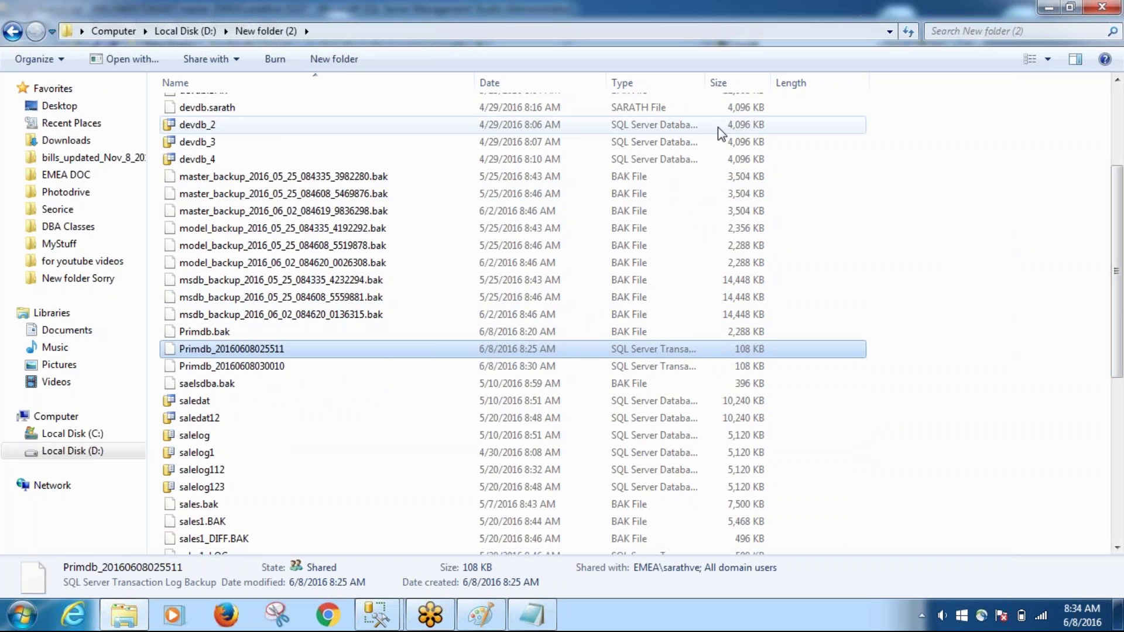
{"action": "double_click", "coordinate": [705, 83]}
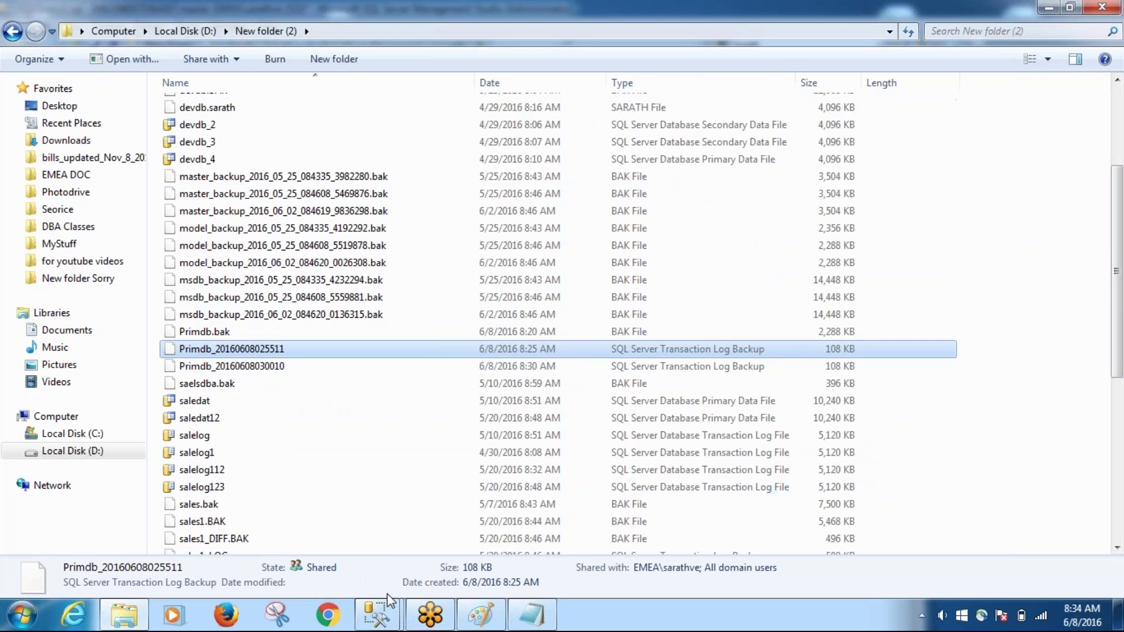
Return to the Log File Viewer and replace the restore job's history with the LSCopy_INBLRWIN7DBA007_Primdb history to check its 8:30:00 AM run.
{"action": "left_click", "coordinate": [377, 614]}
{"action": "left_click", "coordinate": [461, 567]}
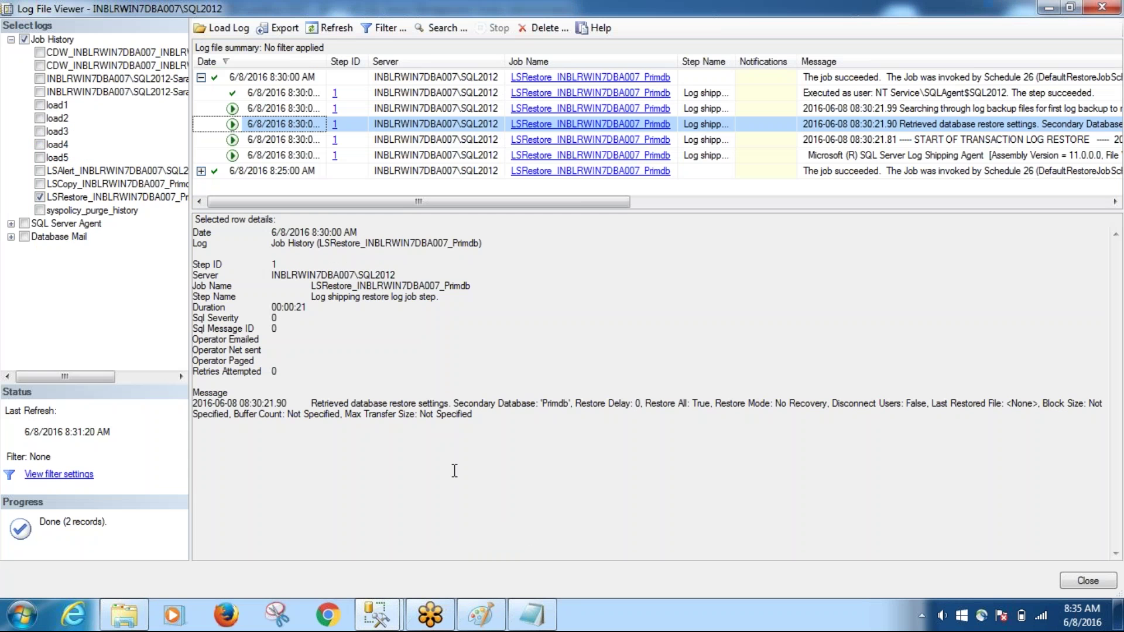
{"action": "double_click", "coordinate": [210, 82]}
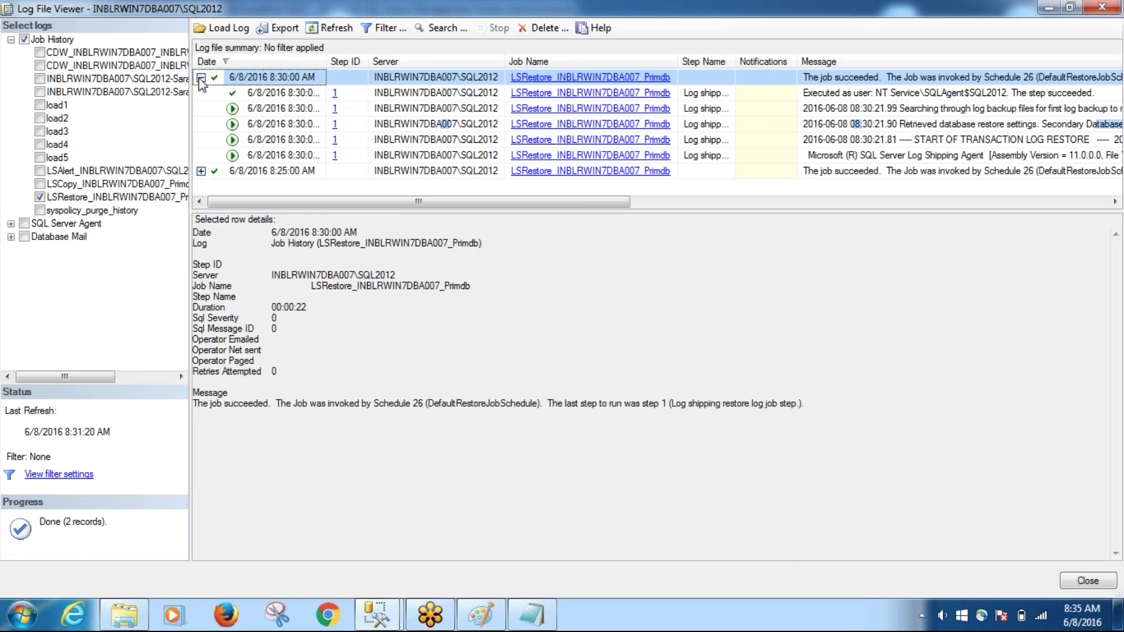
{"action": "left_click", "coordinate": [39, 197]}
{"action": "left_click", "coordinate": [40, 184]}
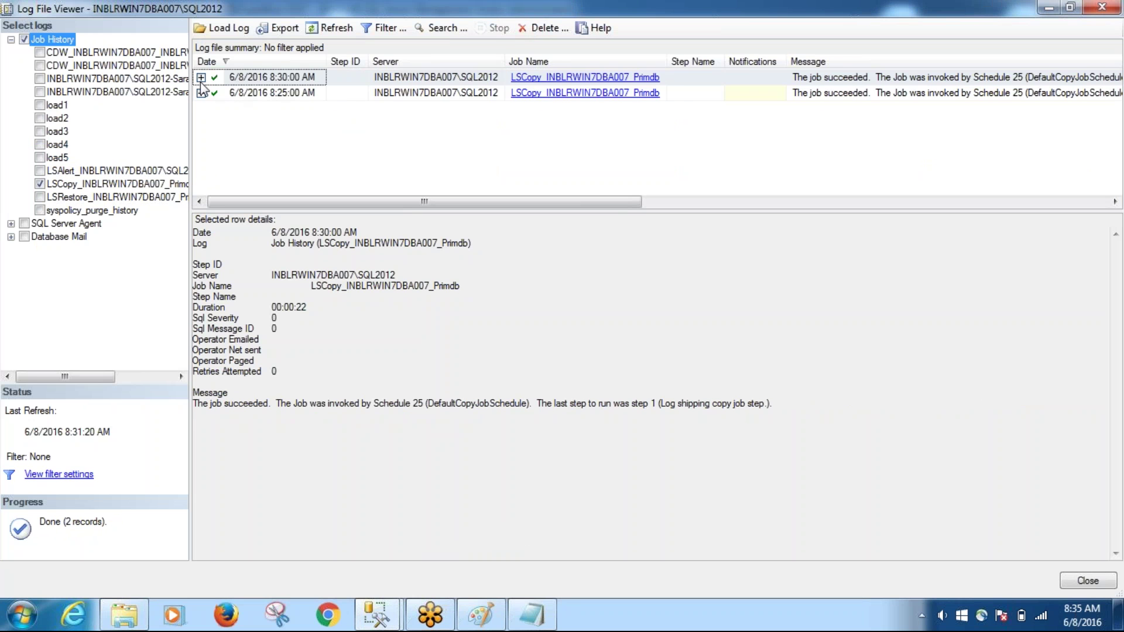
{"action": "double_click", "coordinate": [203, 81]}
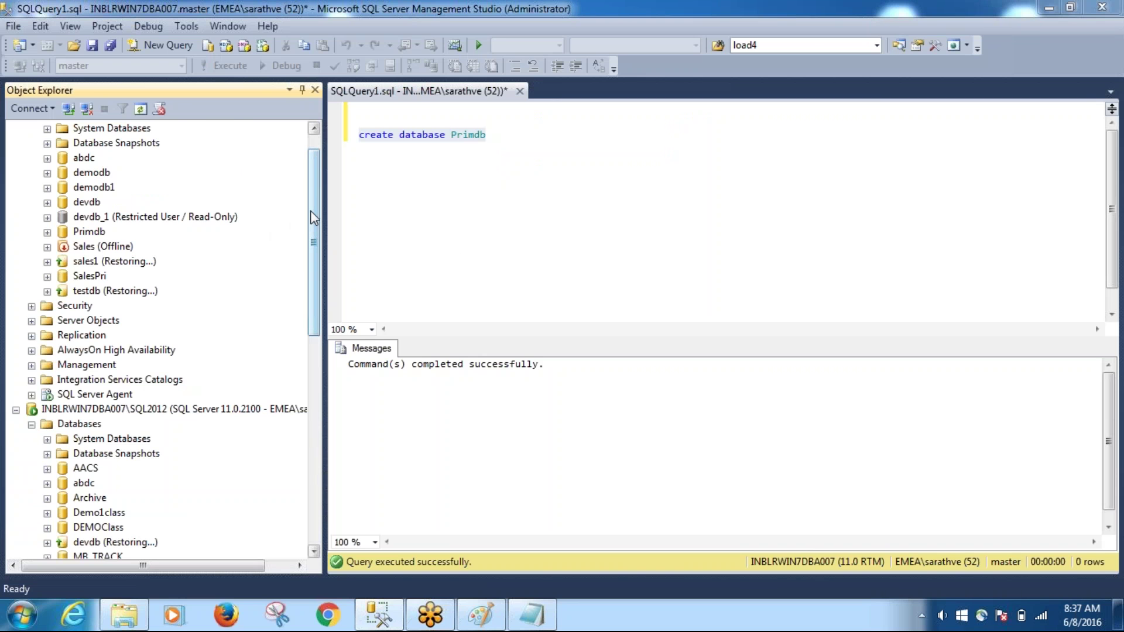
View a fresh history of the LSCopy_INBLRWIN7DBA007_Primdb job on the secondary instance and close it.
{"action": "scroll", "coordinate": [316, 185], "scroll_direction": "up", "scroll_amount": 1}
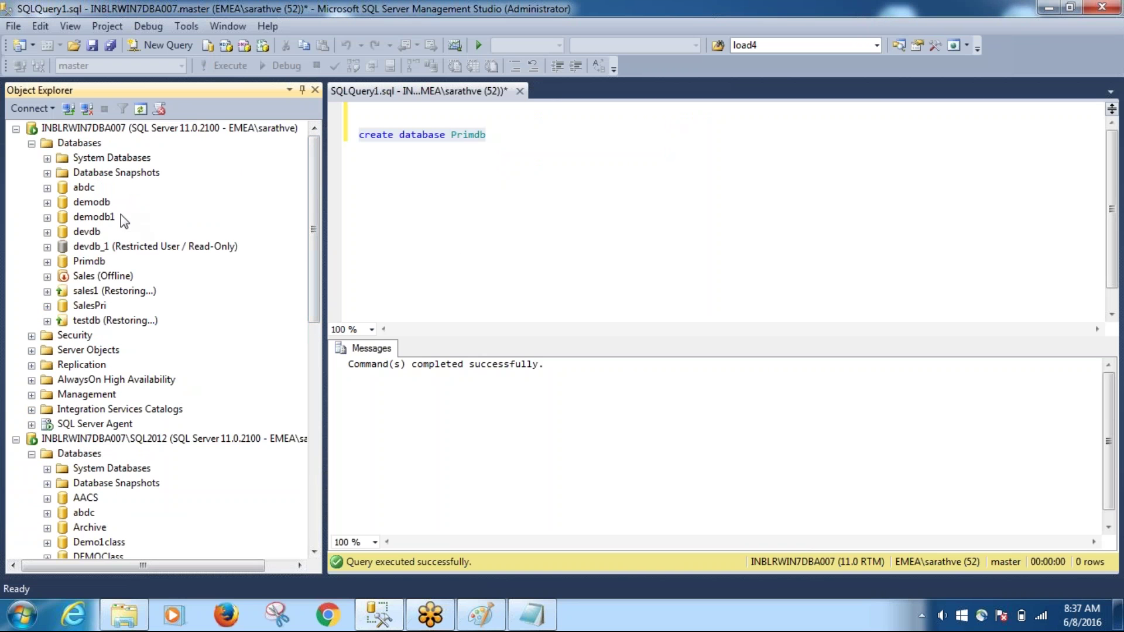
{"action": "left_click_drag", "start_coordinate": [311, 220], "coordinate": [310, 384]}
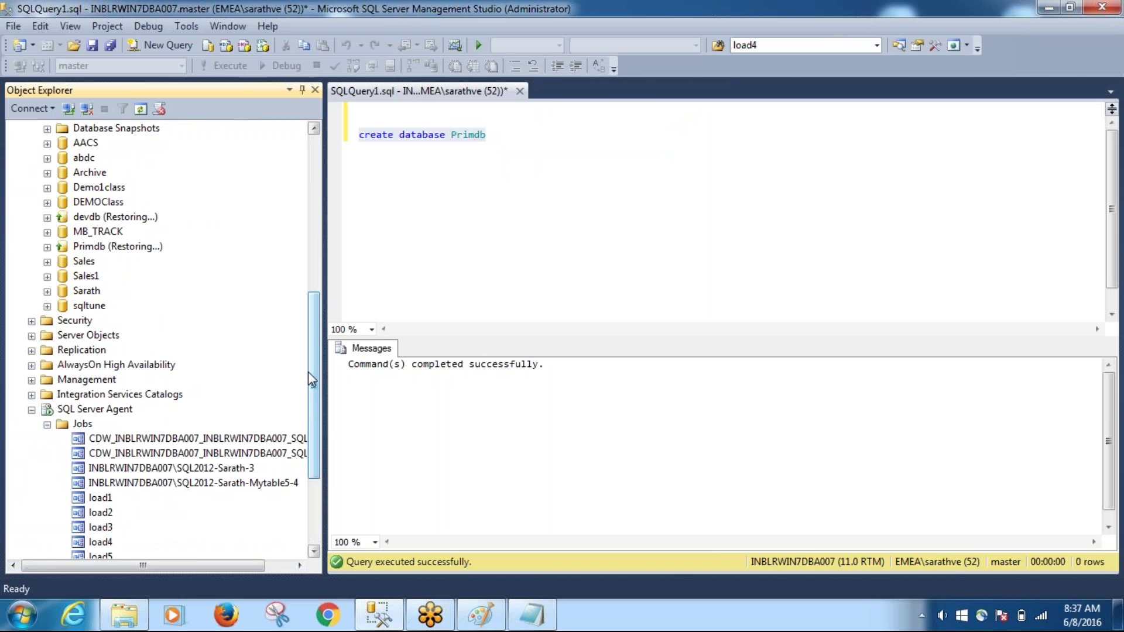
{"action": "left_click_drag", "start_coordinate": [315, 371], "coordinate": [315, 436]}
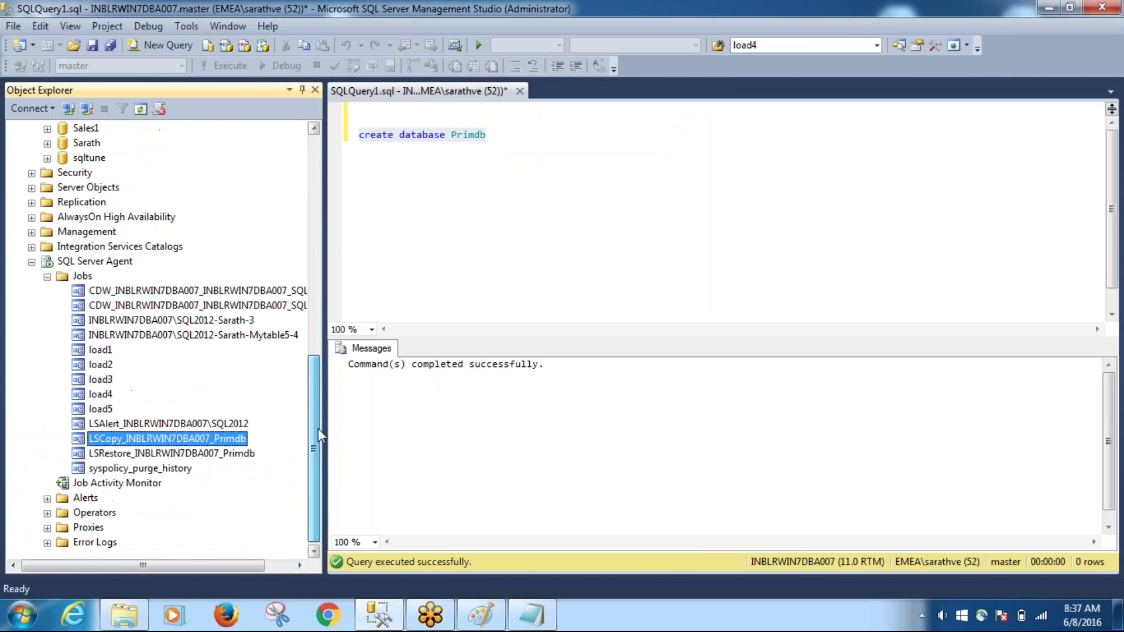
{"action": "right_click", "coordinate": [199, 433]}
{"action": "left_click", "coordinate": [228, 420]}
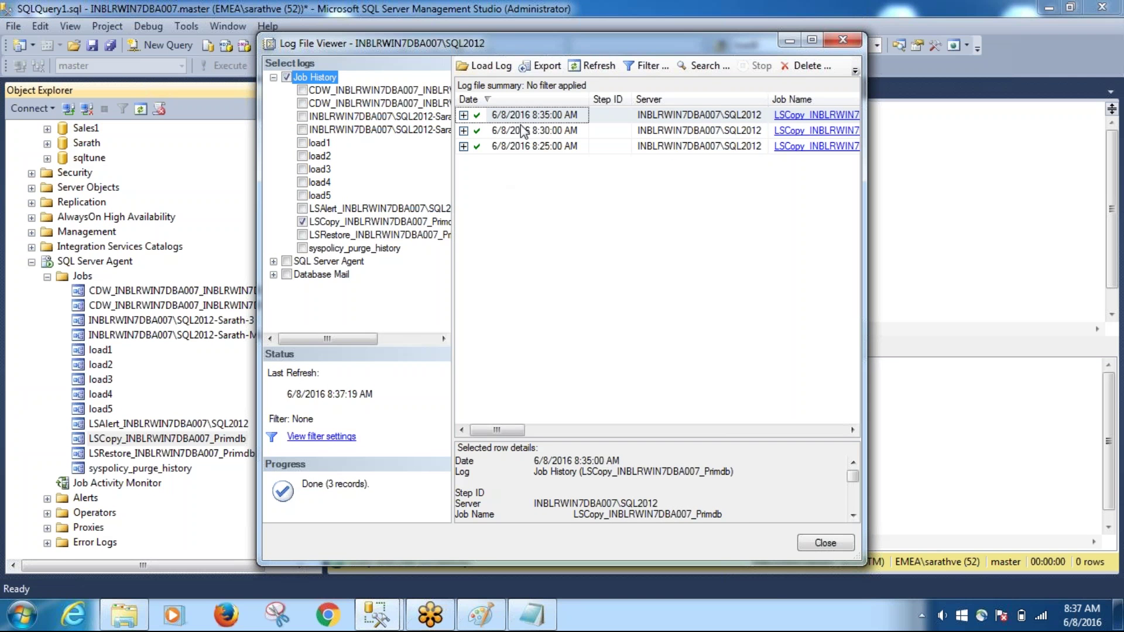
{"action": "left_click", "coordinate": [842, 42]}
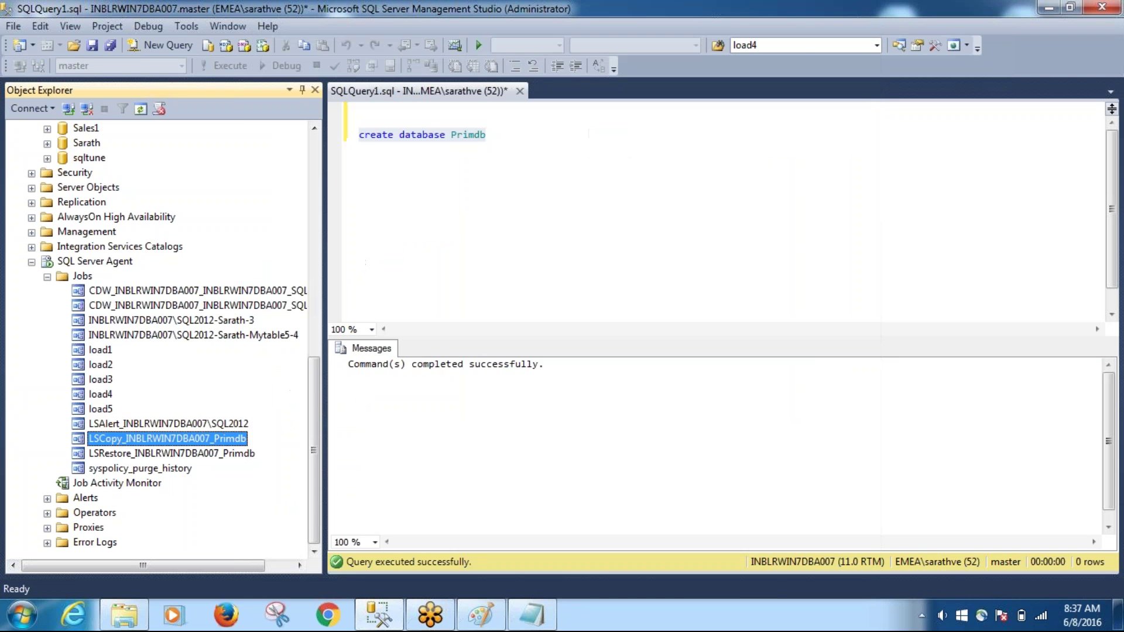
Open the history of the LSRestore_INBLRWIN7DBA007_Primdb job in a maximized window and enlarge its row details area.
{"action": "left_click", "coordinate": [234, 454]}
{"action": "right_click", "coordinate": [233, 455]}
{"action": "left_click", "coordinate": [265, 423]}
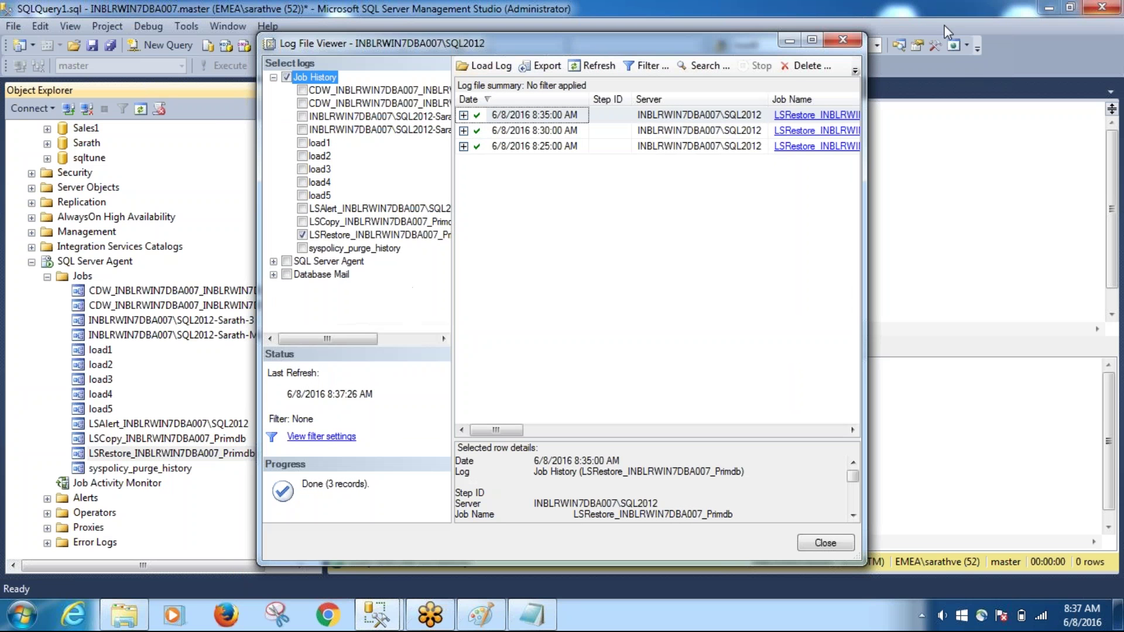
{"action": "left_click", "coordinate": [812, 40]}
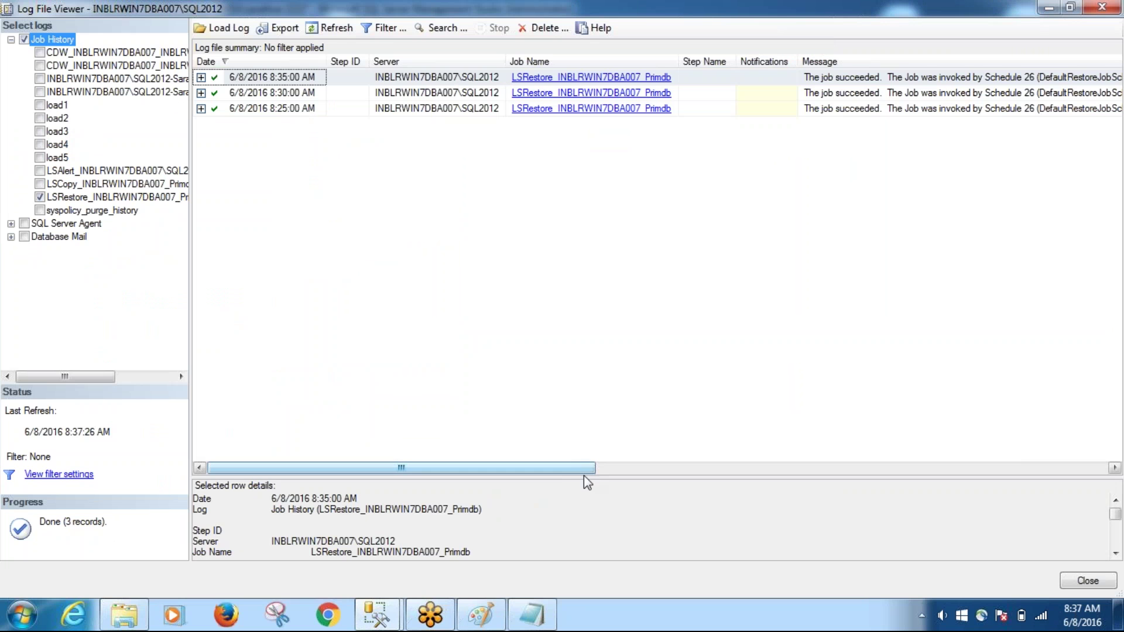
{"action": "left_click_drag", "start_coordinate": [586, 479], "coordinate": [562, 191]}
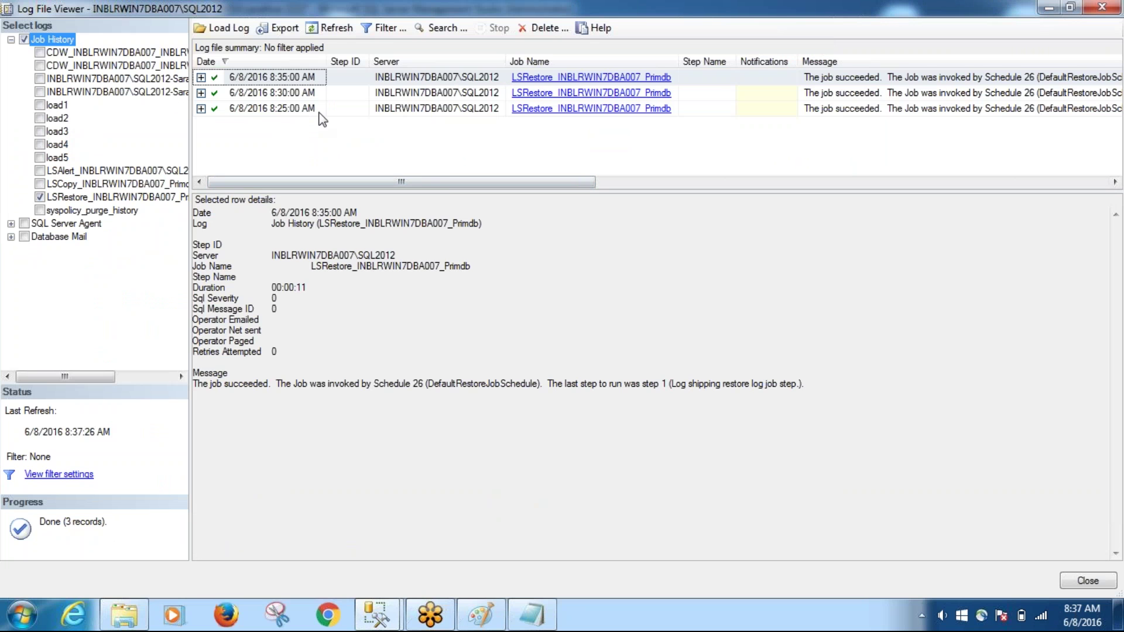
Expand the 8:35:00 AM restore run and step down through its entries to the one on retrieved common restore settings.
{"action": "left_click", "coordinate": [201, 77]}
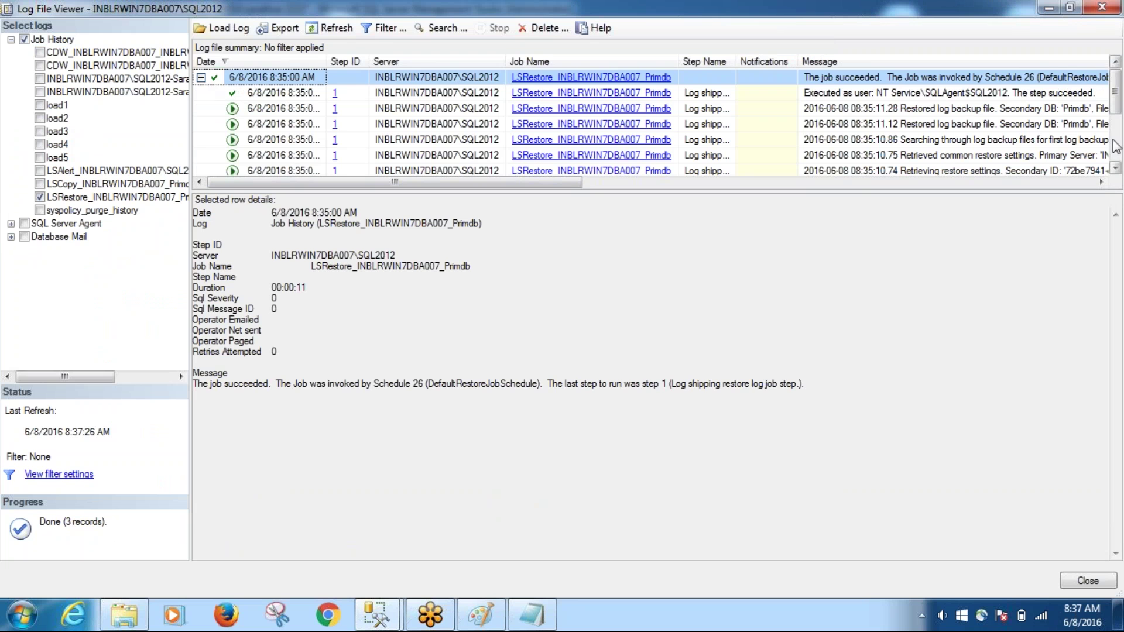
{"action": "key", "text": "Down"}
{"action": "key", "text": "Down"}
{"action": "key", "text": "Down"}
{"action": "key", "text": "Down"}
{"action": "key", "text": "Down"}
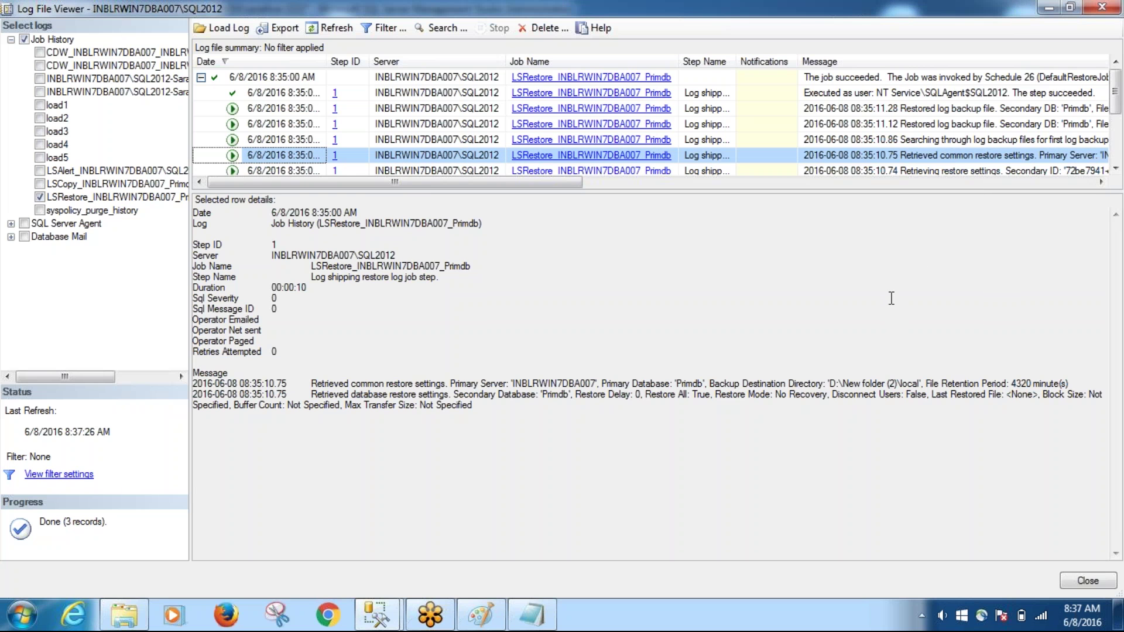
{"action": "key", "text": "Down"}
{"action": "key", "text": "Up"}
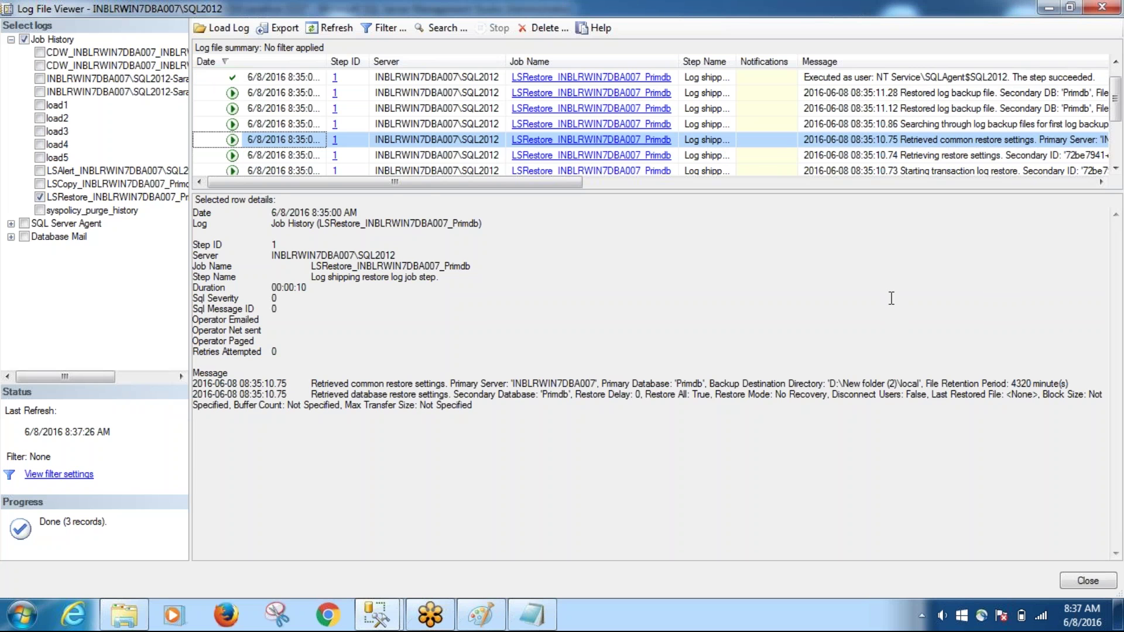
Review the 8:35:00 AM entries on the backup file search, the restored log backups and the final step result, and close the history.
{"action": "key", "text": "Up"}
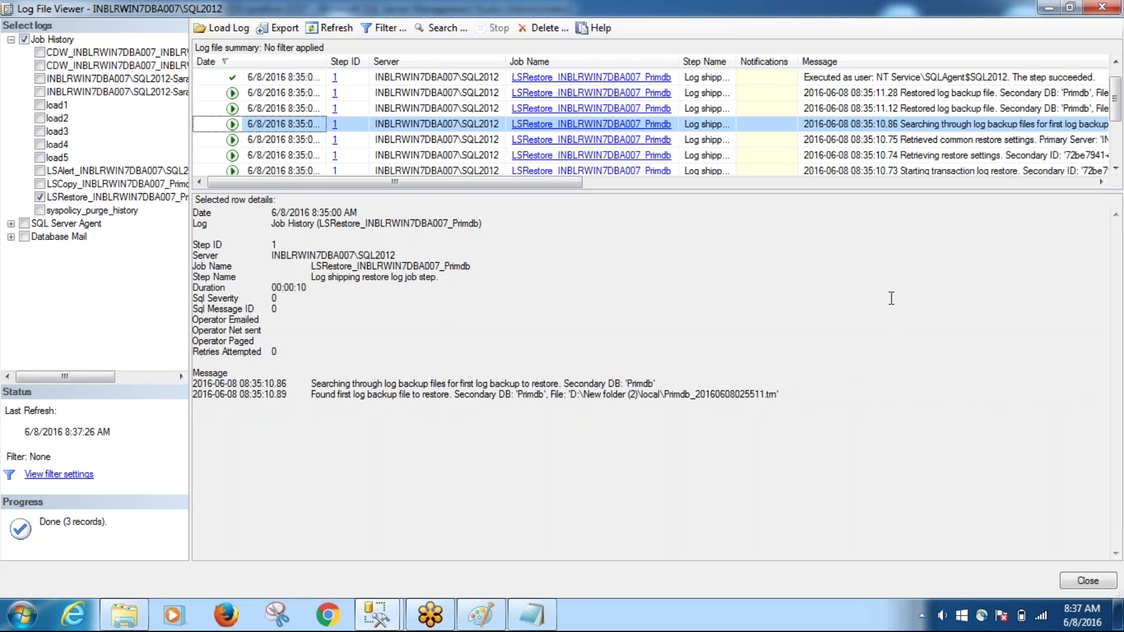
{"action": "key", "text": "Up"}
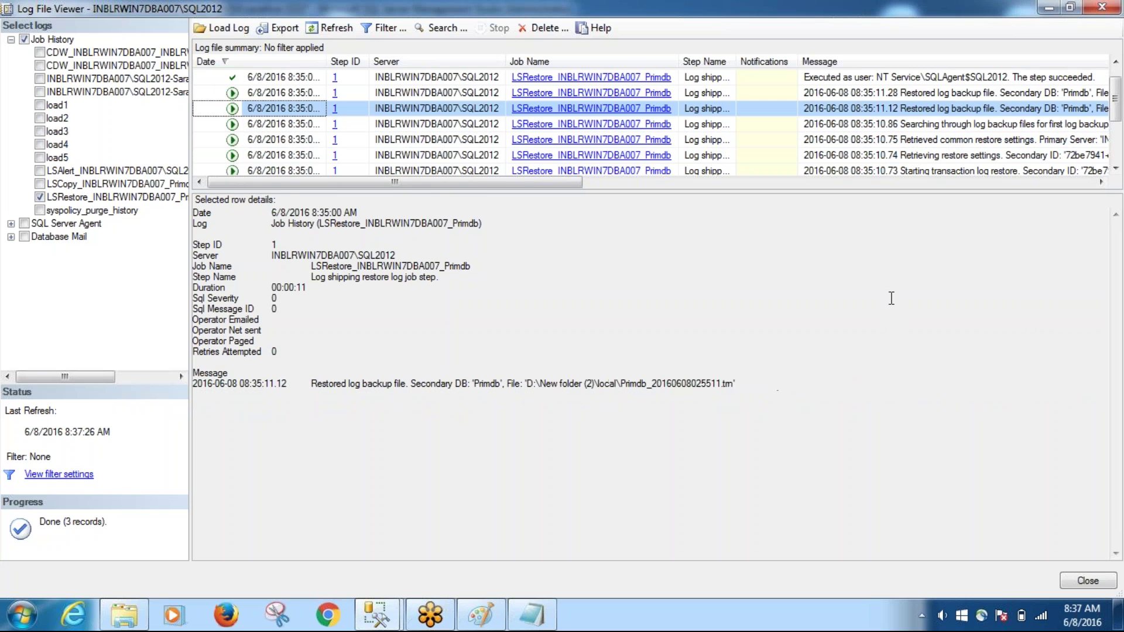
{"action": "key", "text": "Up"}
{"action": "key", "text": "Up"}
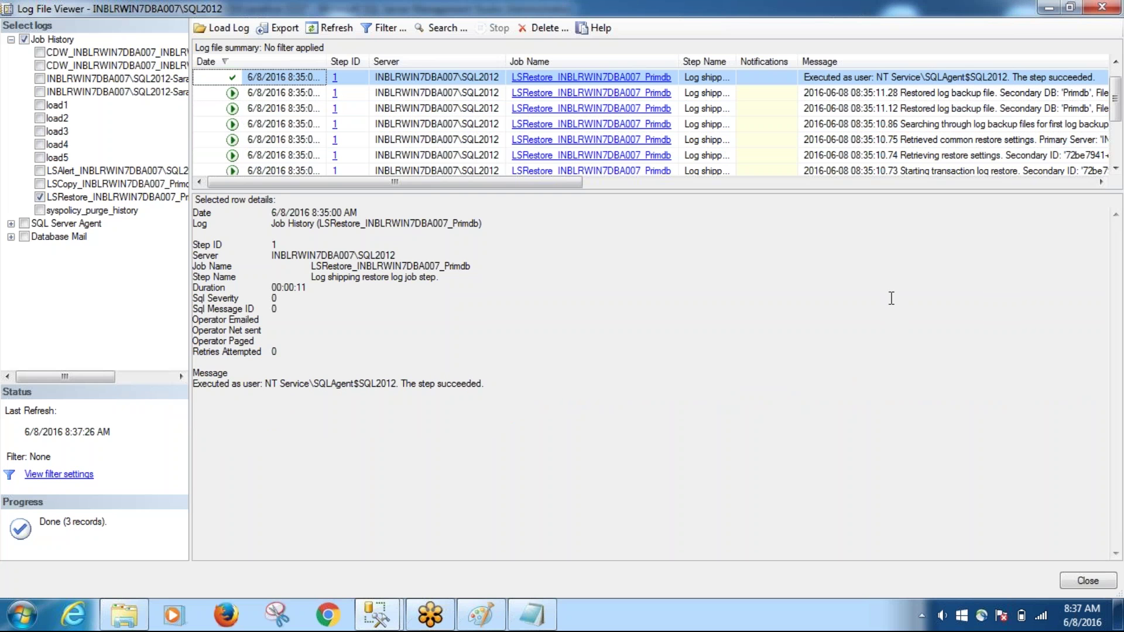
{"action": "left_click", "coordinate": [1113, 10]}
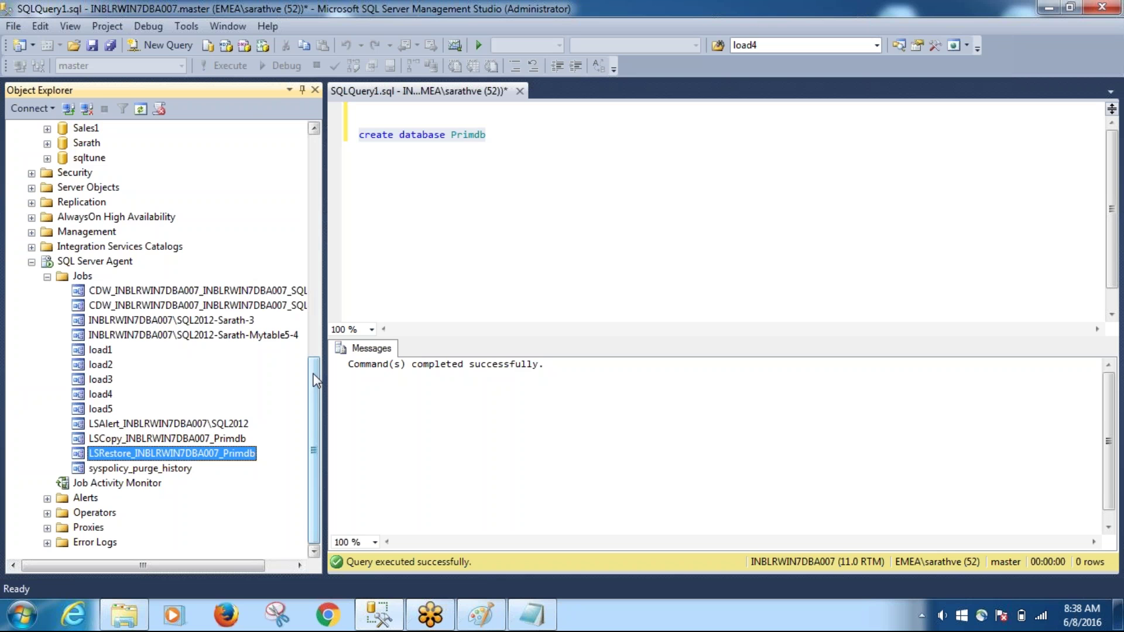
Open the properties of Primdb on the primary instance and view its Transaction Log Shipping page.
{"action": "scroll", "coordinate": [339, 259], "scroll_direction": "up", "scroll_amount": 8}
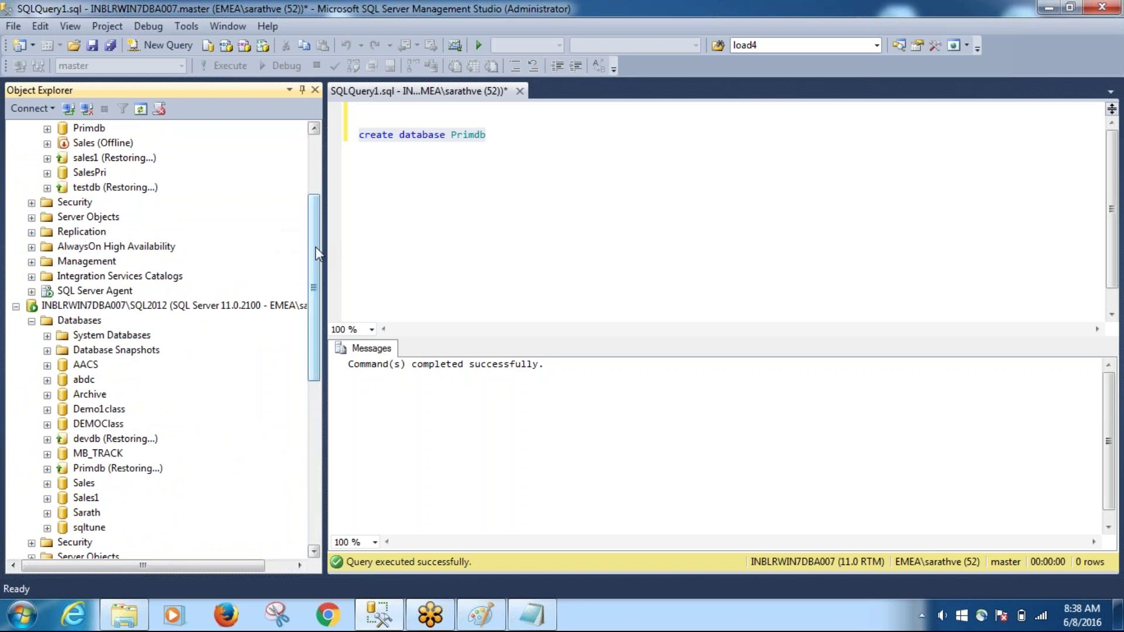
{"action": "scroll", "coordinate": [315, 247], "scroll_direction": "up", "scroll_amount": 3}
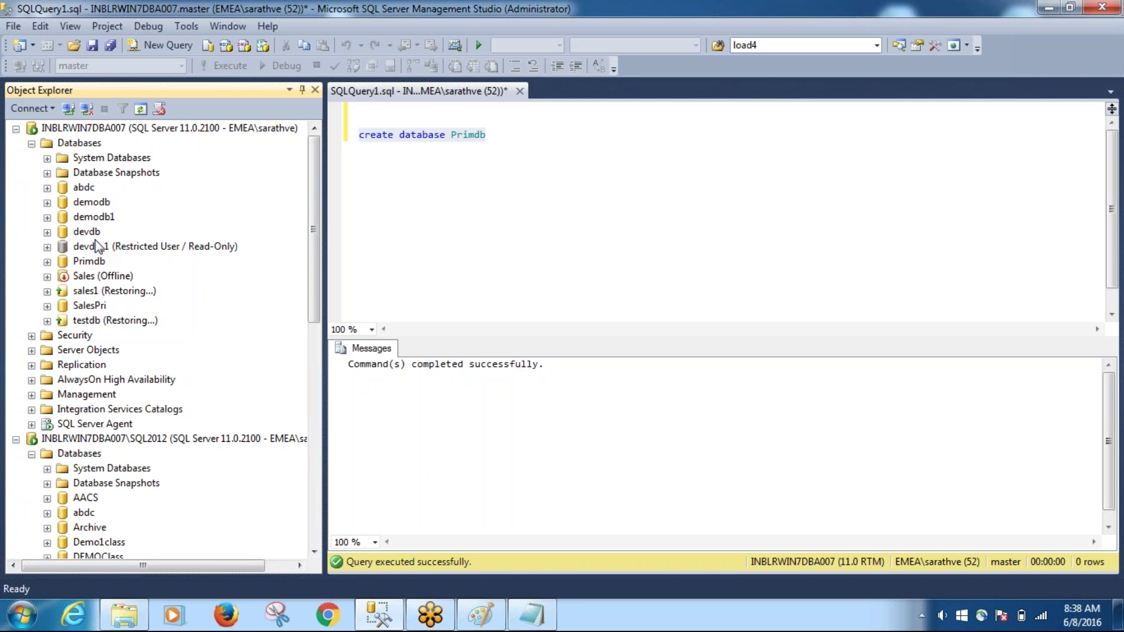
{"action": "right_click", "coordinate": [101, 264]}
{"action": "left_click", "coordinate": [200, 499]}
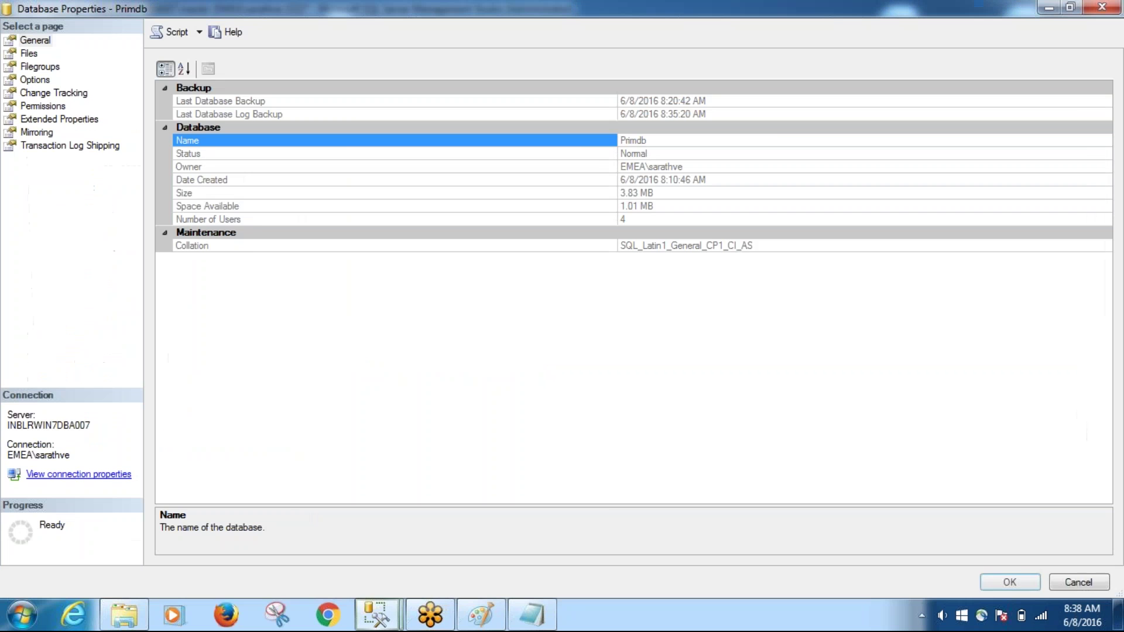
{"action": "left_click", "coordinate": [70, 145]}
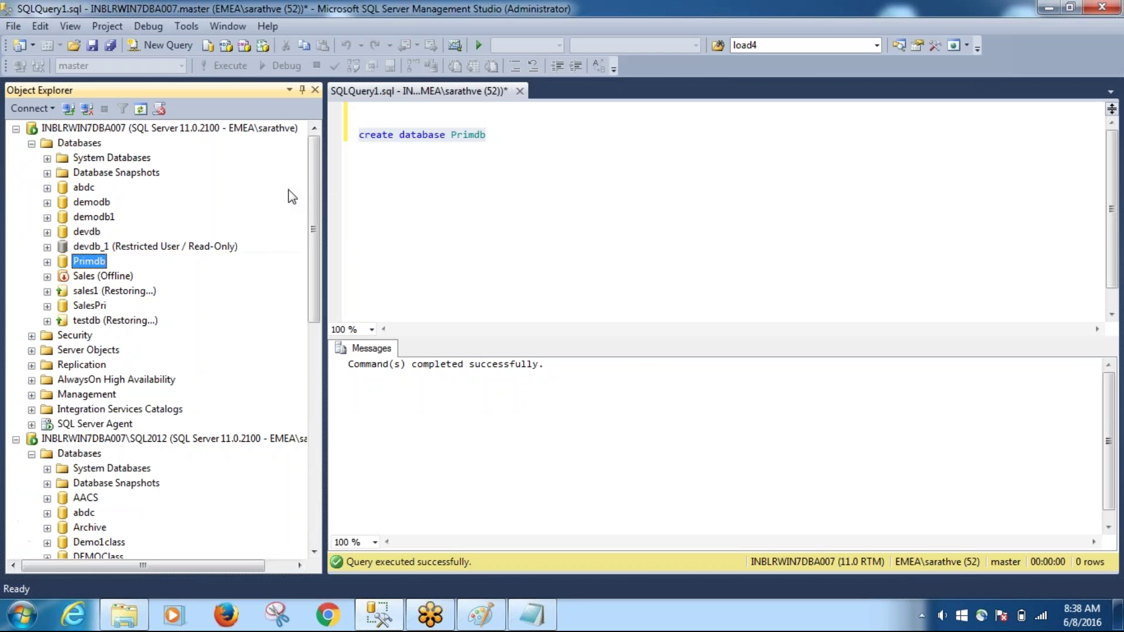
Expand the system databases on the primary instance down to the system tables of msdb.
{"action": "mouse_move", "coordinate": [310, 152]}
{"action": "left_mouse_down"}
{"action": "mouse_move", "coordinate": [317, 364]}
{"action": "mouse_move", "coordinate": [316, 142]}
{"action": "left_mouse_up"}
{"action": "left_click", "coordinate": [46, 158]}
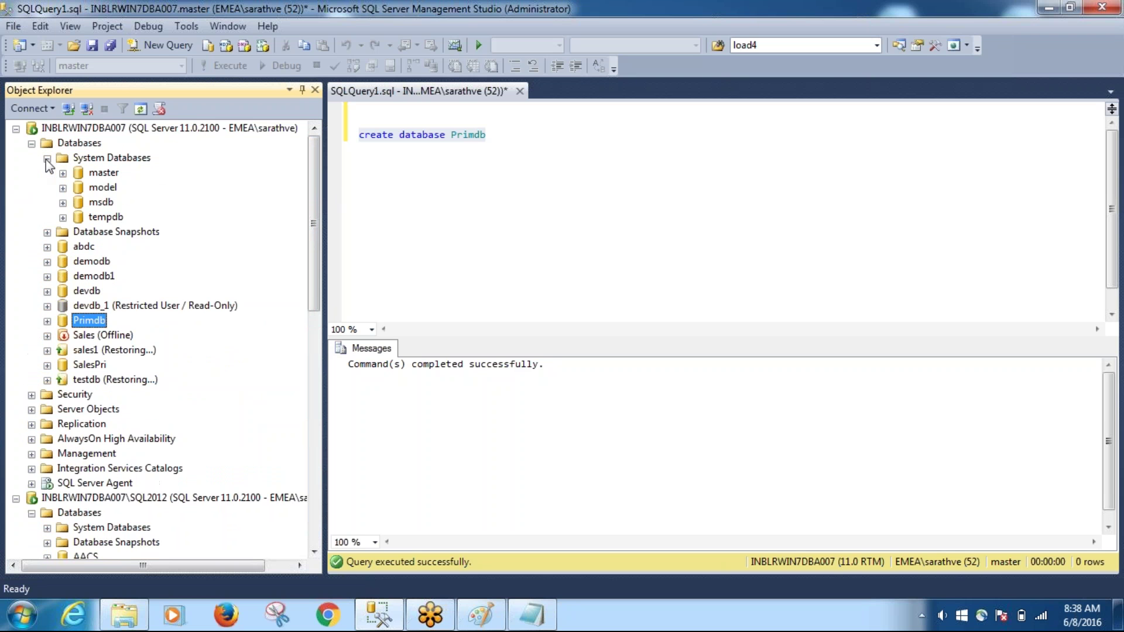
{"action": "left_click", "coordinate": [63, 203]}
{"action": "left_click", "coordinate": [78, 218]}
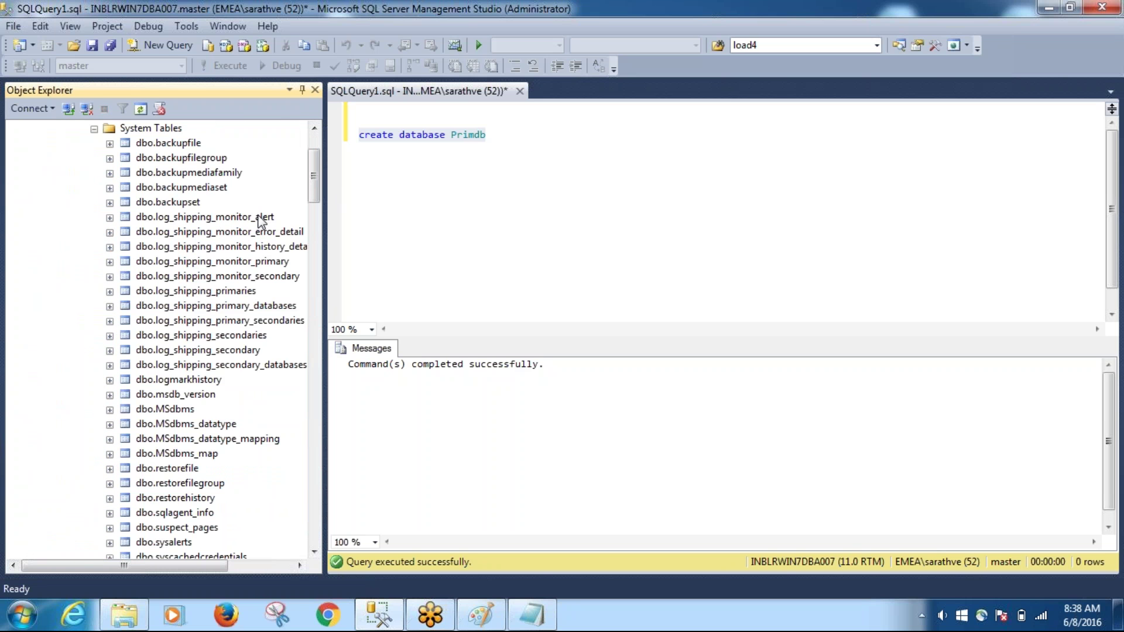
Insert the dbo.log_shipping_monitor_alert table name after Primdb in the query, and widen Object Explorer to browse the msdb system tables.
{"action": "left_click_drag", "start_coordinate": [205, 217], "coordinate": [509, 206]}
{"action": "left_click", "coordinate": [519, 191]}
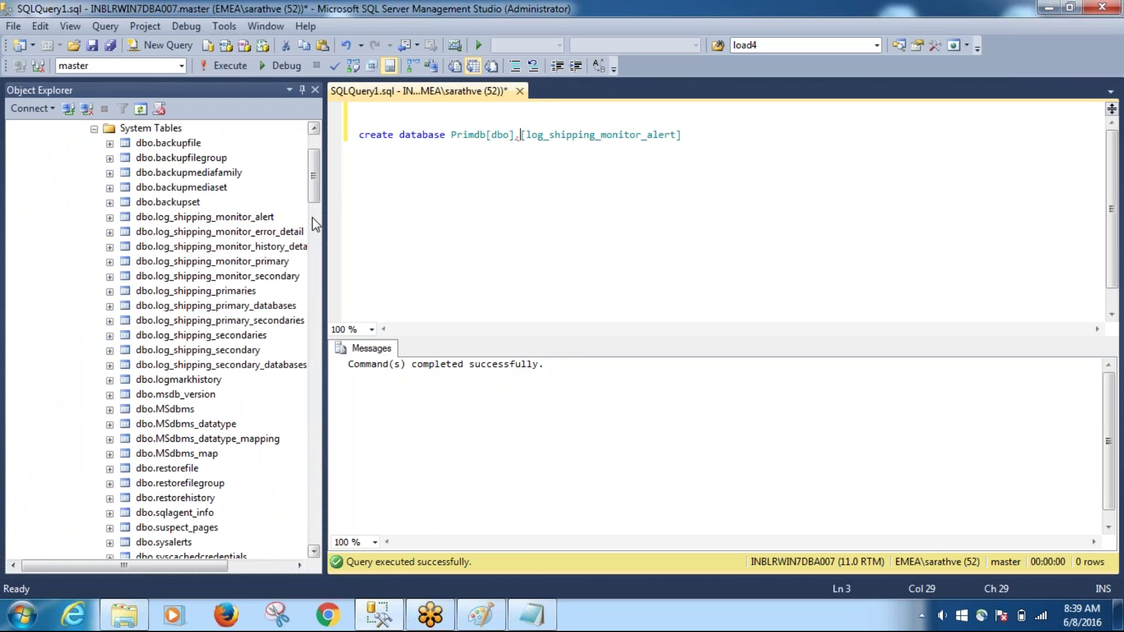
{"action": "left_click_drag", "start_coordinate": [325, 228], "coordinate": [380, 232]}
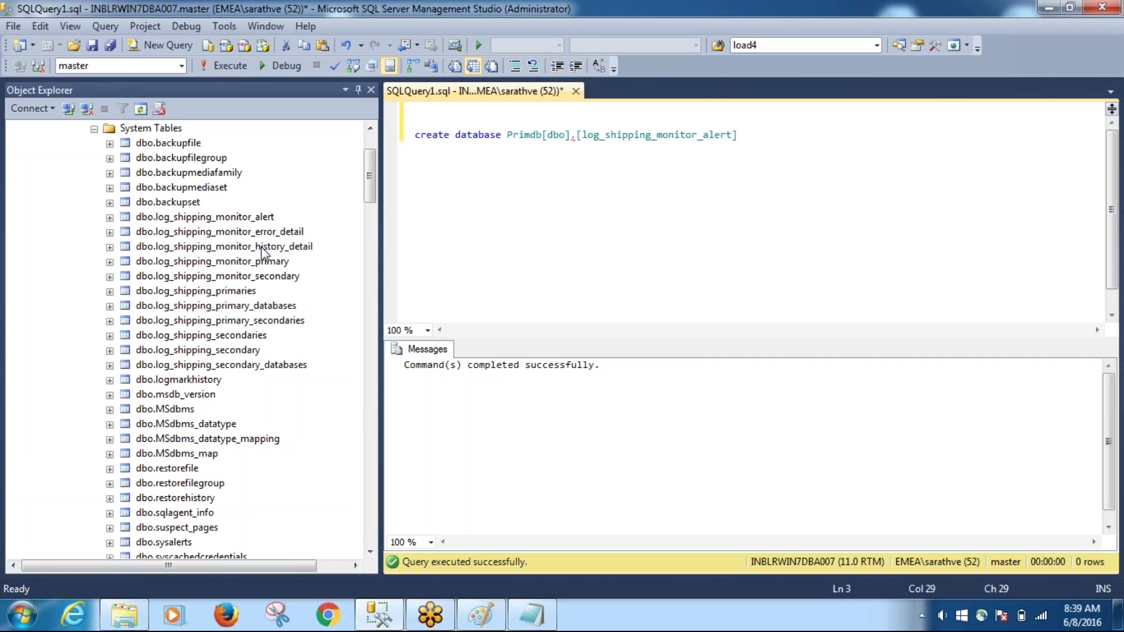
{"action": "left_click_drag", "start_coordinate": [368, 161], "coordinate": [395, 310]}
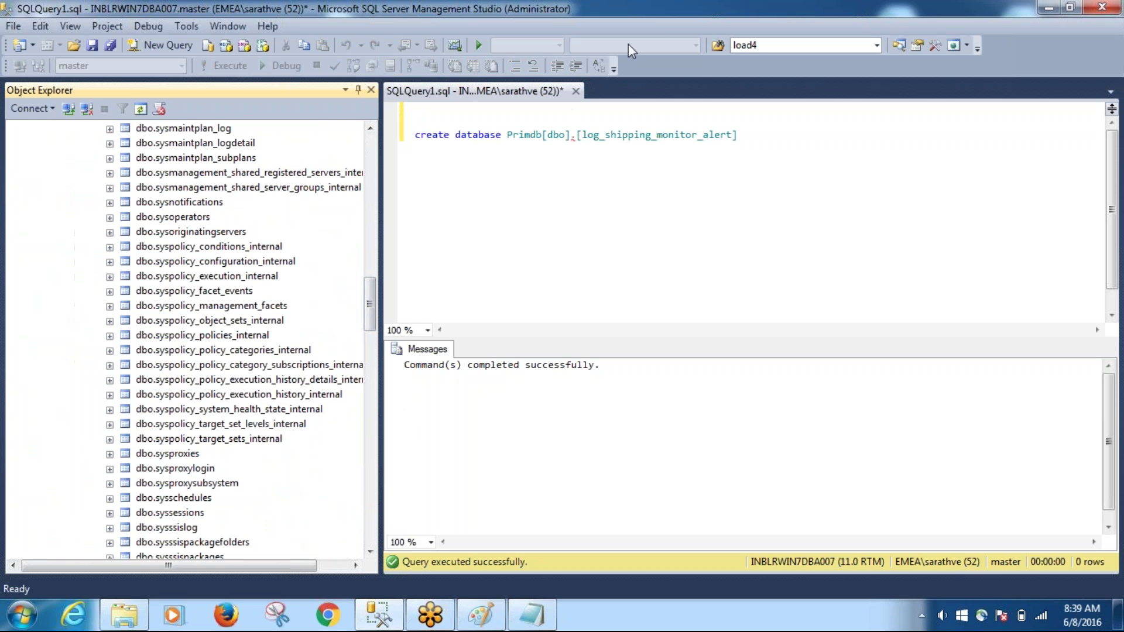